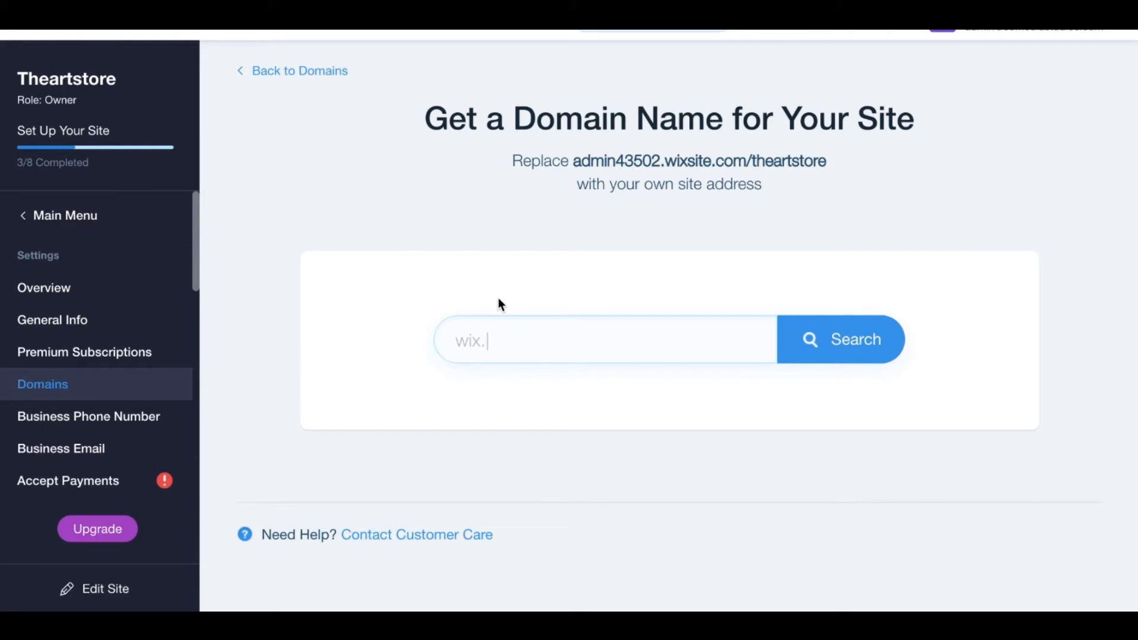
Step: Search for the availability of the domain theartstore.com and review the suggested alternatives
{"action": "left_click", "coordinate": [500, 350]}
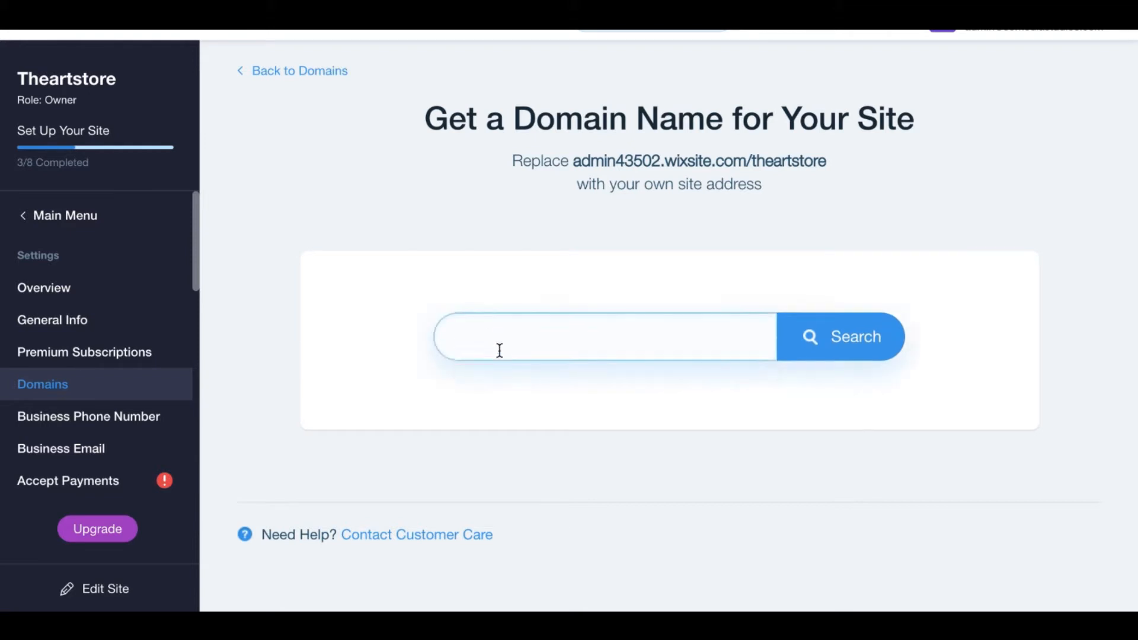
{"action": "type", "text": "theartstore.com"}
{"action": "key", "text": "Return"}
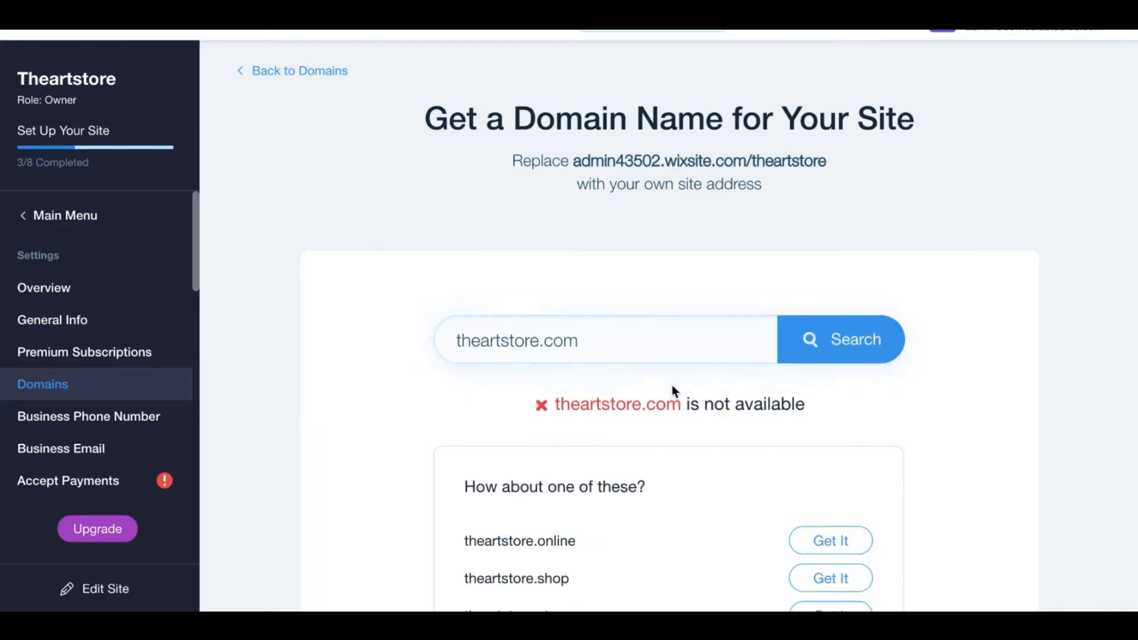
{"action": "scroll", "coordinate": [671, 386], "scroll_direction": "down", "scroll_amount": 3}
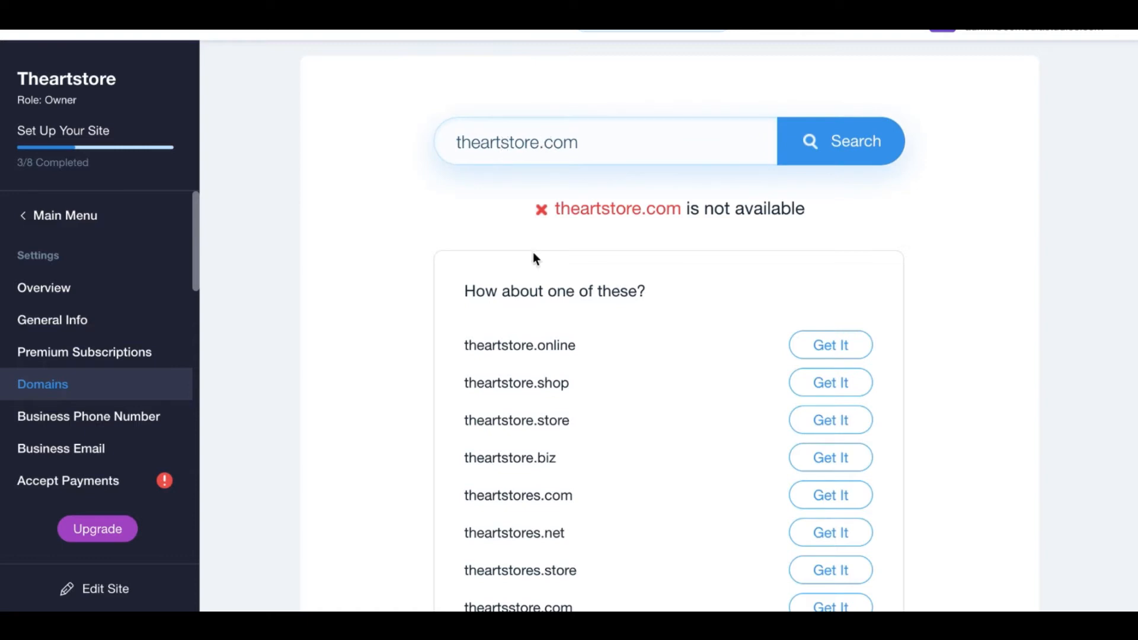
Step: Search for the domain theart-store.com instead and choose to get it with a site upgrade
{"action": "type", "text": "-"}
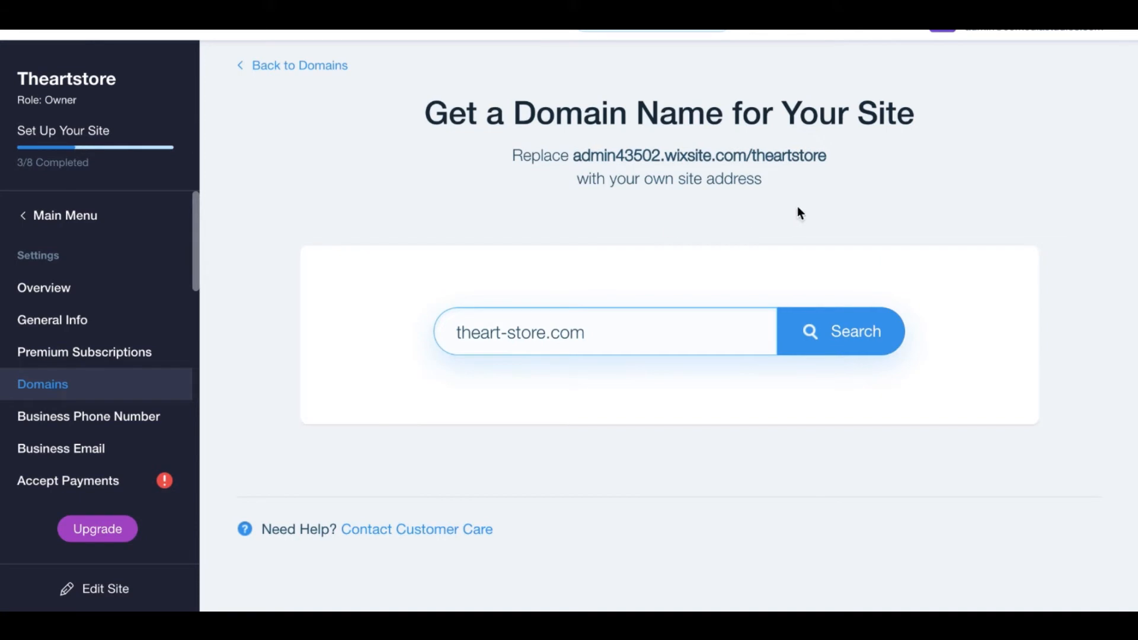
{"action": "left_click", "coordinate": [809, 329]}
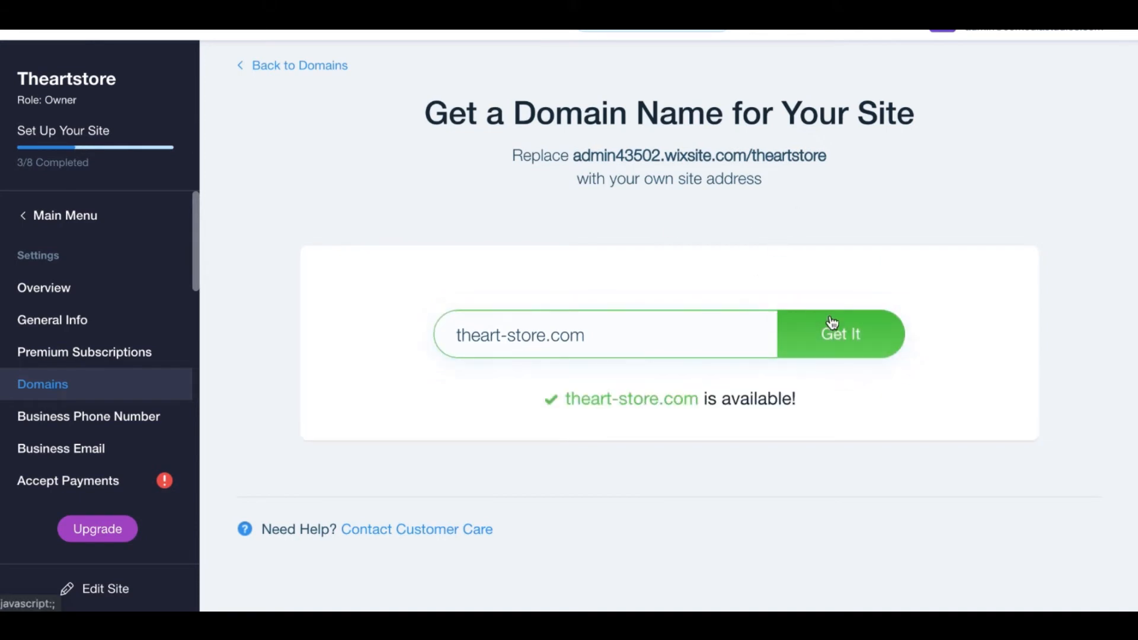
{"action": "left_click", "coordinate": [832, 322]}
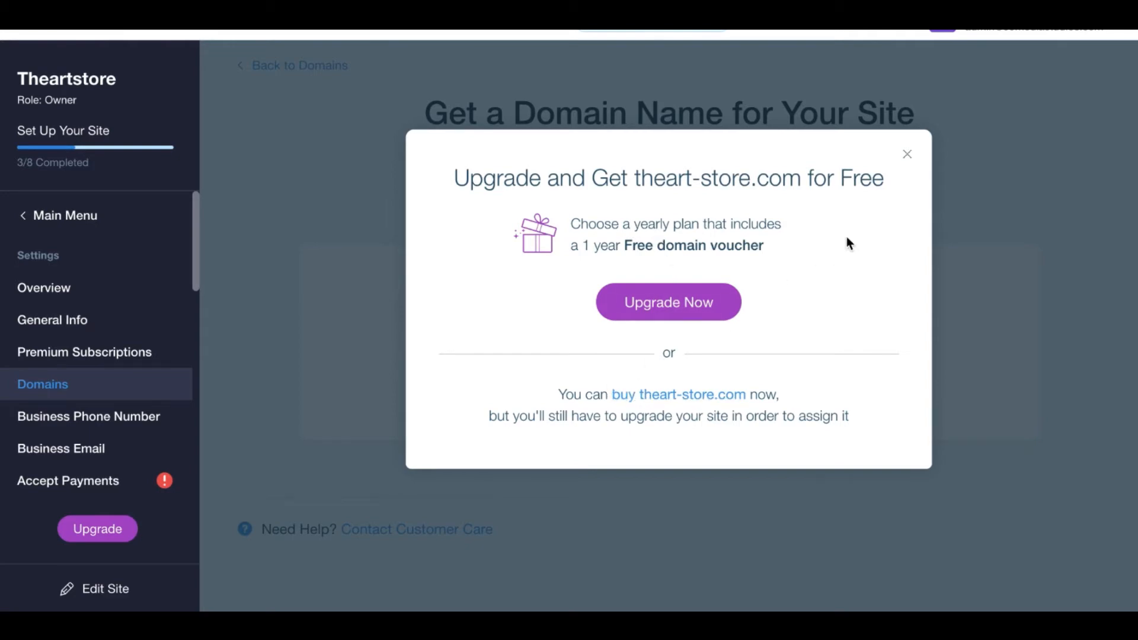
{"action": "left_click", "coordinate": [674, 318]}
Step: Examine the Website premium plans and their features
{"action": "scroll", "coordinate": [672, 316], "scroll_direction": "down", "scroll_amount": 3}
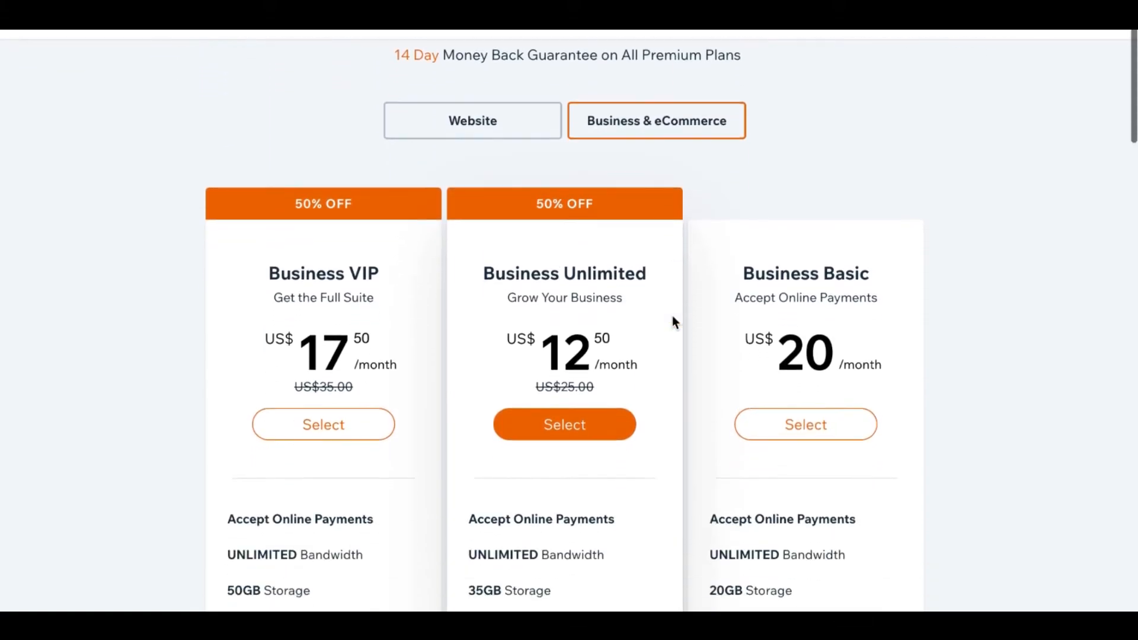
{"action": "left_click", "coordinate": [504, 118]}
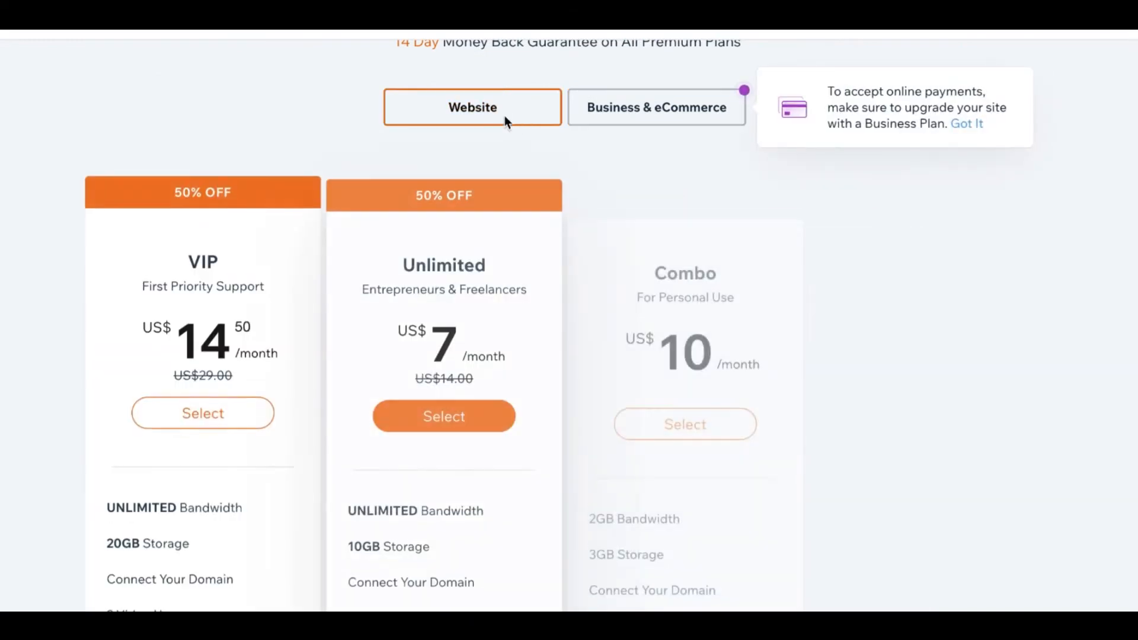
{"action": "scroll", "coordinate": [867, 311], "scroll_direction": "down", "scroll_amount": 3}
{"action": "scroll", "coordinate": [867, 311], "scroll_direction": "up", "scroll_amount": 3}
{"action": "scroll", "coordinate": [867, 310], "scroll_direction": "up", "scroll_amount": 1}
Step: Compare the prices and features of the Business & eCommerce plans
{"action": "left_click", "coordinate": [695, 154]}
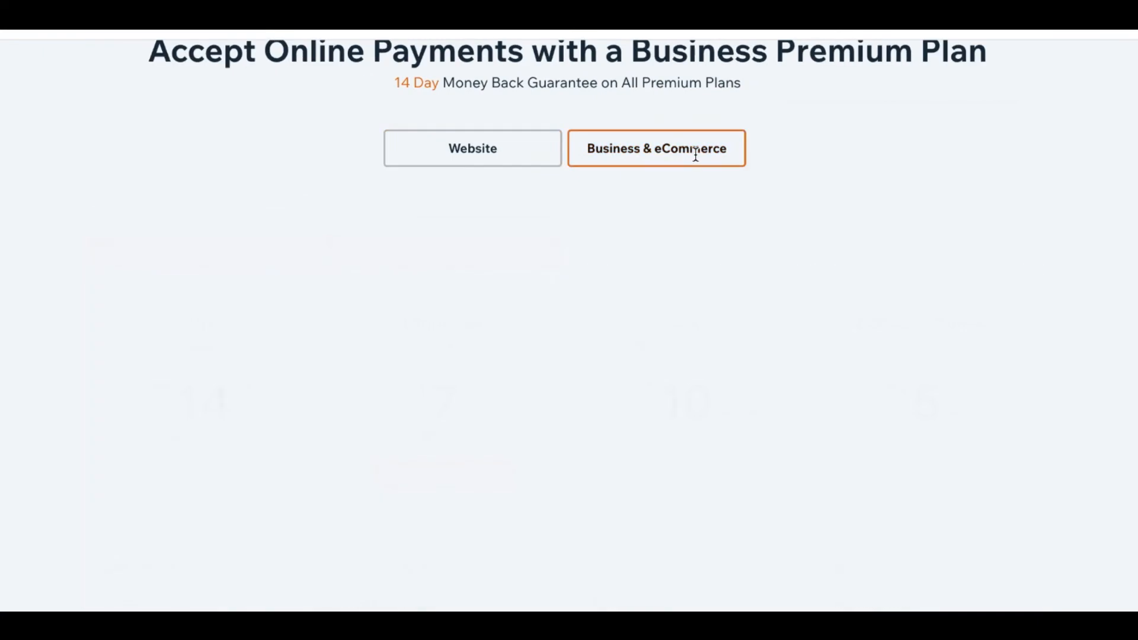
{"action": "scroll", "coordinate": [614, 142], "scroll_direction": "down", "scroll_amount": 1}
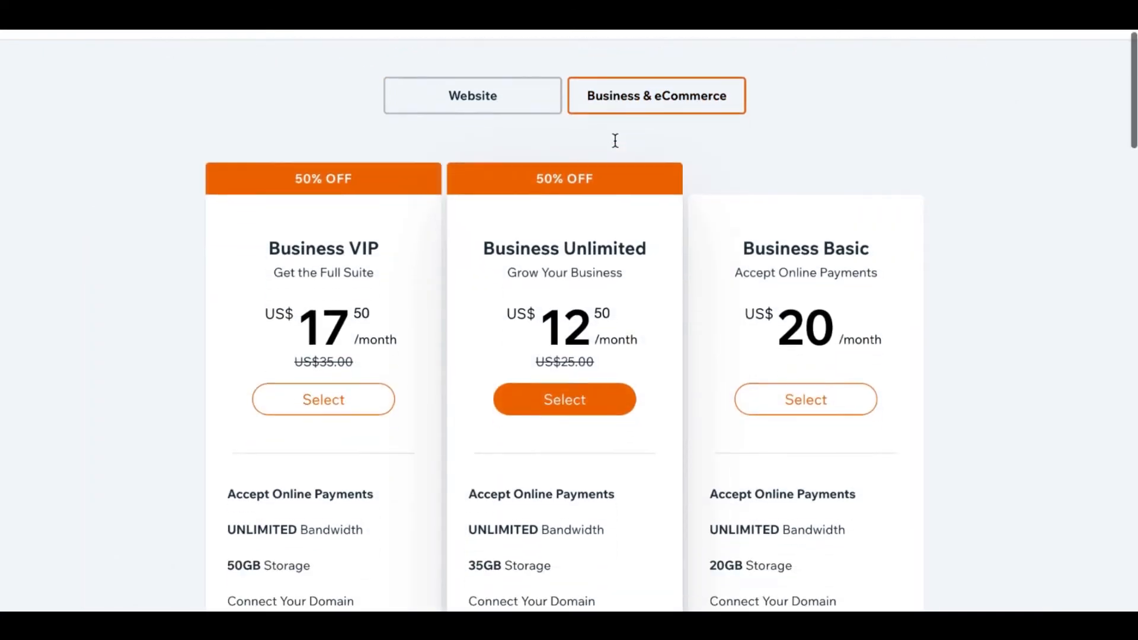
{"action": "scroll", "coordinate": [616, 231], "scroll_direction": "down", "scroll_amount": 2}
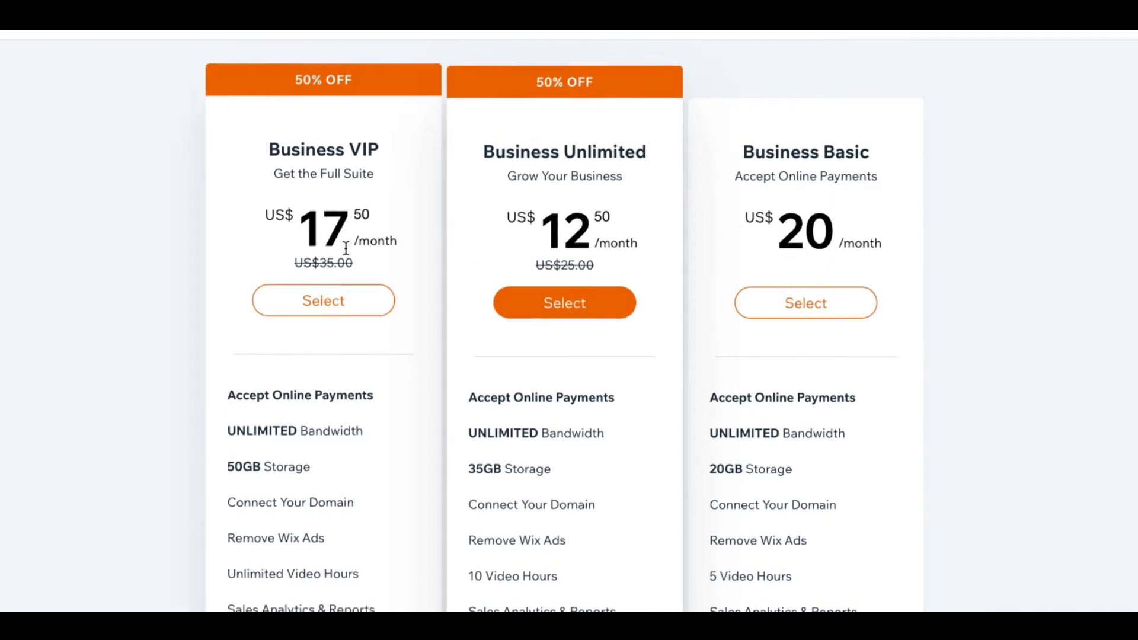
{"action": "scroll", "coordinate": [346, 248], "scroll_direction": "down", "scroll_amount": 1}
{"action": "scroll", "coordinate": [346, 248], "scroll_direction": "down", "scroll_amount": 4}
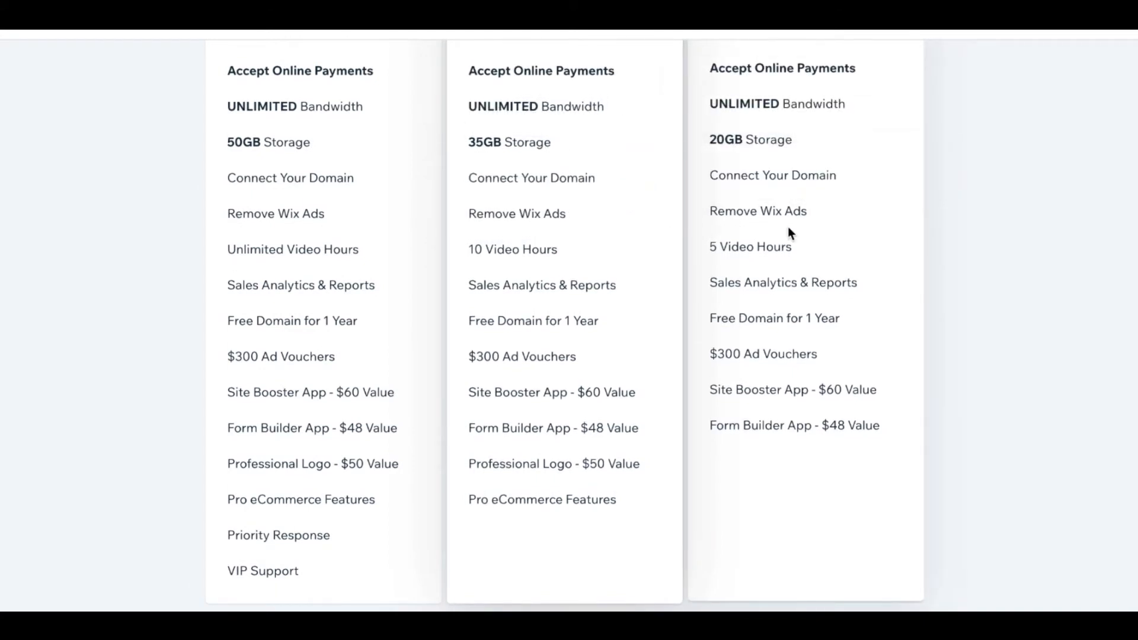
{"action": "scroll", "coordinate": [772, 227], "scroll_direction": "up", "scroll_amount": 1}
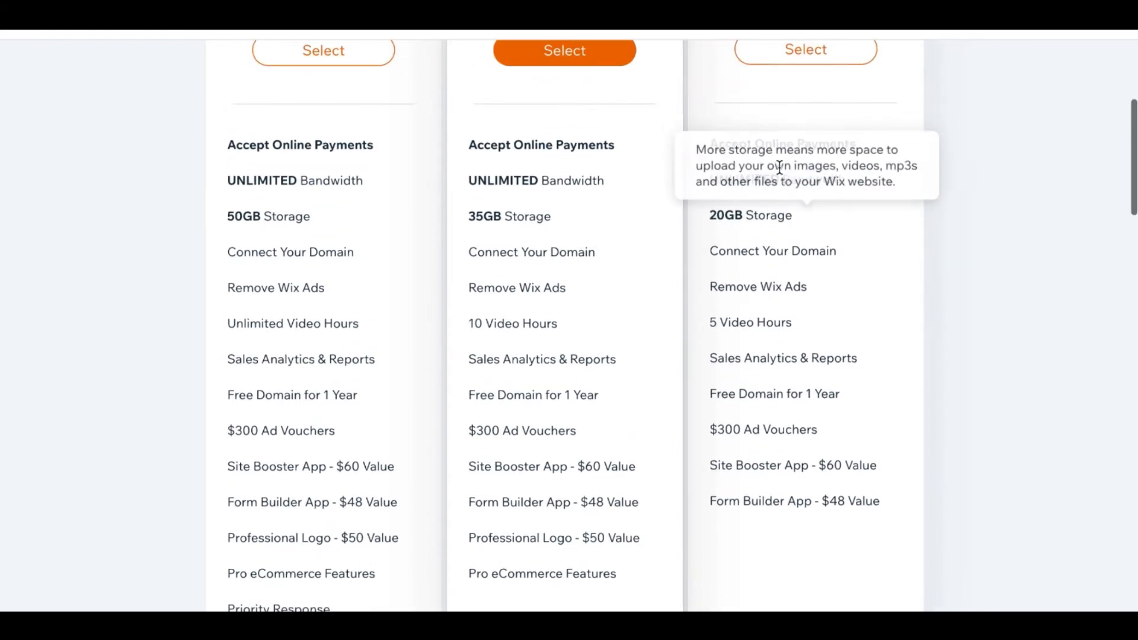
{"action": "scroll", "coordinate": [762, 300], "scroll_direction": "down", "scroll_amount": 5}
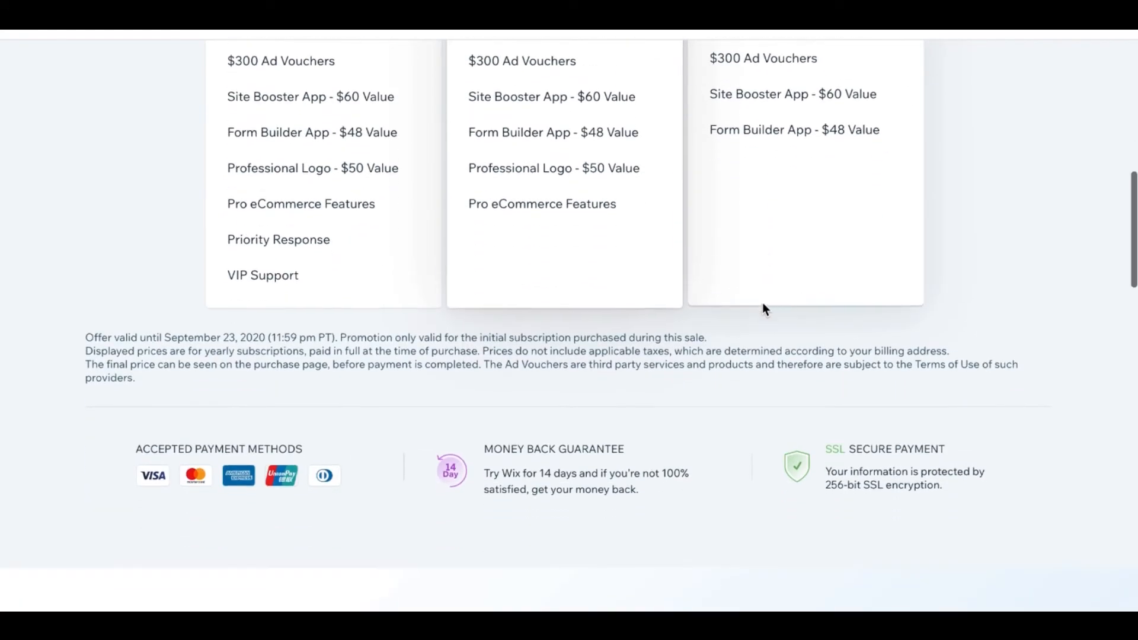
{"action": "scroll", "coordinate": [763, 302], "scroll_direction": "up", "scroll_amount": 10}
{"action": "scroll", "coordinate": [798, 525], "scroll_direction": "down", "scroll_amount": 1}
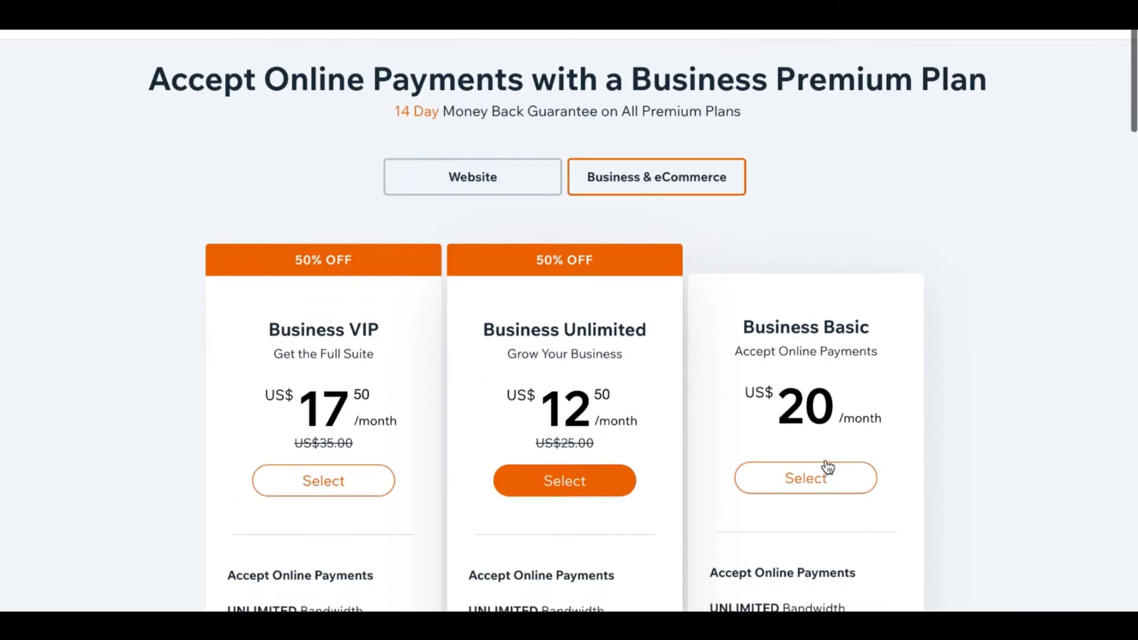
Step: Select the Business Basic plan with the Monthly subscription period
{"action": "left_click", "coordinate": [821, 481]}
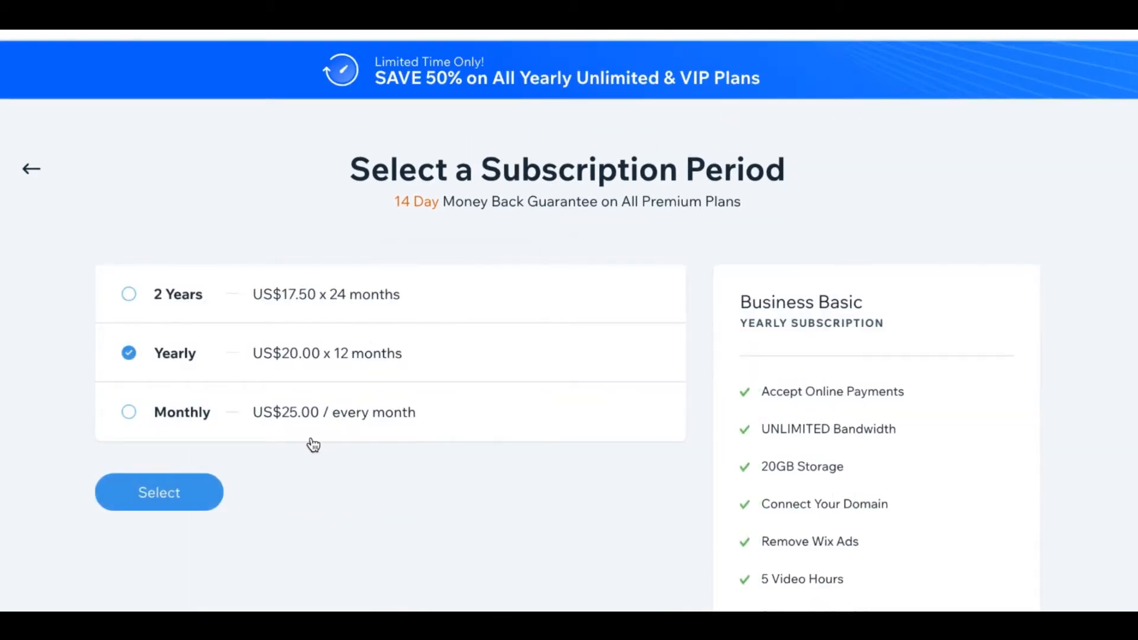
{"action": "left_click", "coordinate": [267, 412]}
{"action": "scroll", "coordinate": [198, 551], "scroll_direction": "down", "scroll_amount": 1}
{"action": "left_click", "coordinate": [153, 549]}
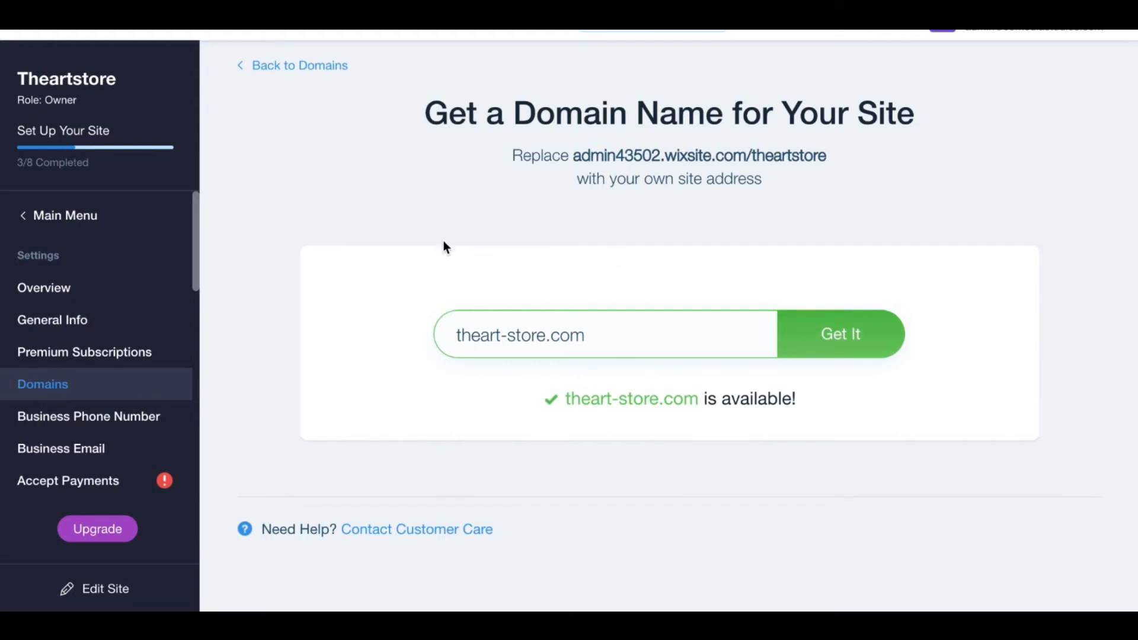
Step: Return to the site dashboard and open the Accept Payments settings
{"action": "left_click", "coordinate": [64, 224]}
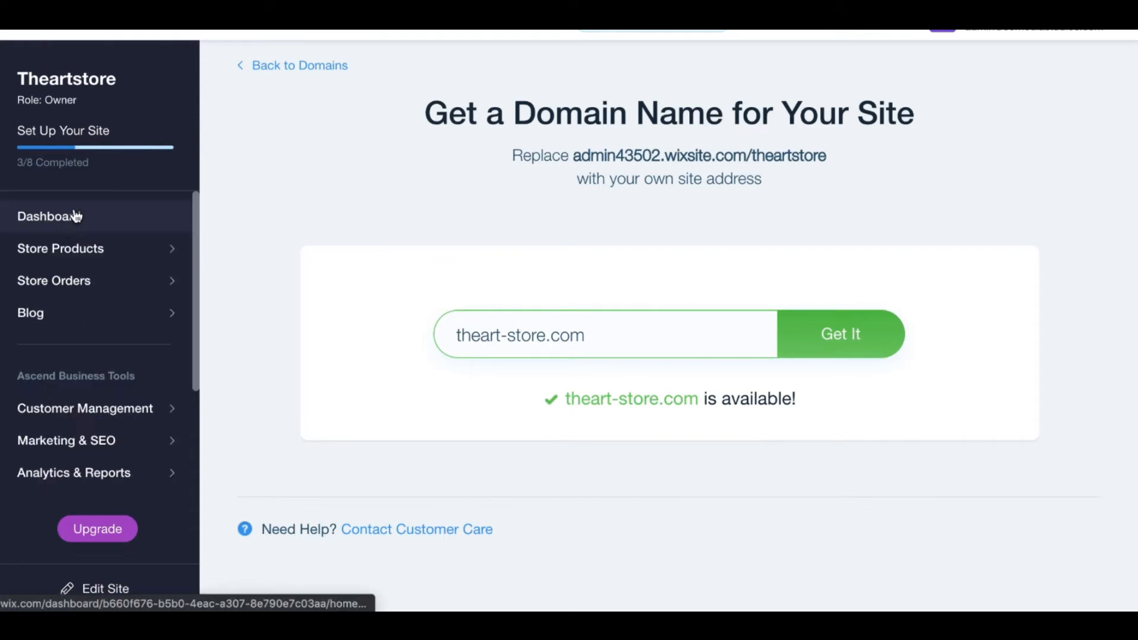
{"action": "left_click", "coordinate": [75, 217]}
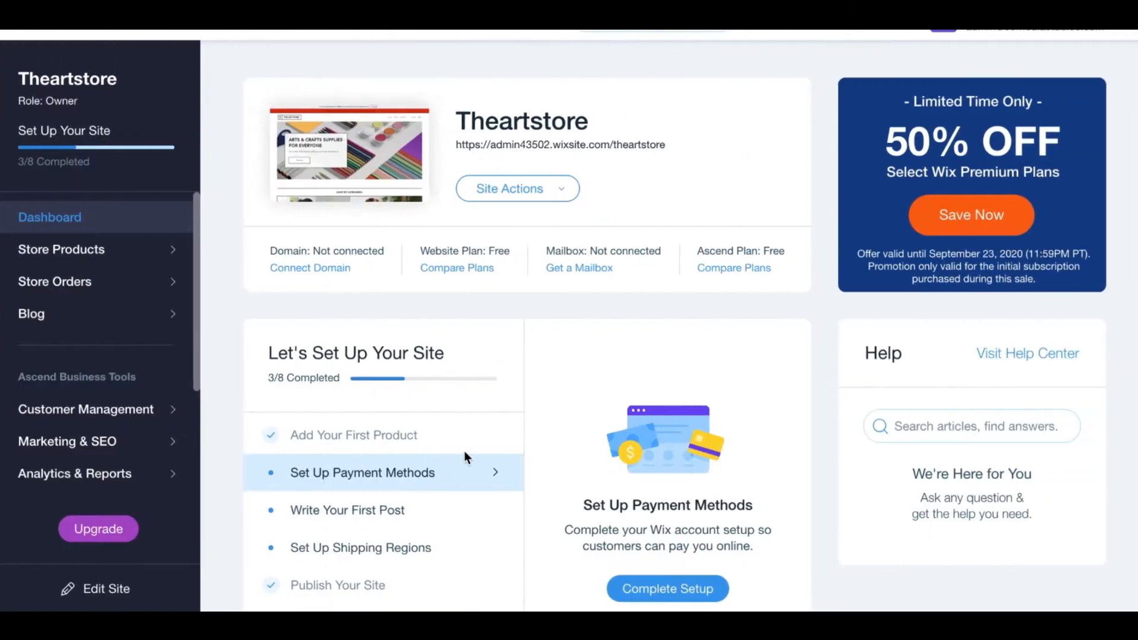
{"action": "scroll", "coordinate": [57, 405], "scroll_direction": "down", "scroll_amount": 3}
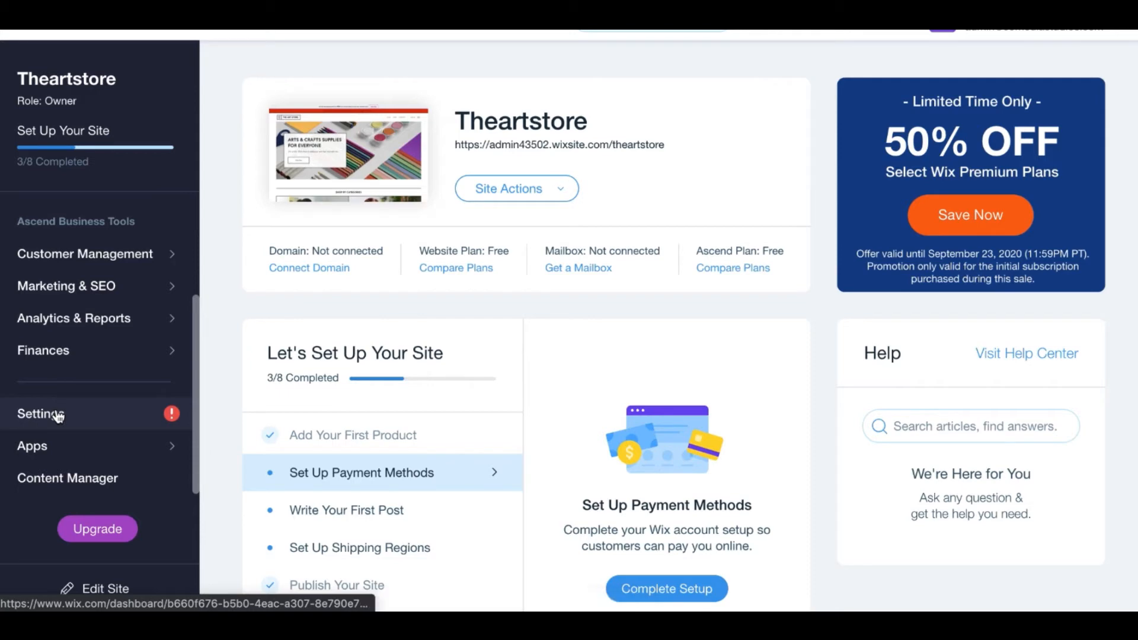
{"action": "left_click", "coordinate": [58, 415]}
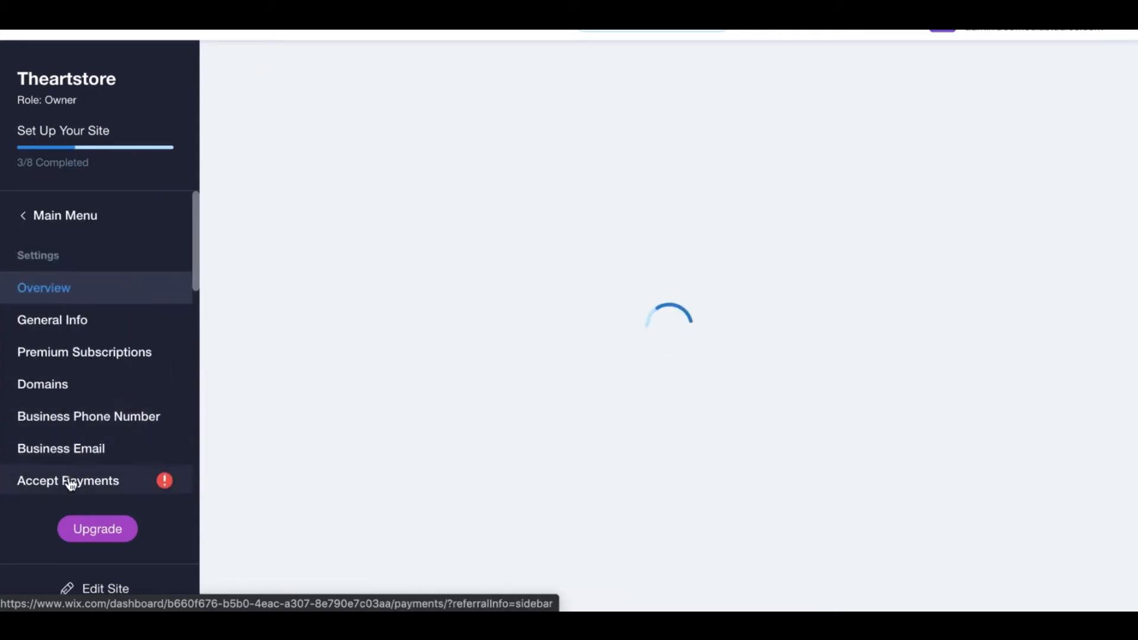
{"action": "left_click", "coordinate": [70, 483]}
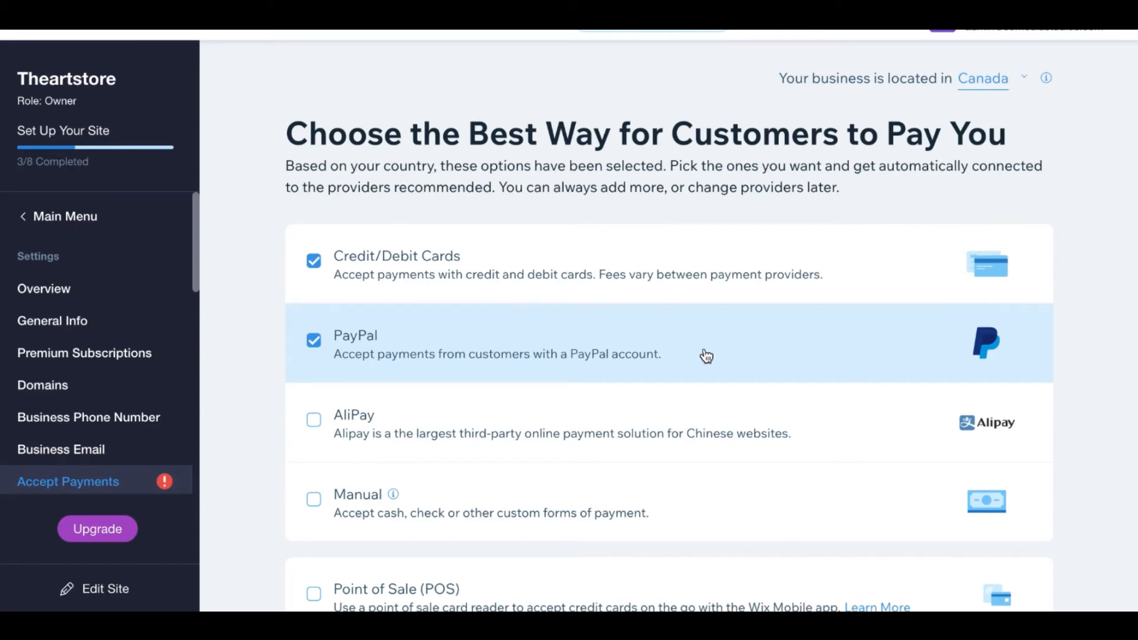
Step: Connect PayPal as the only payment method, leaving Credit/Debit Cards unselected, and dismiss the upgrade offer
{"action": "left_click", "coordinate": [314, 262]}
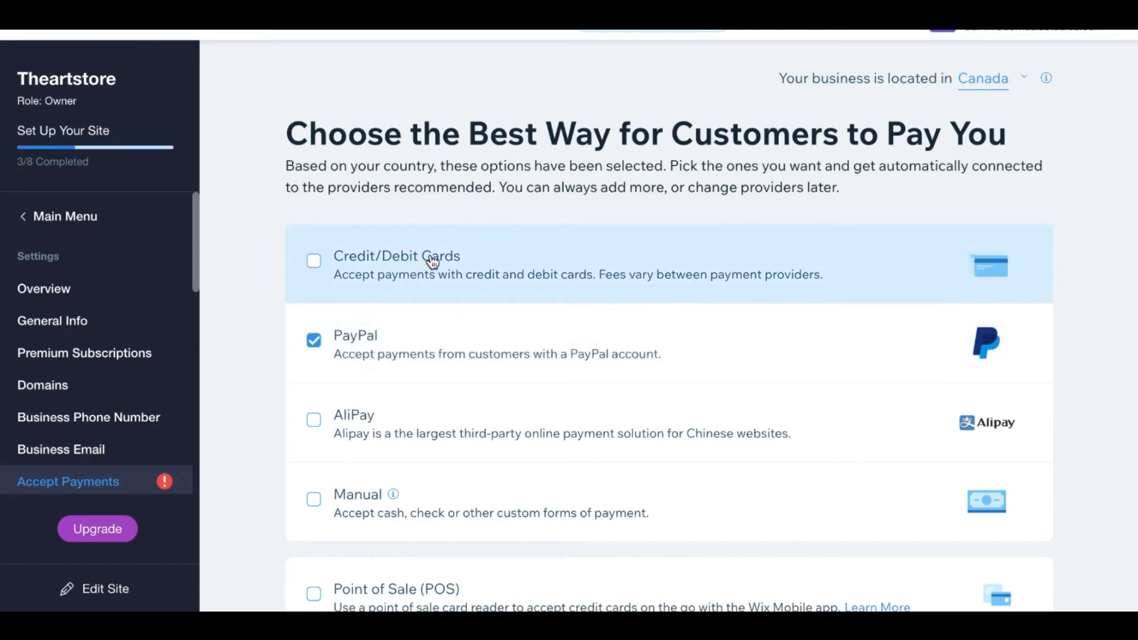
{"action": "scroll", "coordinate": [437, 375], "scroll_direction": "down", "scroll_amount": 3}
{"action": "scroll", "coordinate": [437, 376], "scroll_direction": "up", "scroll_amount": 1}
{"action": "left_click", "coordinate": [469, 195]}
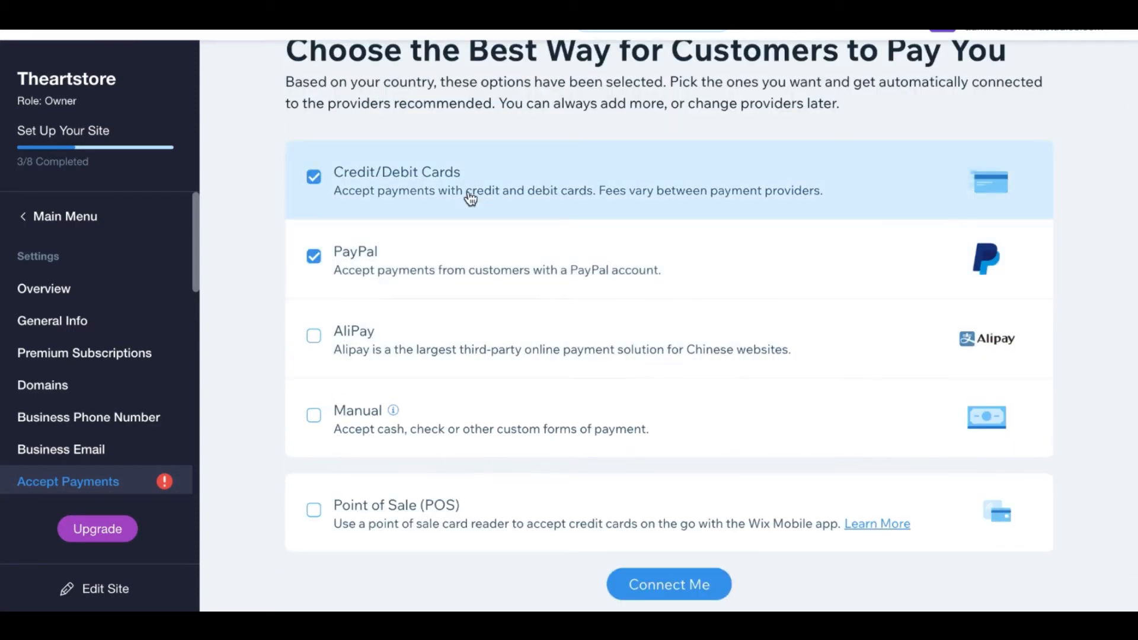
{"action": "left_click", "coordinate": [461, 255]}
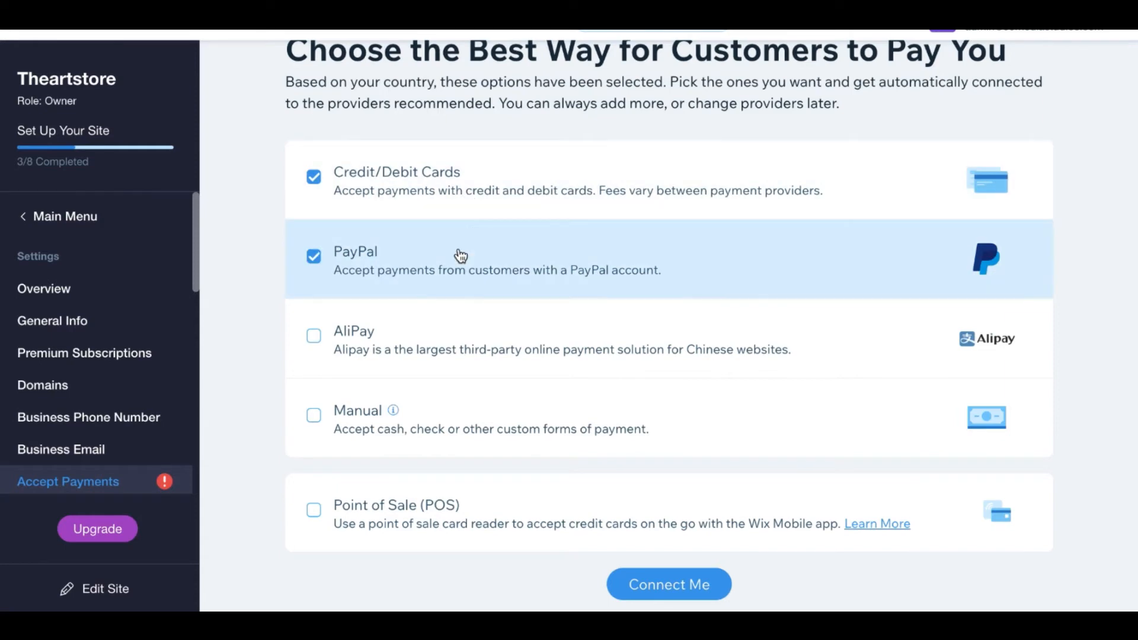
{"action": "left_click", "coordinate": [460, 255]}
{"action": "left_click", "coordinate": [488, 190]}
{"action": "left_click", "coordinate": [668, 587]}
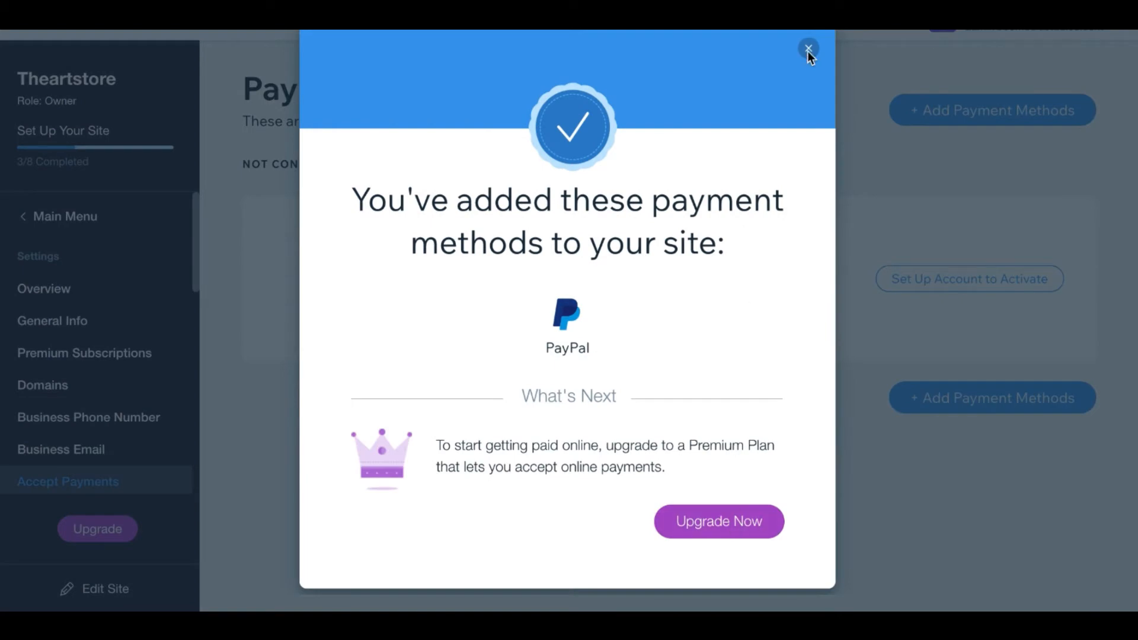
{"action": "left_click", "coordinate": [808, 50]}
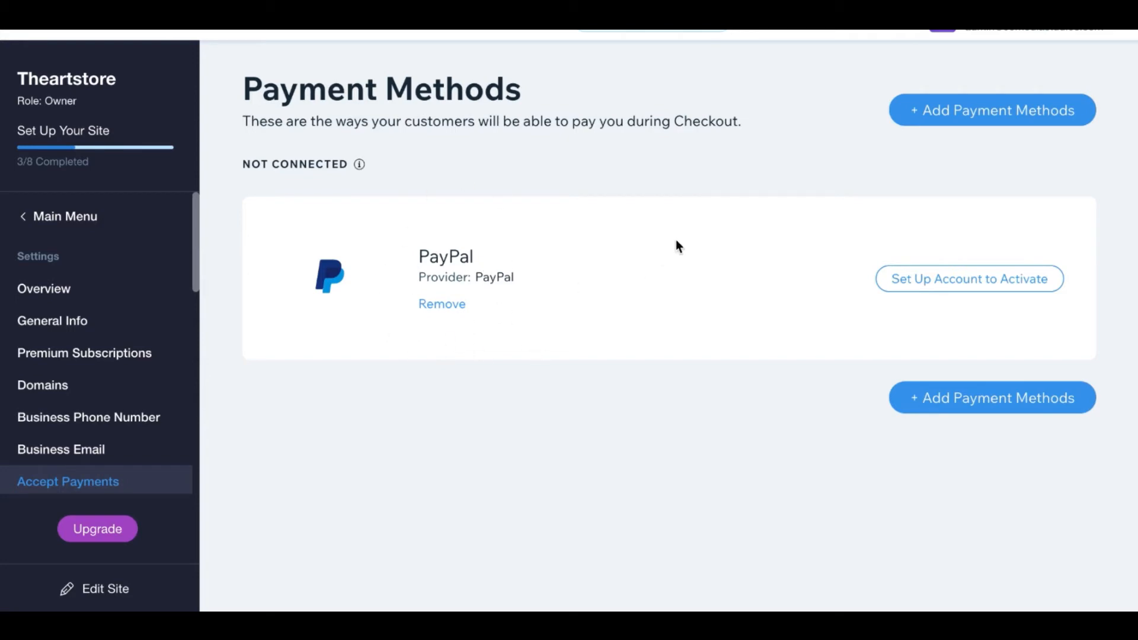
{"action": "scroll", "coordinate": [118, 427], "scroll_direction": "down", "scroll_amount": 1}
{"action": "scroll", "coordinate": [114, 419], "scroll_direction": "down", "scroll_amount": 2}
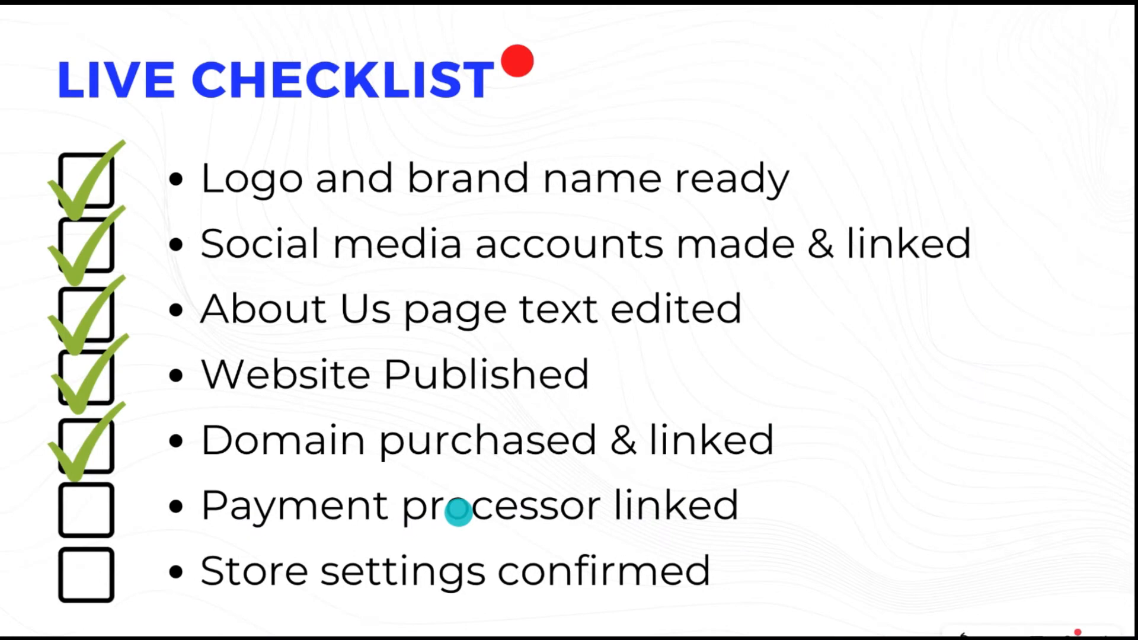
{"action": "left_click", "coordinate": [293, 476]}
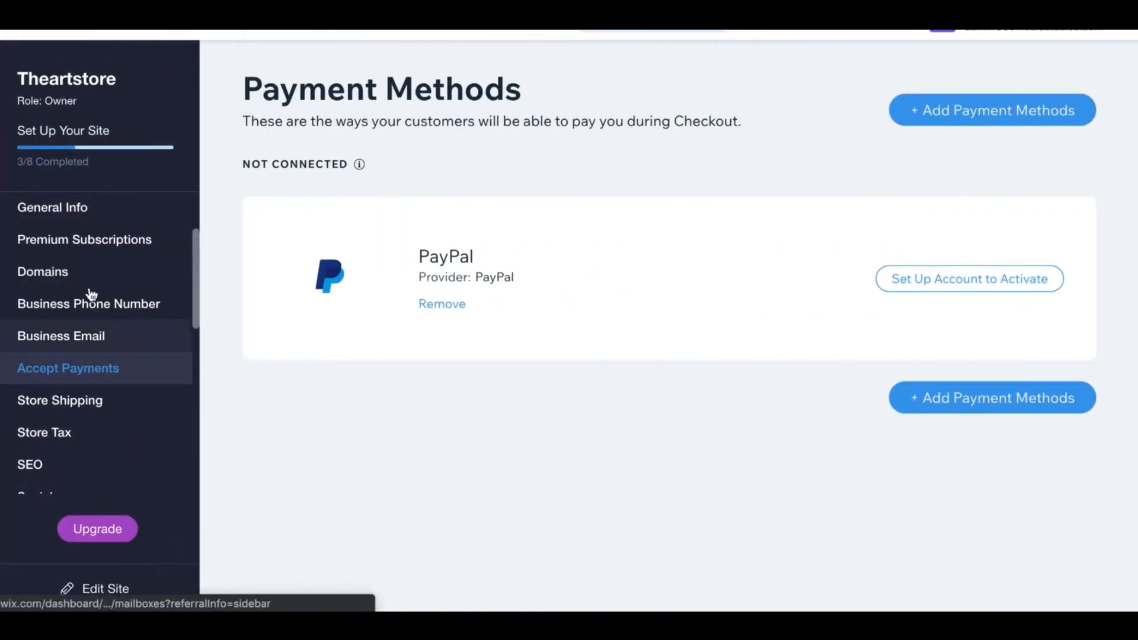
Step: Open the General Info settings and review the contact info, basic info and business subcategory options
{"action": "scroll", "coordinate": [89, 260], "scroll_direction": "up", "scroll_amount": 3}
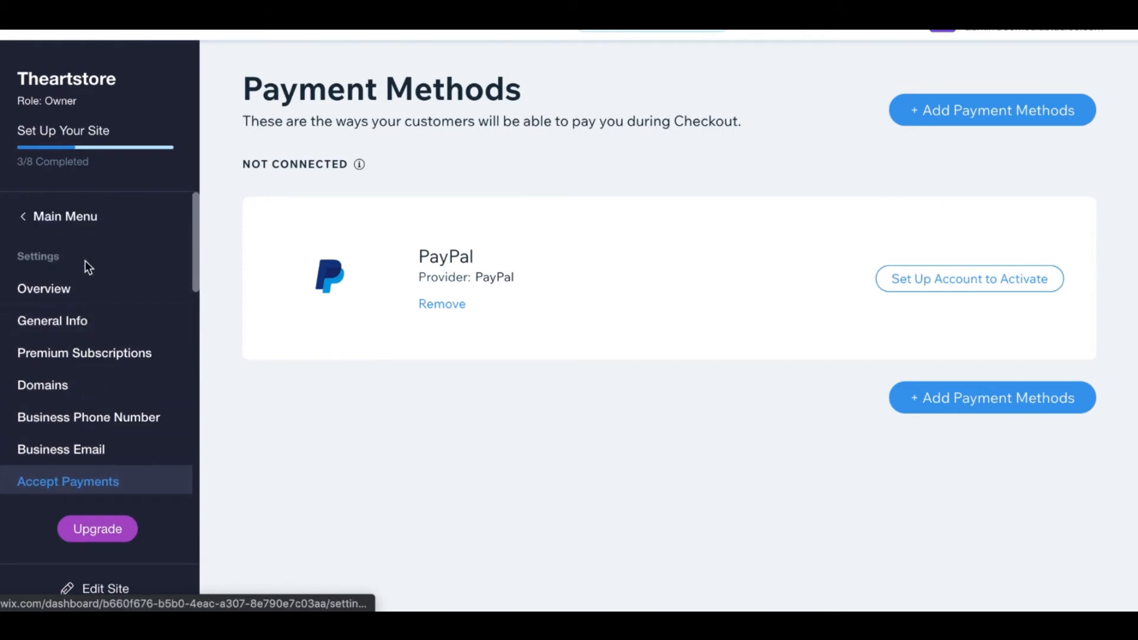
{"action": "left_click", "coordinate": [87, 321]}
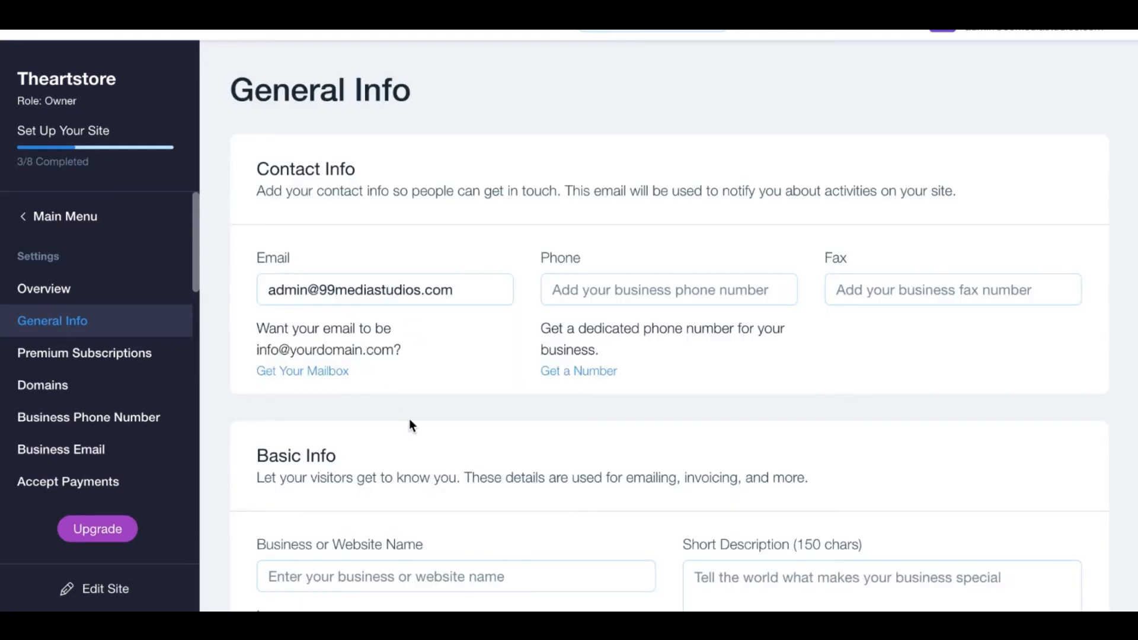
{"action": "scroll", "coordinate": [410, 424], "scroll_direction": "down", "scroll_amount": 3}
{"action": "scroll", "coordinate": [412, 422], "scroll_direction": "down", "scroll_amount": 1}
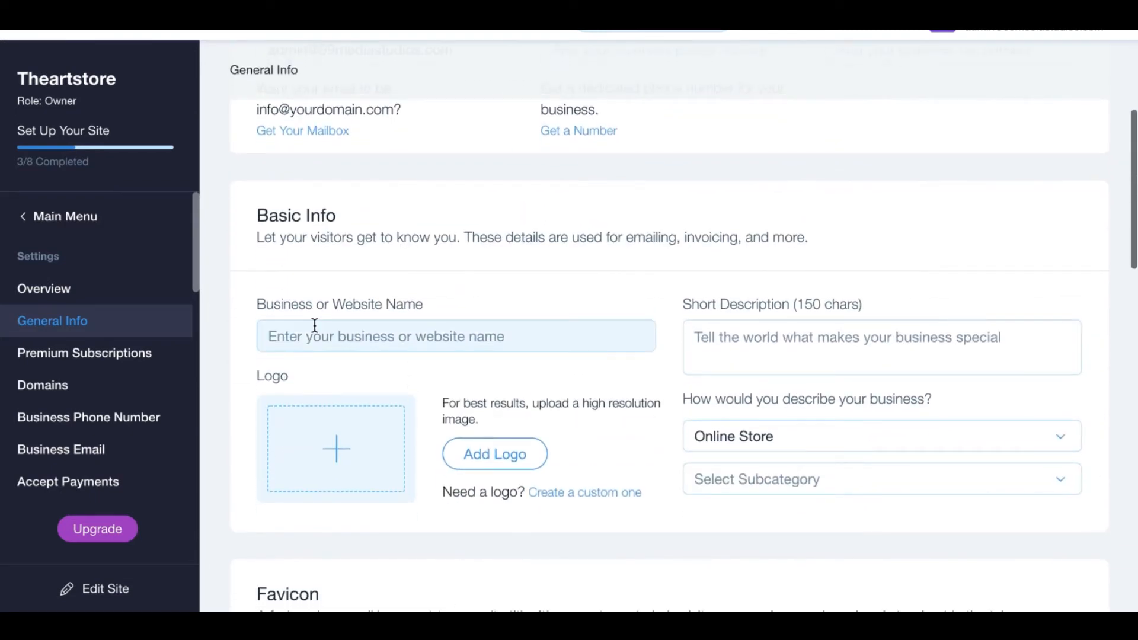
{"action": "scroll", "coordinate": [402, 346], "scroll_direction": "down", "scroll_amount": 1}
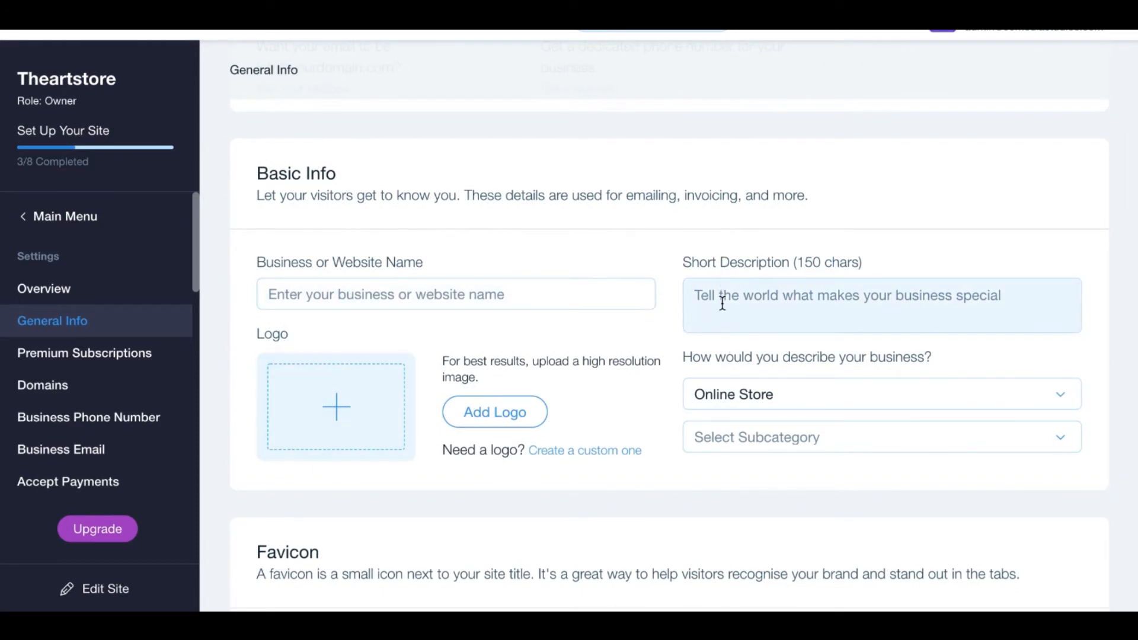
{"action": "scroll", "coordinate": [722, 303], "scroll_direction": "down", "scroll_amount": 3}
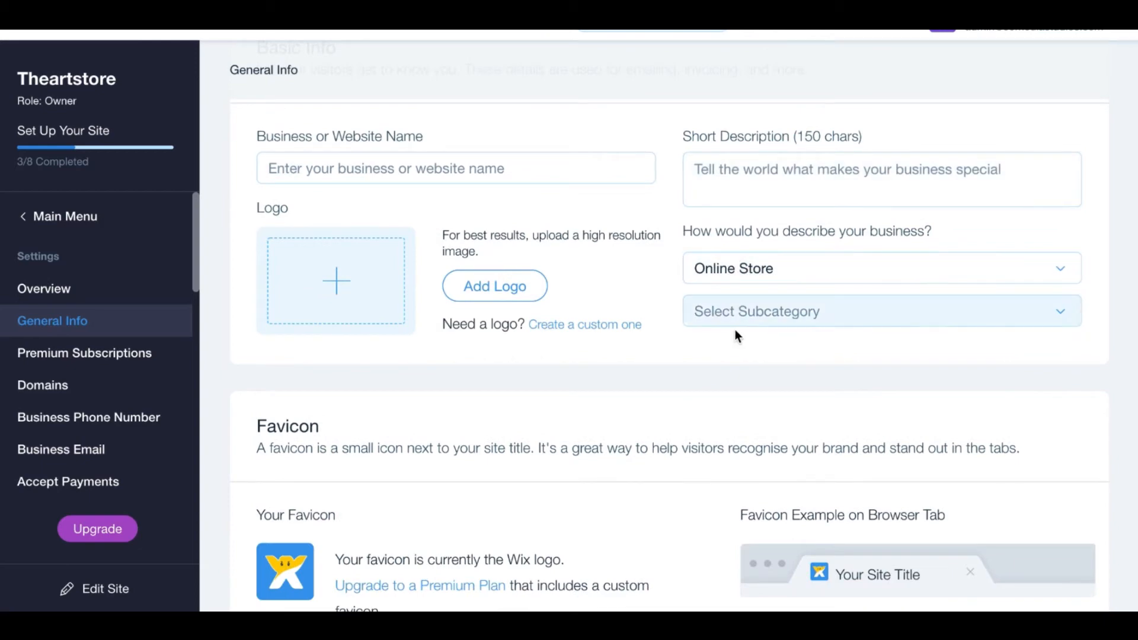
{"action": "left_click", "coordinate": [736, 320]}
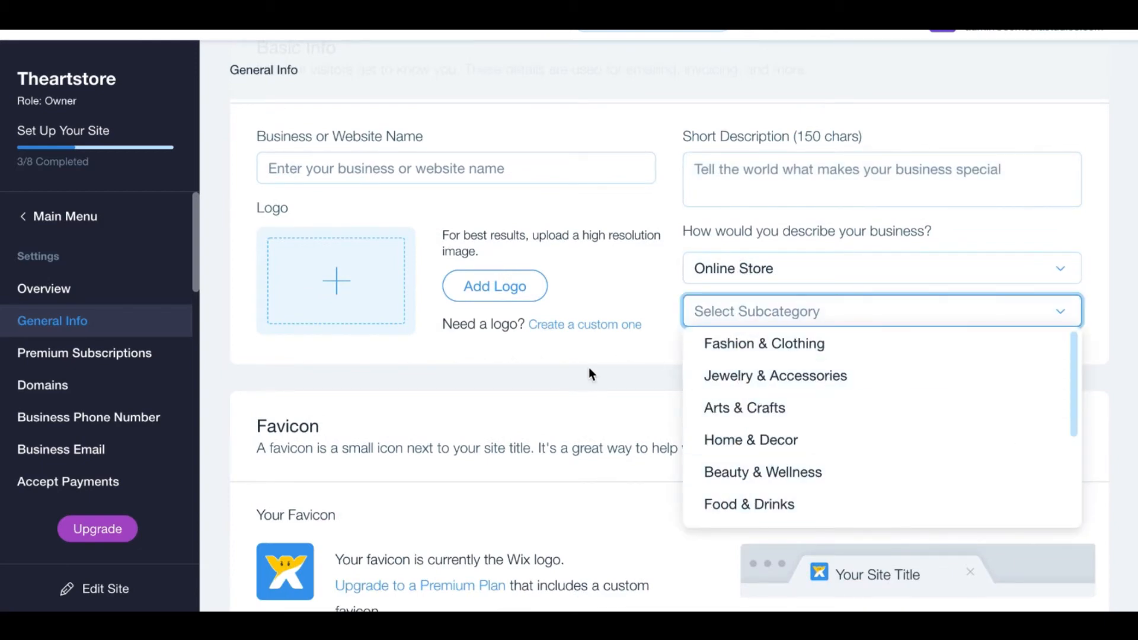
Step: Examine the favicon, payments, shipping regions, location and regional settings sections of General Info
{"action": "scroll", "coordinate": [589, 374], "scroll_direction": "down", "scroll_amount": 6}
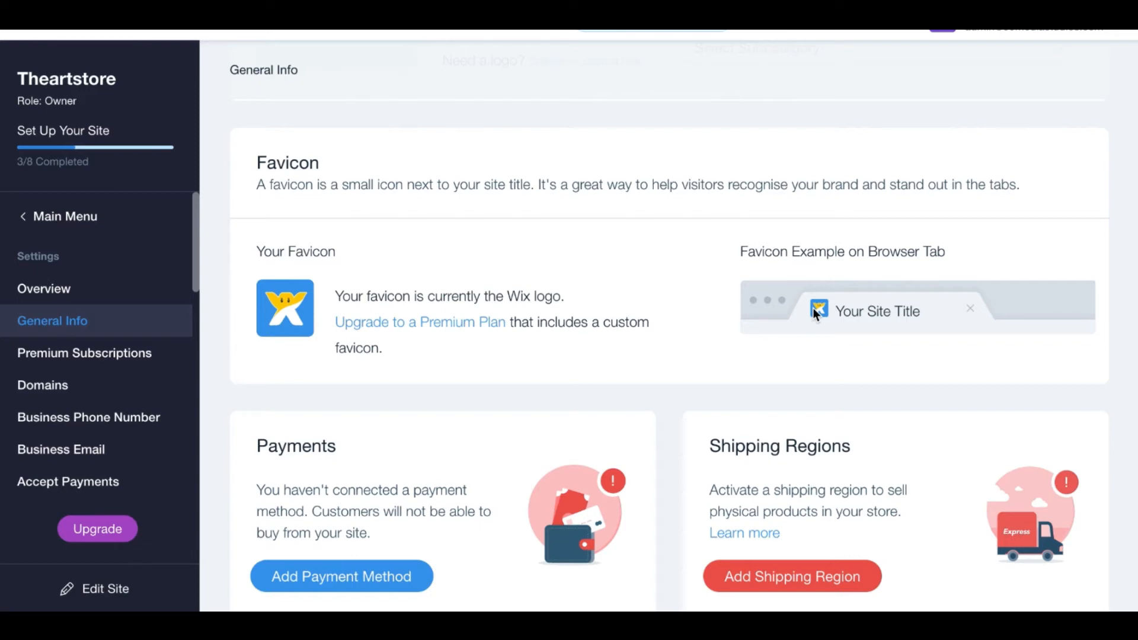
{"action": "scroll", "coordinate": [813, 308], "scroll_direction": "down", "scroll_amount": 2}
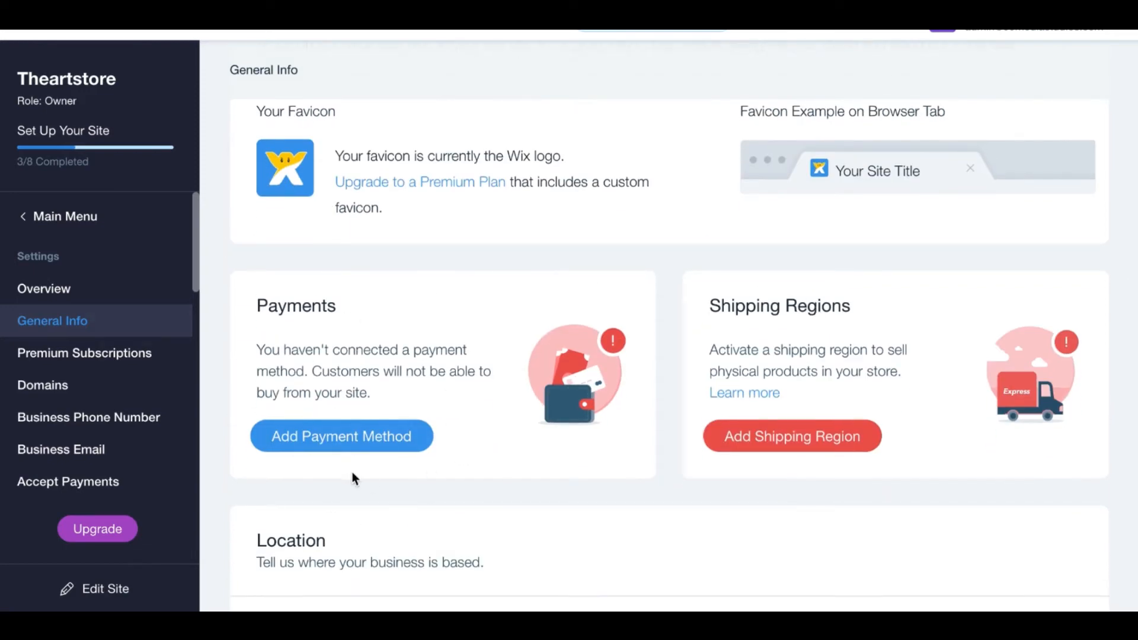
{"action": "scroll", "coordinate": [458, 438], "scroll_direction": "down", "scroll_amount": 2}
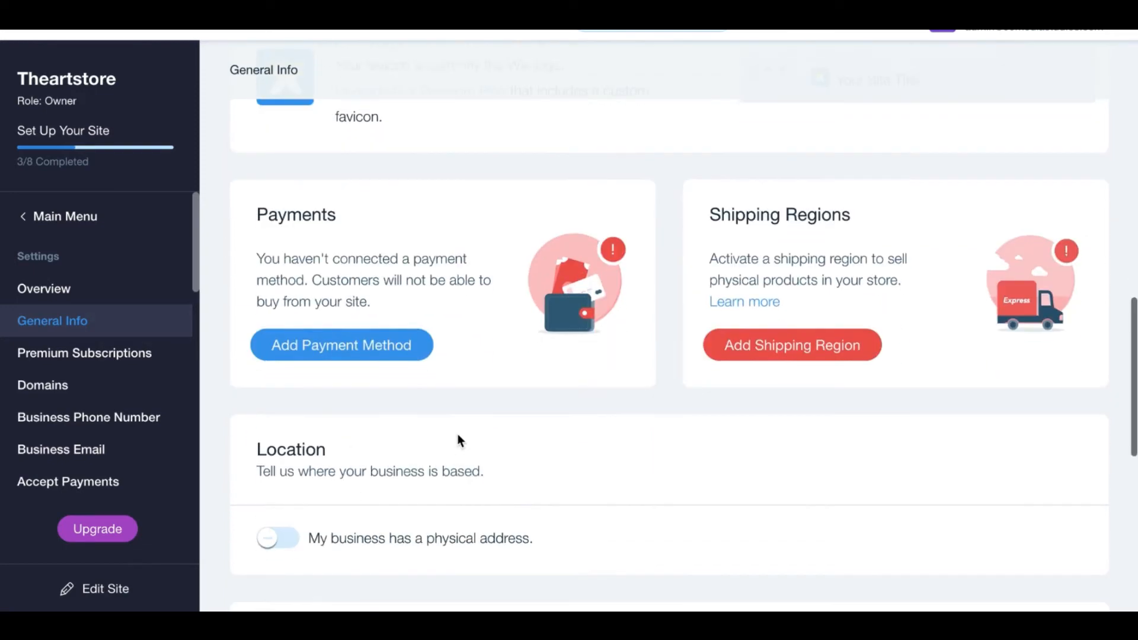
{"action": "scroll", "coordinate": [790, 305], "scroll_direction": "down", "scroll_amount": 2}
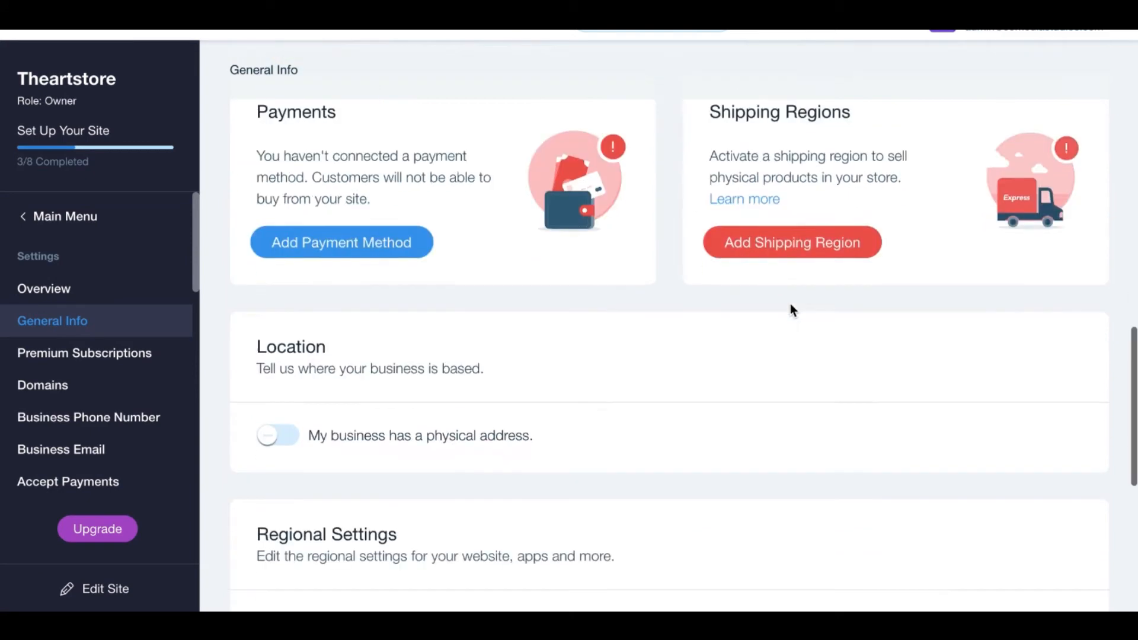
{"action": "scroll", "coordinate": [365, 396], "scroll_direction": "down", "scroll_amount": 5}
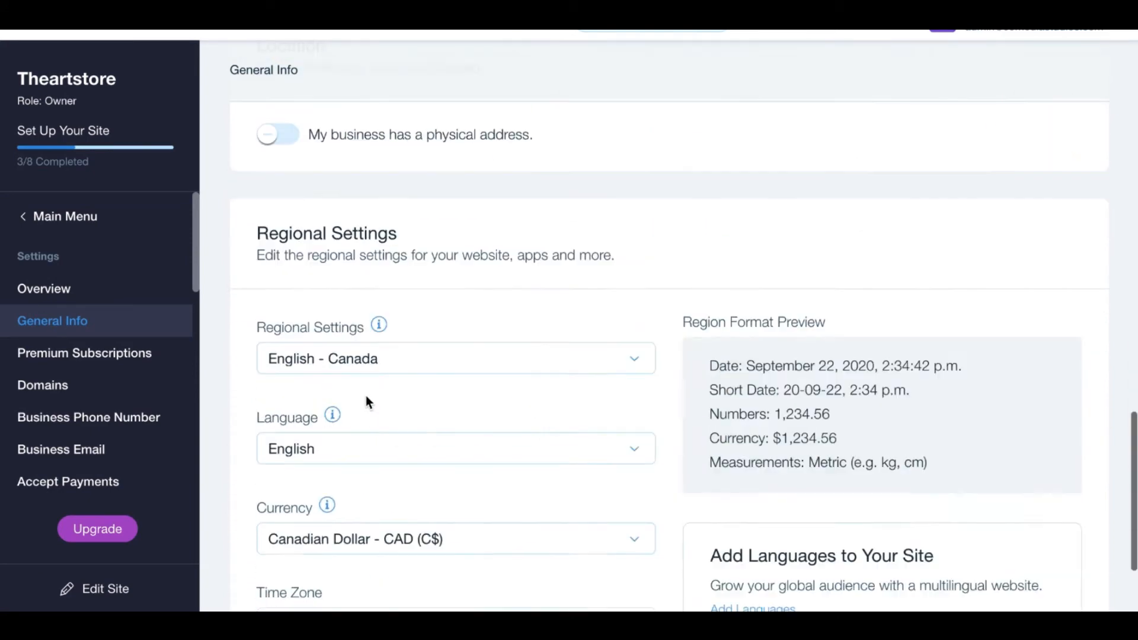
{"action": "scroll", "coordinate": [365, 396], "scroll_direction": "down", "scroll_amount": 1}
{"action": "scroll", "coordinate": [356, 414], "scroll_direction": "down", "scroll_amount": 1}
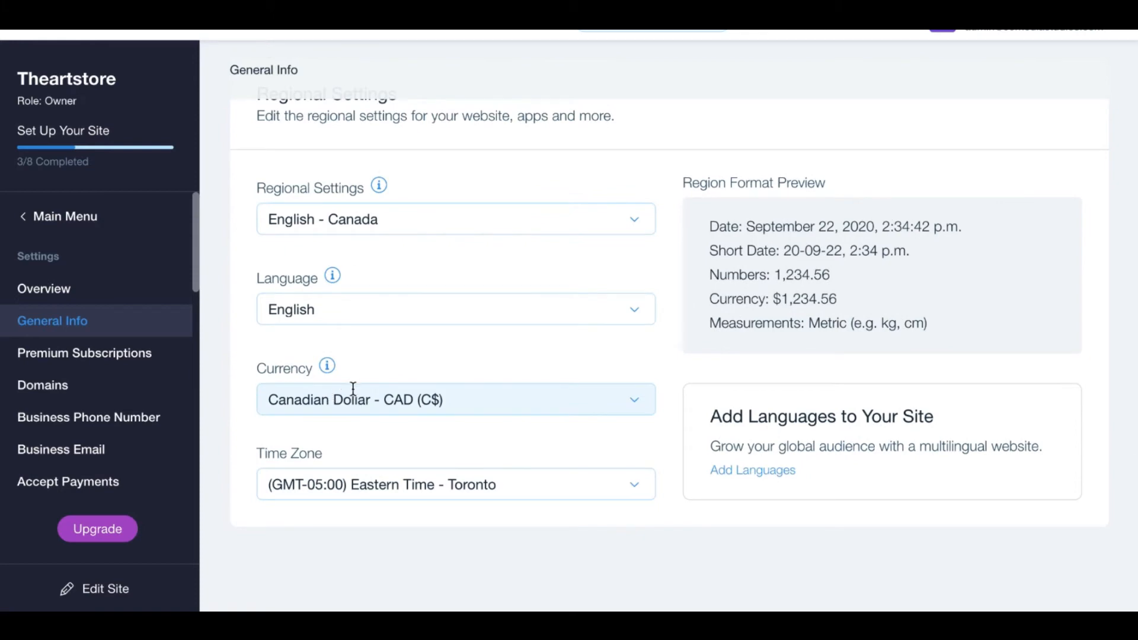
Step: Change the store currency to US Dollar - USD ($) and acknowledge the currency notice
{"action": "left_click", "coordinate": [350, 393]}
{"action": "scroll", "coordinate": [356, 449], "scroll_direction": "up", "scroll_amount": 5}
{"action": "scroll", "coordinate": [356, 448], "scroll_direction": "down", "scroll_amount": 10}
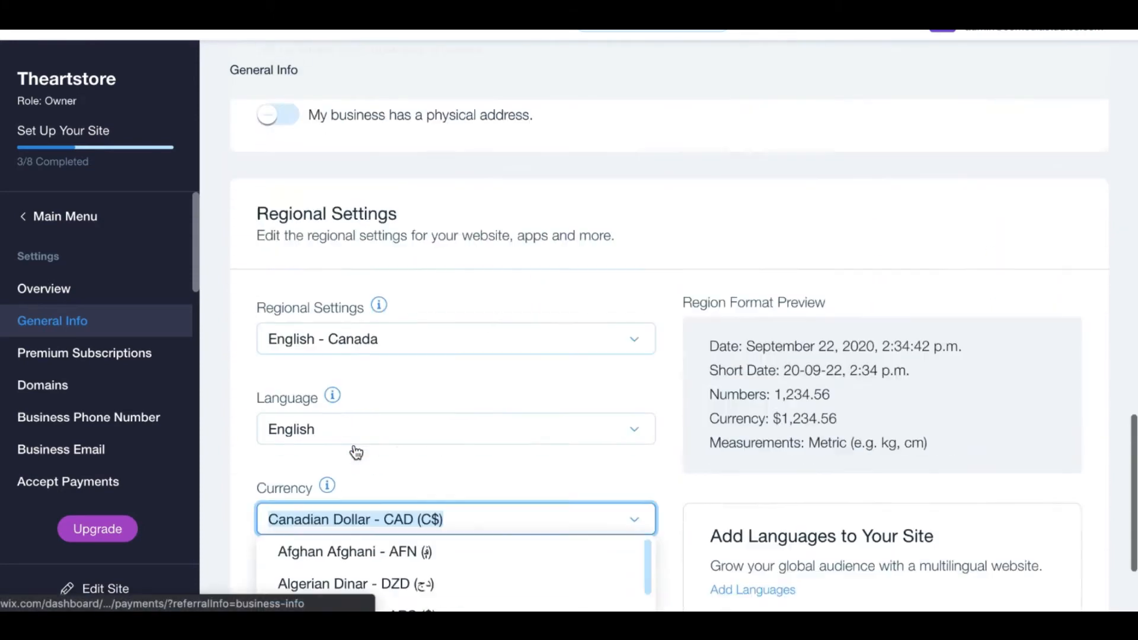
{"action": "scroll", "coordinate": [378, 496], "scroll_direction": "down", "scroll_amount": 20}
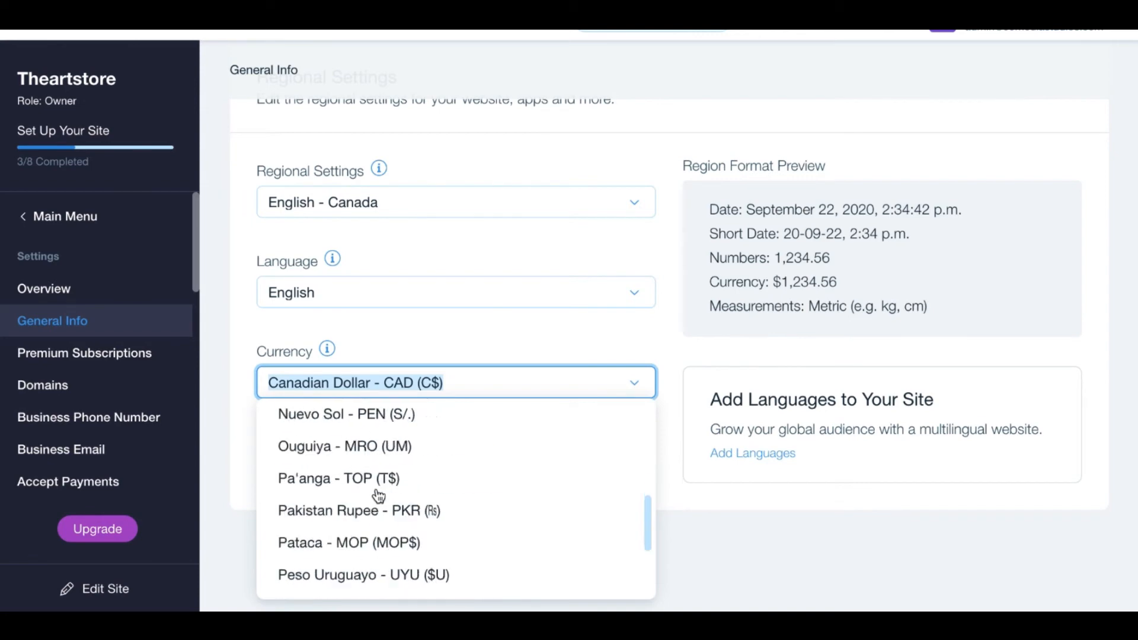
{"action": "scroll", "coordinate": [378, 496], "scroll_direction": "down", "scroll_amount": 5}
{"action": "scroll", "coordinate": [378, 496], "scroll_direction": "up", "scroll_amount": 4}
{"action": "left_click", "coordinate": [336, 461]}
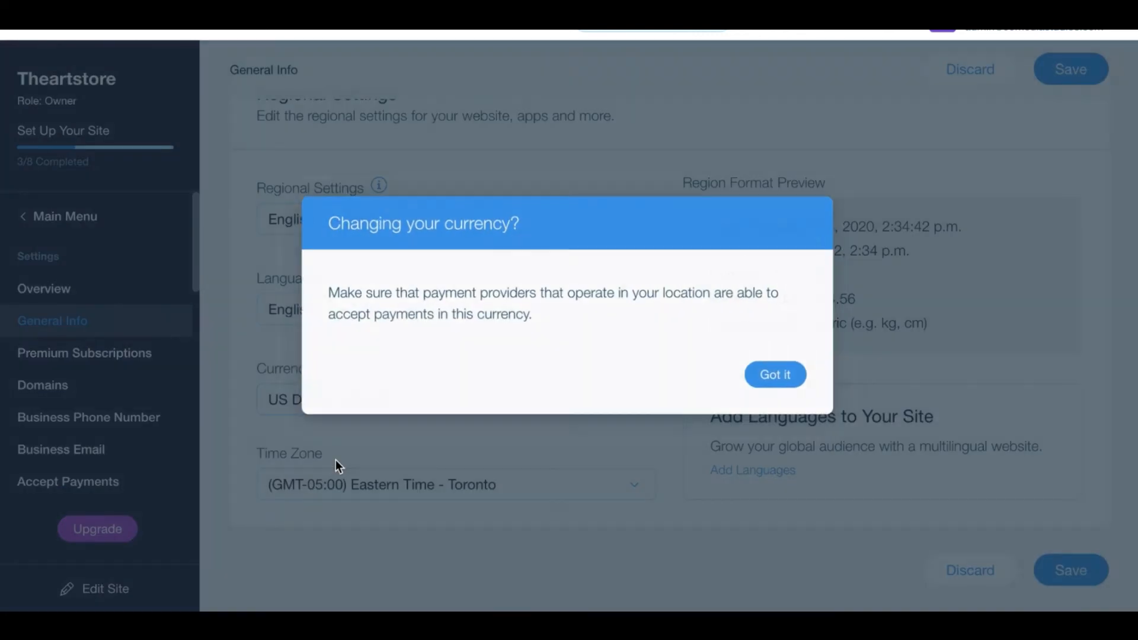
{"action": "left_click", "coordinate": [770, 373]}
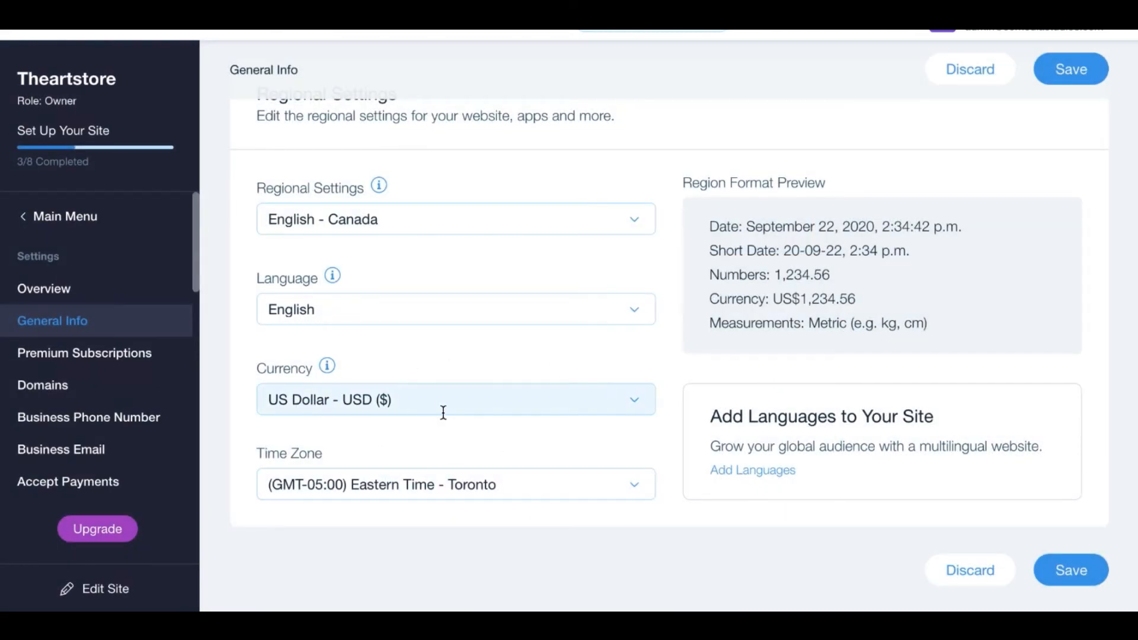
Step: Leave General Info without saving the changes and look over the Premium Subscriptions page
{"action": "scroll", "coordinate": [437, 310], "scroll_direction": "up", "scroll_amount": 1}
{"action": "scroll", "coordinate": [460, 535], "scroll_direction": "up", "scroll_amount": 10}
{"action": "scroll", "coordinate": [460, 536], "scroll_direction": "down", "scroll_amount": 4}
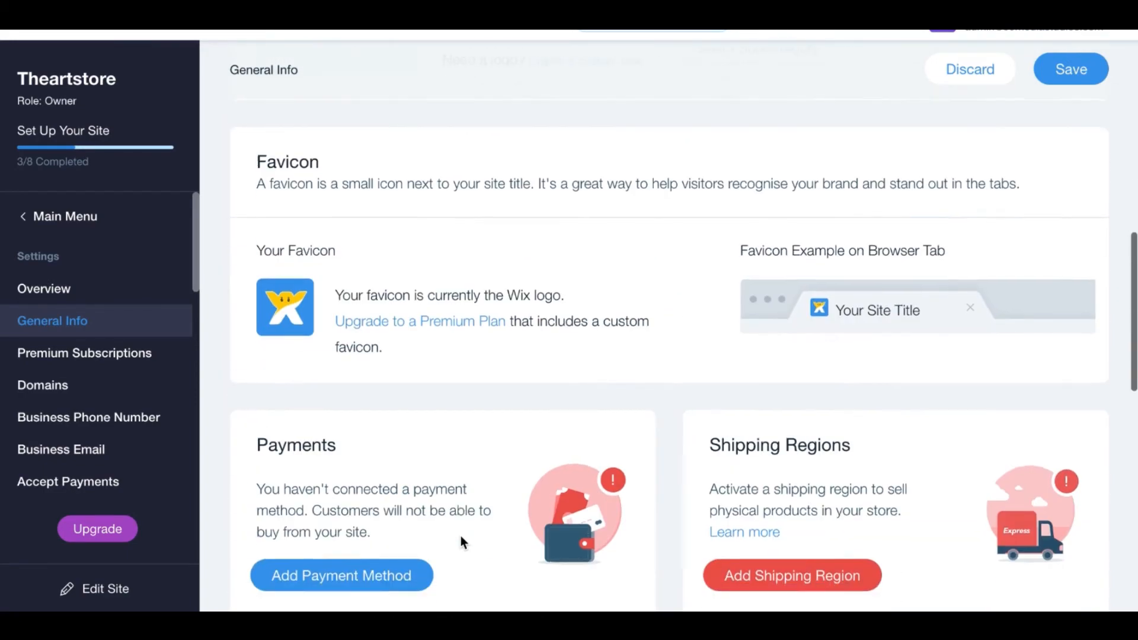
{"action": "left_click", "coordinate": [52, 320]}
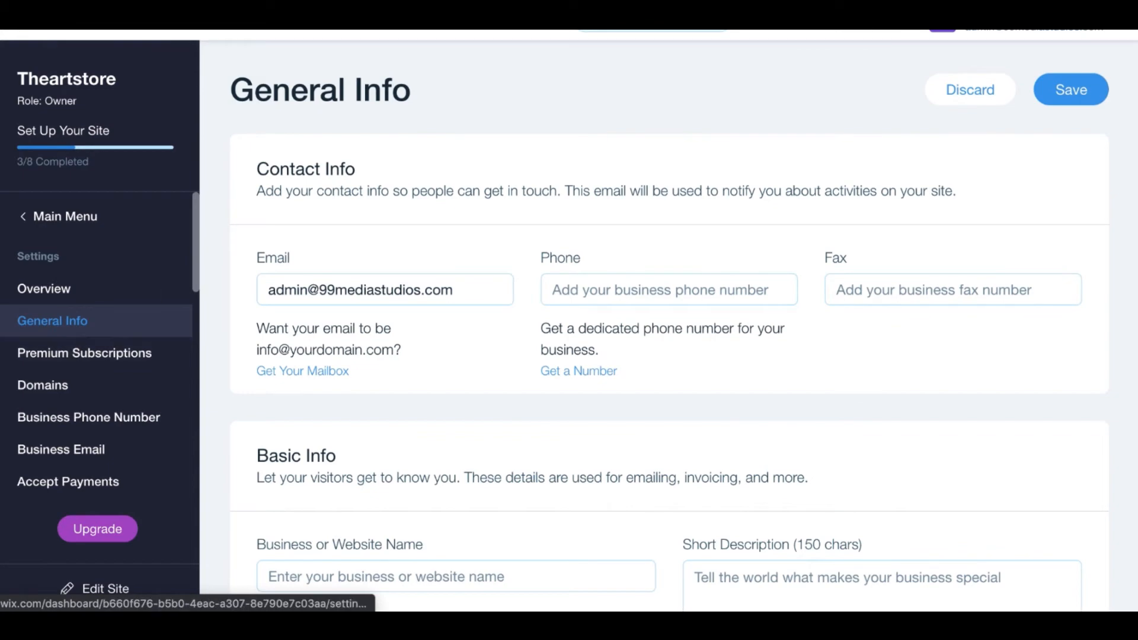
{"action": "left_click", "coordinate": [84, 353]}
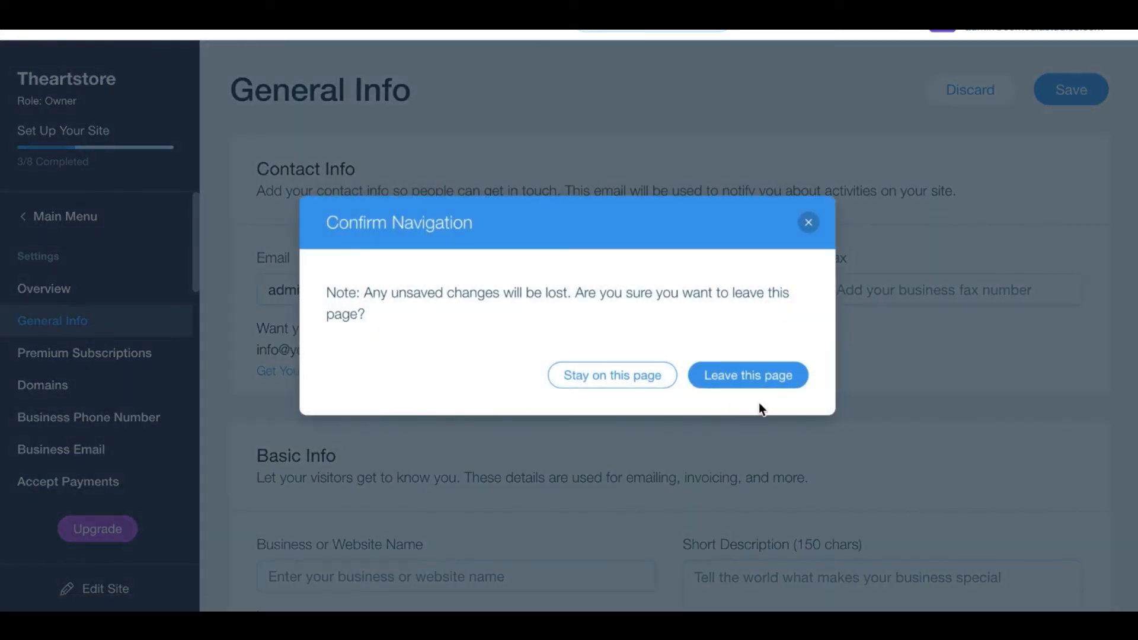
{"action": "left_click", "coordinate": [738, 377]}
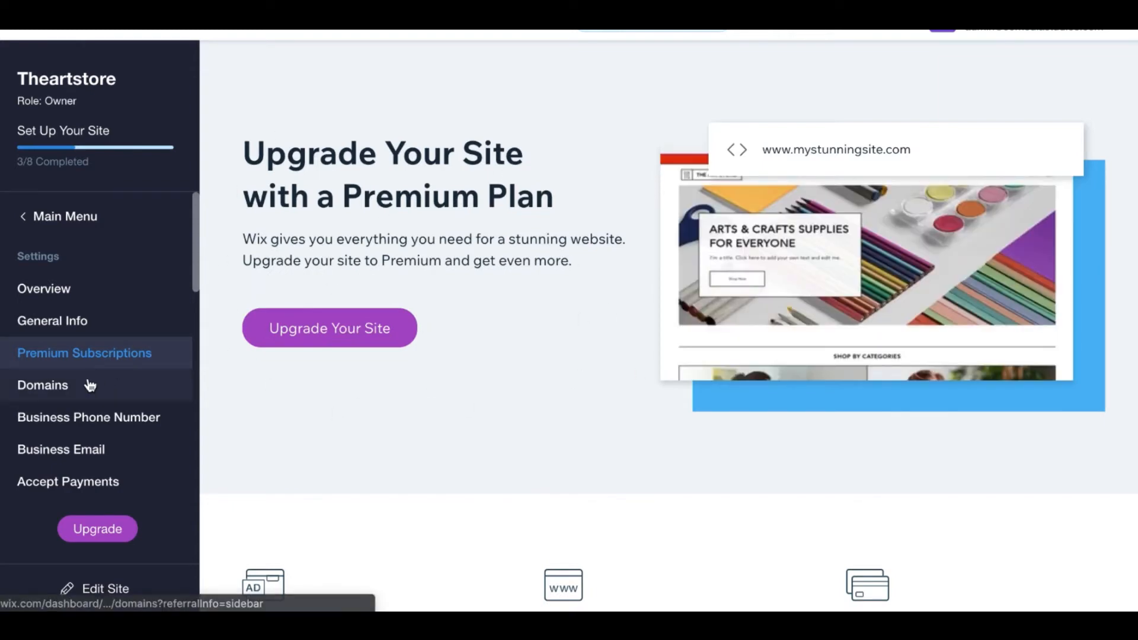
{"action": "scroll", "coordinate": [322, 317], "scroll_direction": "down", "scroll_amount": 3}
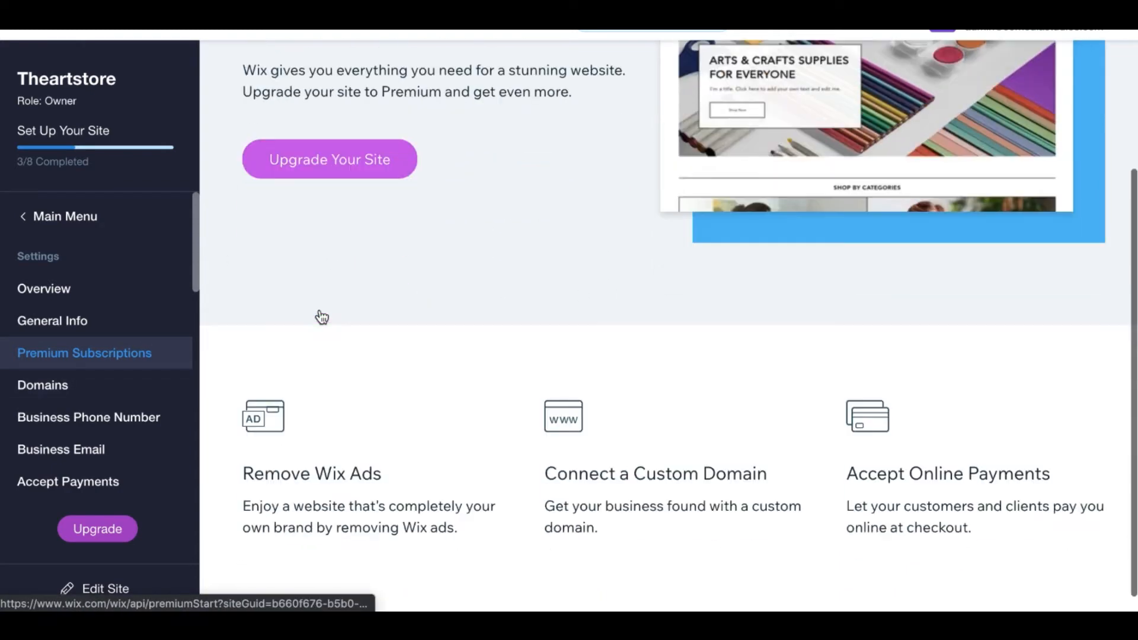
Step: Review the Domains, Business Phone Number and Business Email settings pages
{"action": "left_click", "coordinate": [61, 397]}
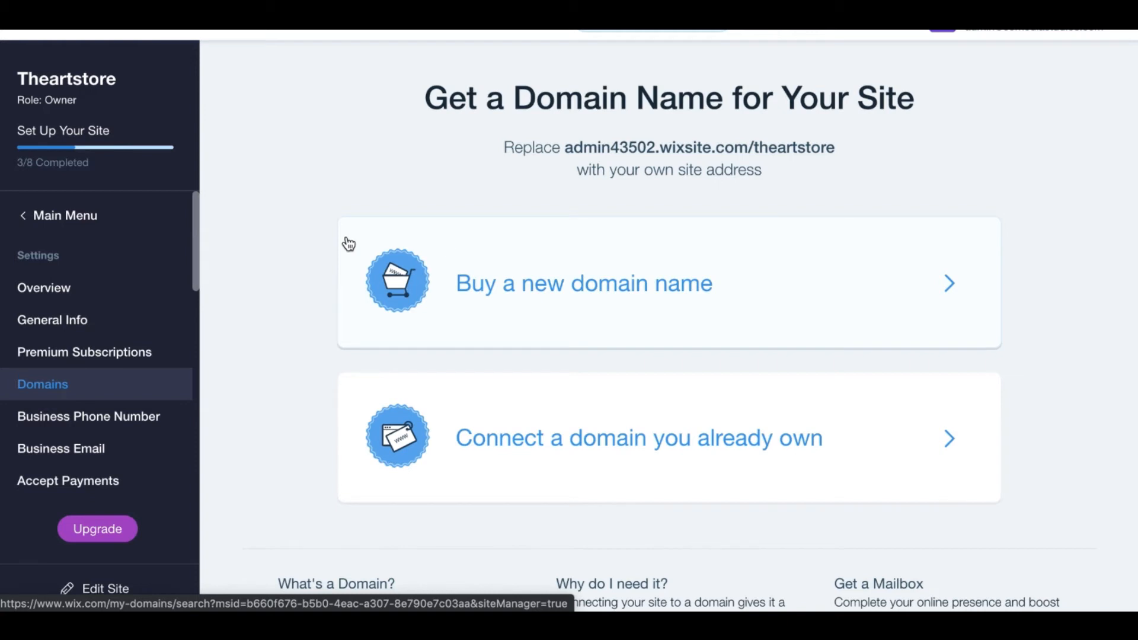
{"action": "scroll", "coordinate": [108, 350], "scroll_direction": "down", "scroll_amount": 2}
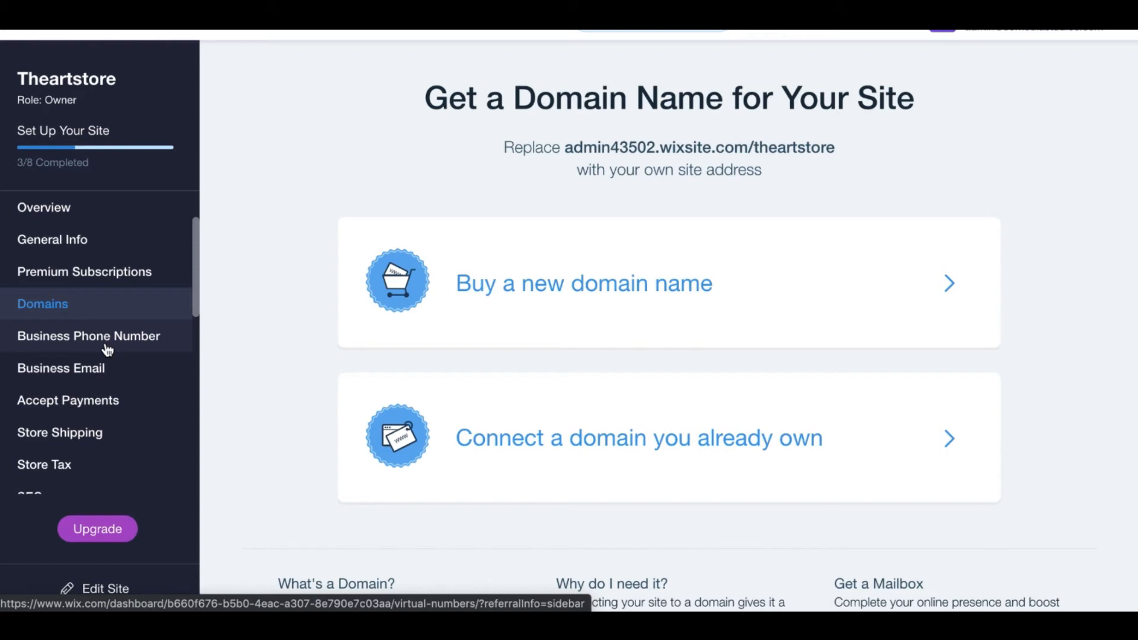
{"action": "left_click", "coordinate": [90, 349]}
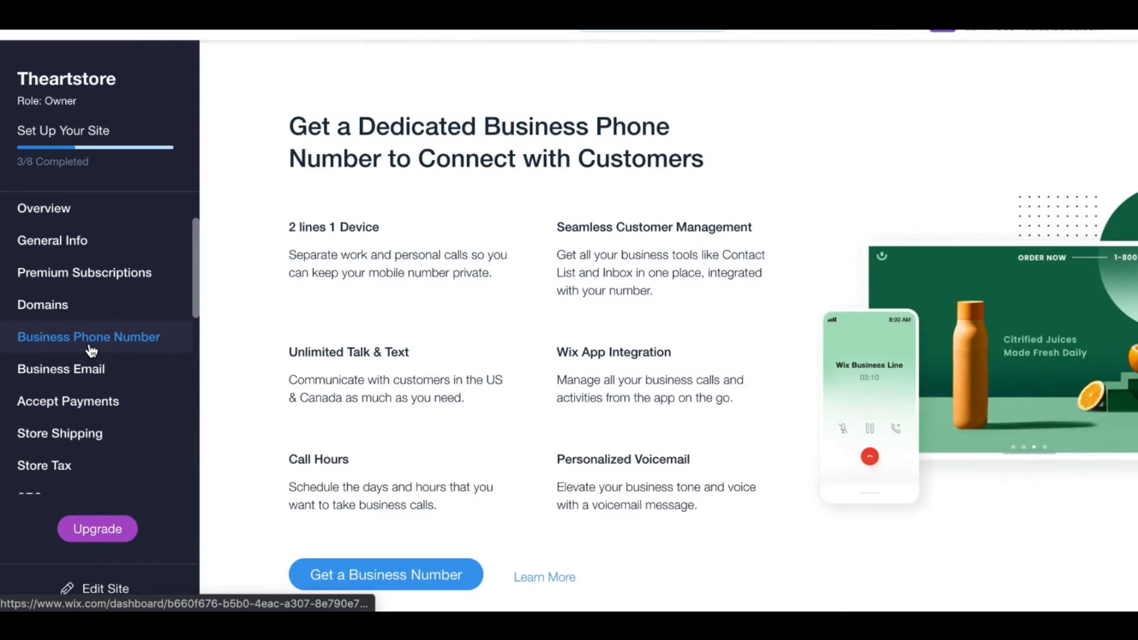
{"action": "scroll", "coordinate": [90, 350], "scroll_direction": "down", "scroll_amount": 1}
{"action": "left_click", "coordinate": [67, 324]}
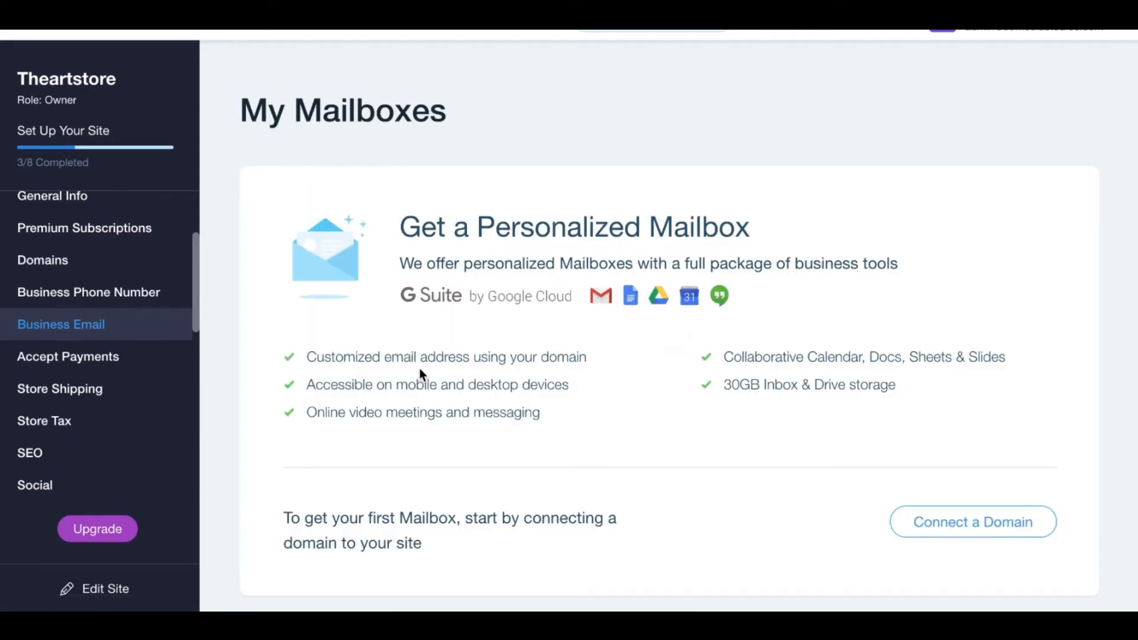
{"action": "scroll", "coordinate": [419, 374], "scroll_direction": "down", "scroll_amount": 2}
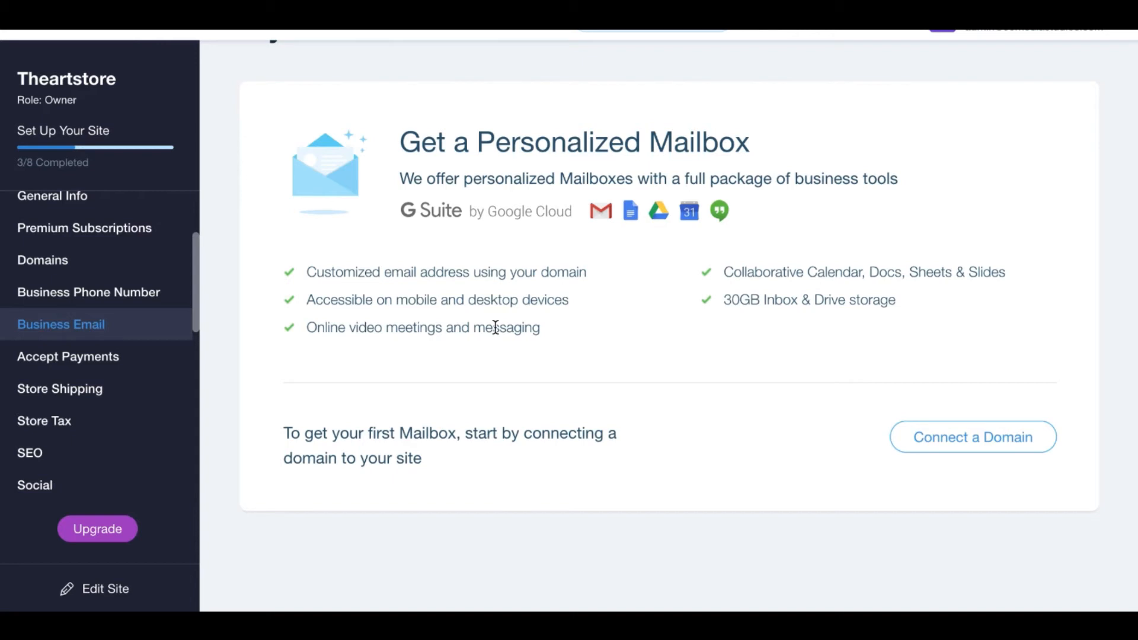
Step: Add Credit/Debit Cards to the accepted payment methods, then view its Stripe account setup options and close them
{"action": "left_click", "coordinate": [85, 363]}
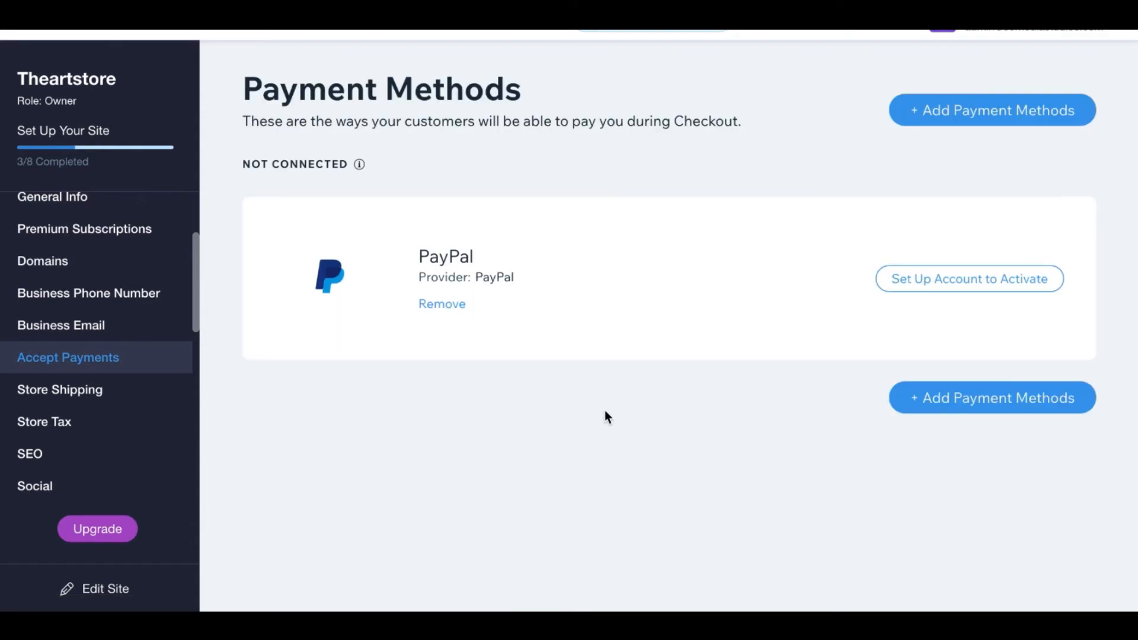
{"action": "left_click", "coordinate": [941, 403]}
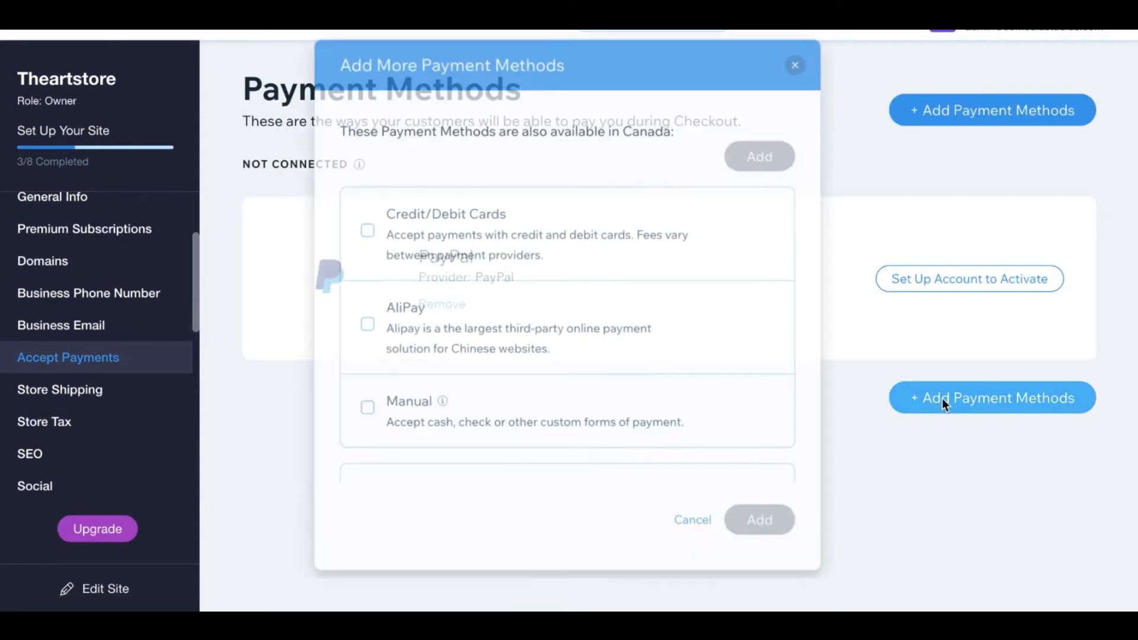
{"action": "left_click", "coordinate": [472, 246]}
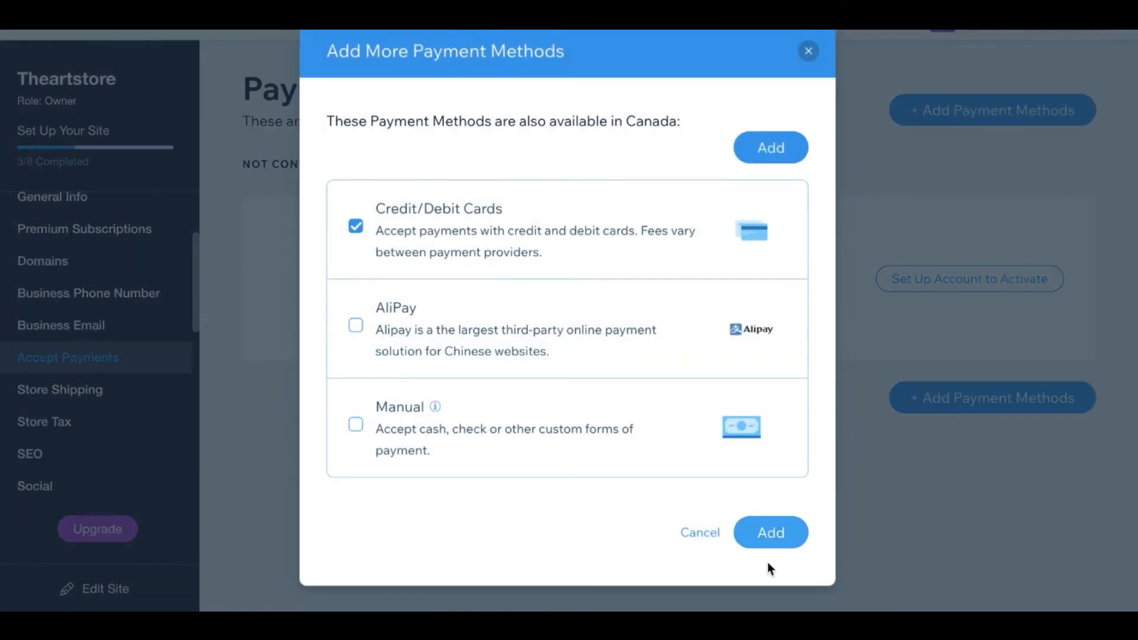
{"action": "left_click", "coordinate": [766, 540]}
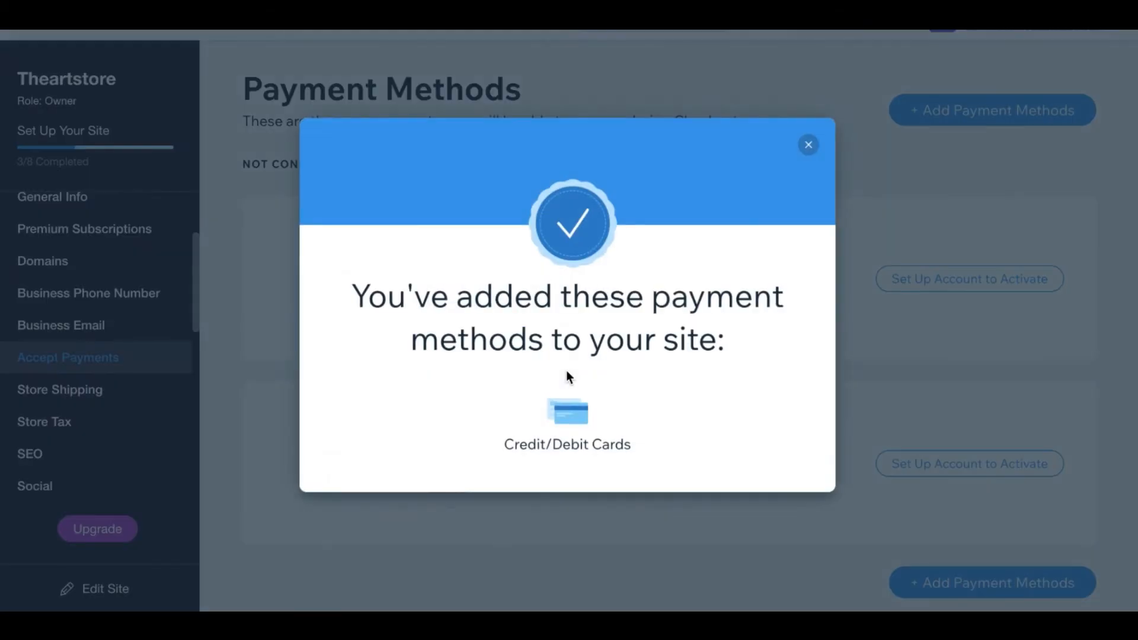
{"action": "left_click", "coordinate": [807, 49]}
{"action": "left_click", "coordinate": [933, 276]}
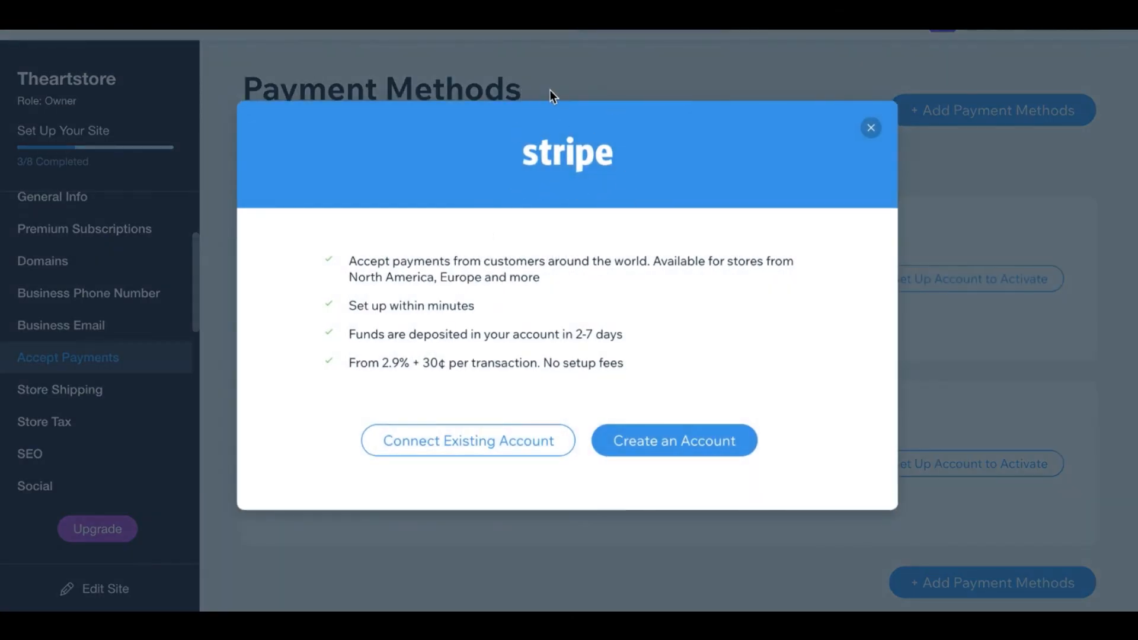
{"action": "left_click", "coordinate": [871, 128]}
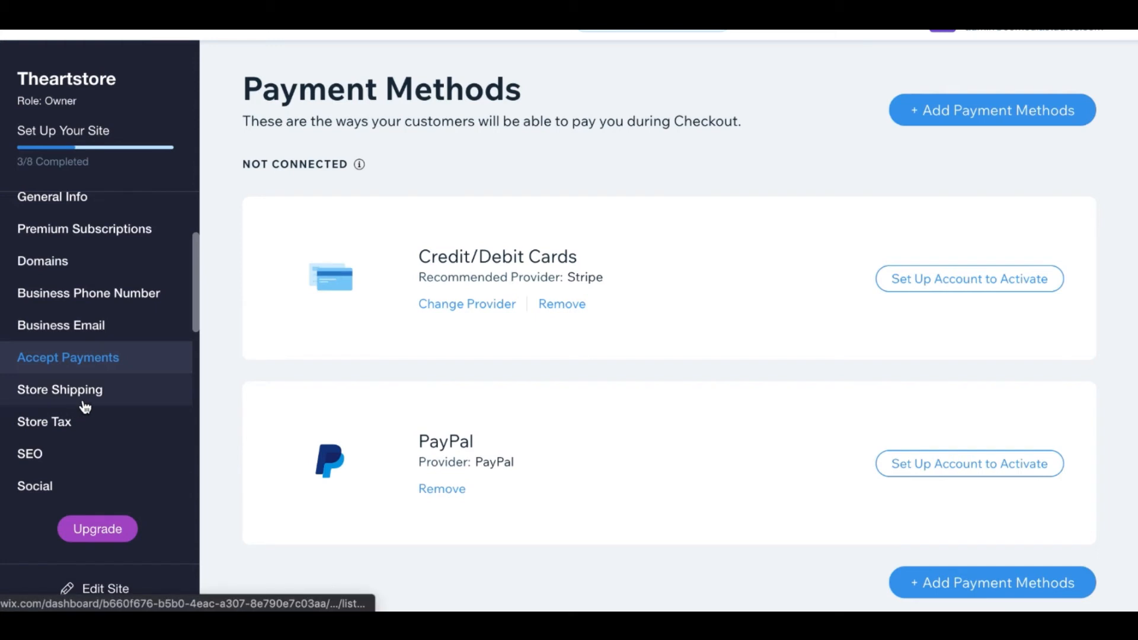
Step: Add a new shipping region in the store's shipping settings with United States as its destination
{"action": "left_click", "coordinate": [109, 393]}
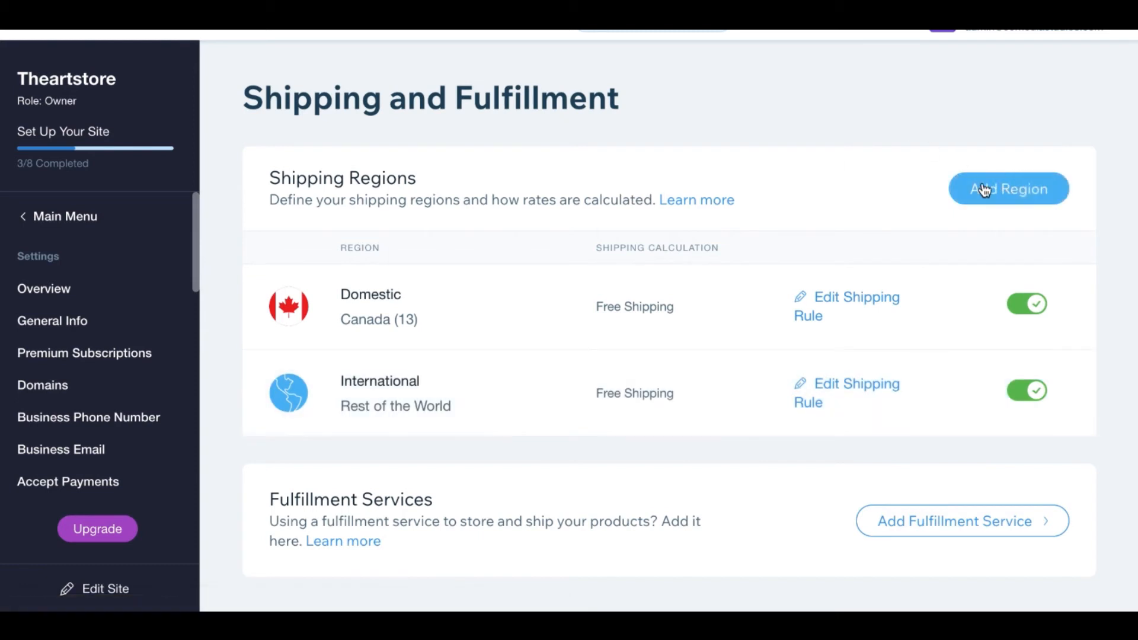
{"action": "left_click", "coordinate": [984, 189]}
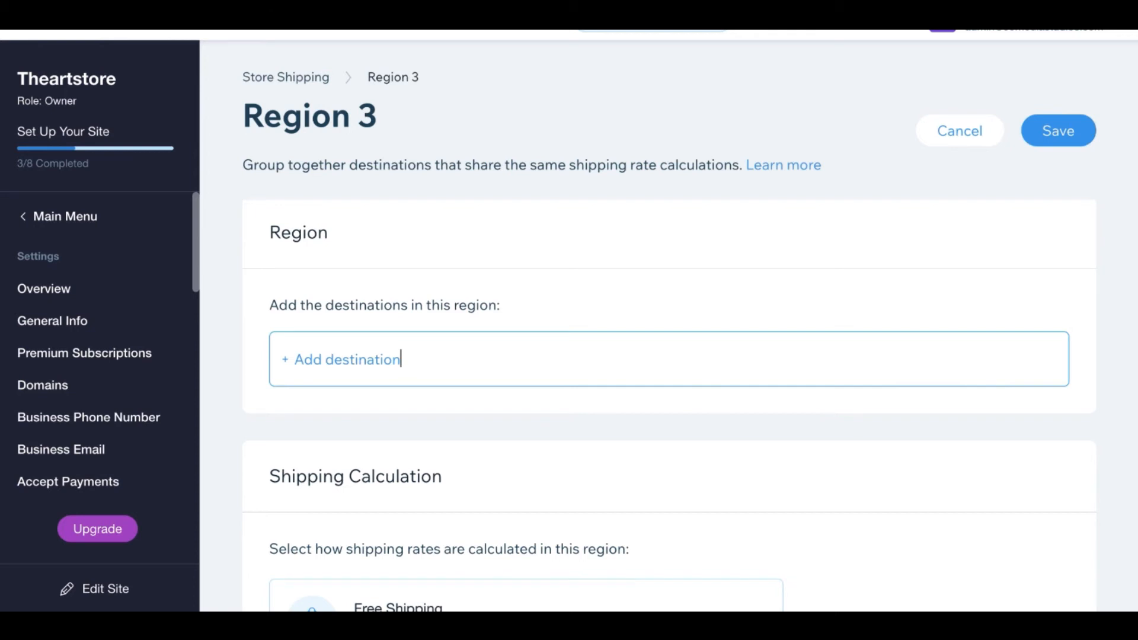
{"action": "type", "text": "United S"}
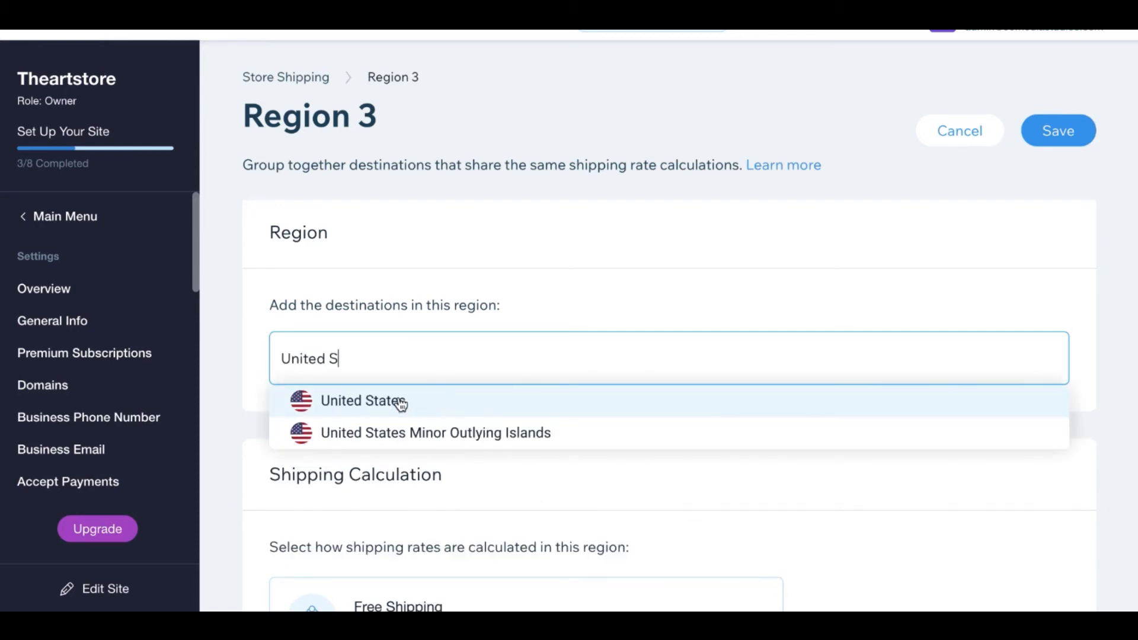
{"action": "left_click", "coordinate": [401, 404]}
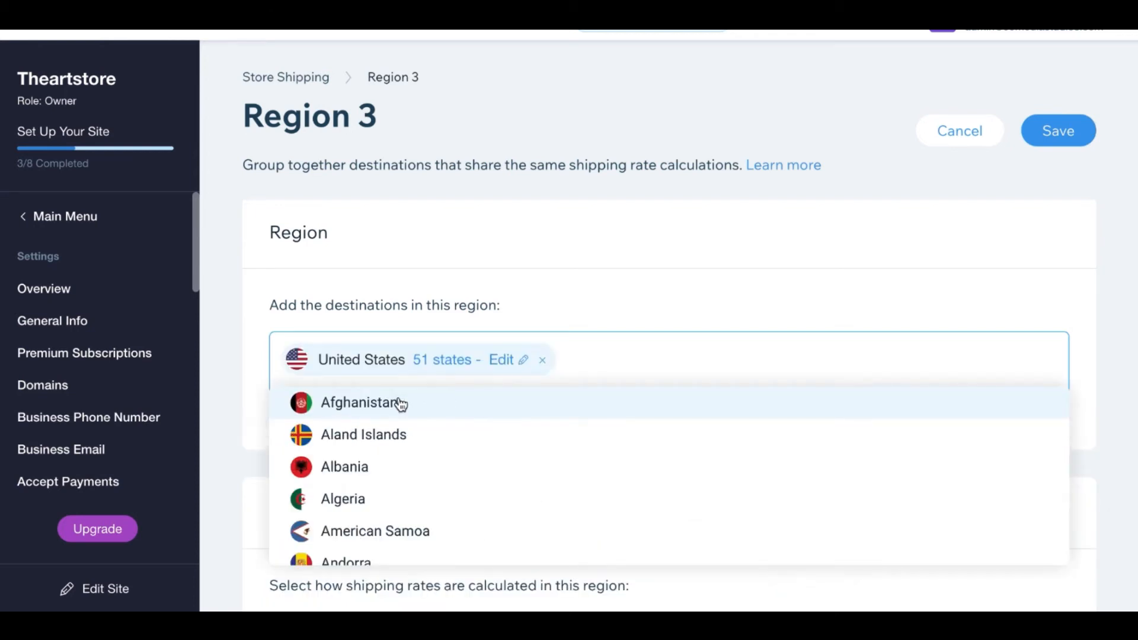
{"action": "left_click", "coordinate": [514, 286]}
Step: Set the region's shipping calculation to Rate by Price and name the delivery option Standard
{"action": "scroll", "coordinate": [470, 372], "scroll_direction": "down", "scroll_amount": 5}
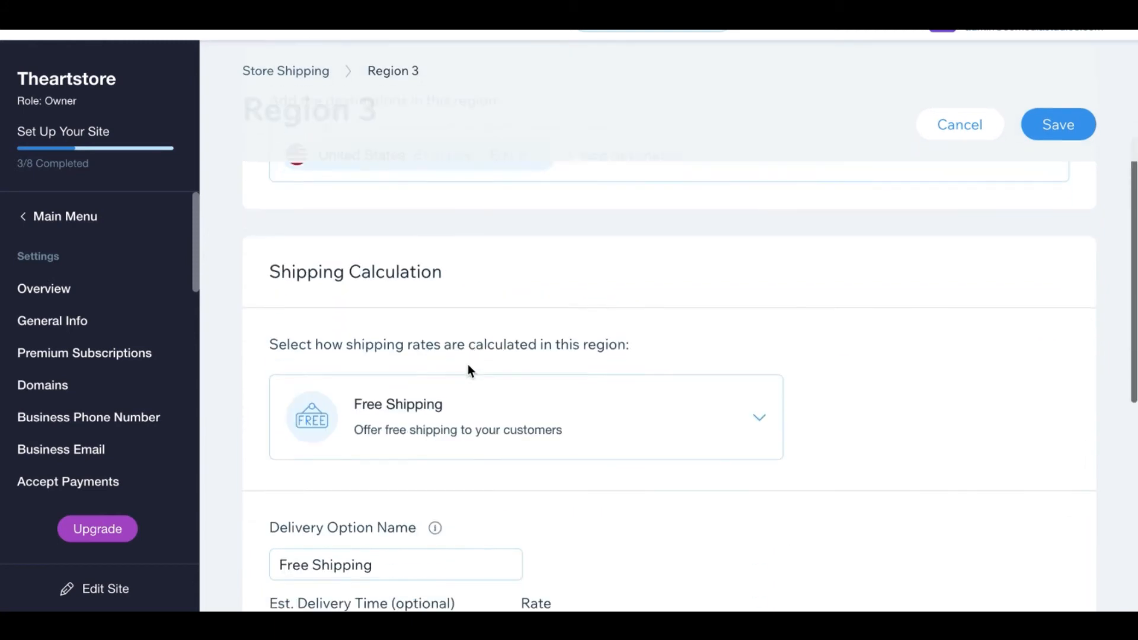
{"action": "left_click", "coordinate": [434, 337]}
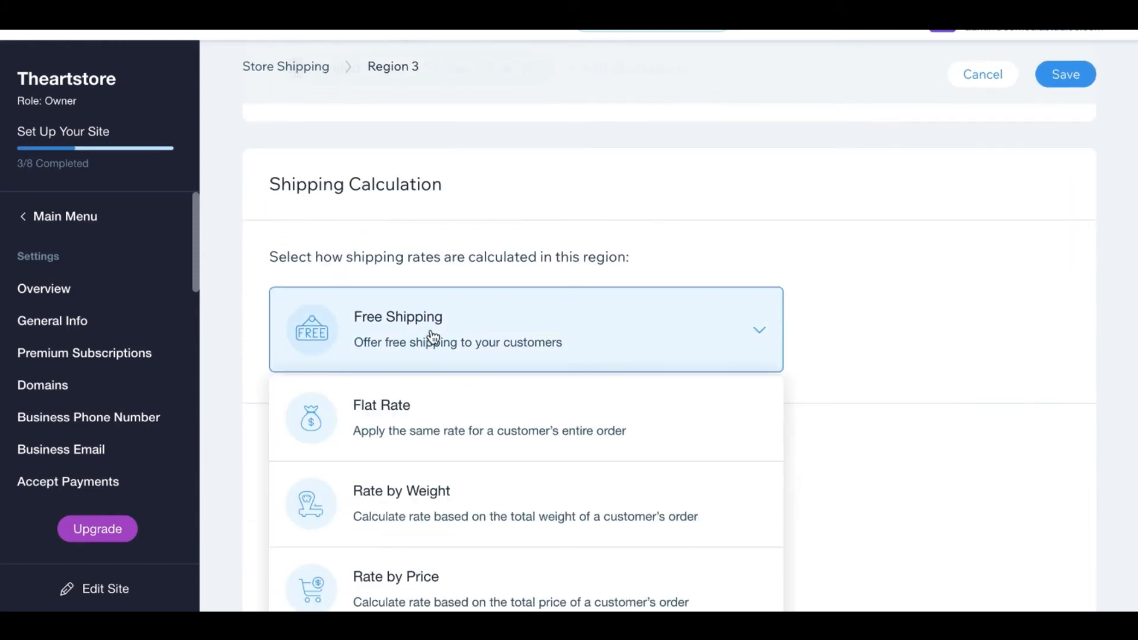
{"action": "scroll", "coordinate": [440, 389], "scroll_direction": "down", "scroll_amount": 1}
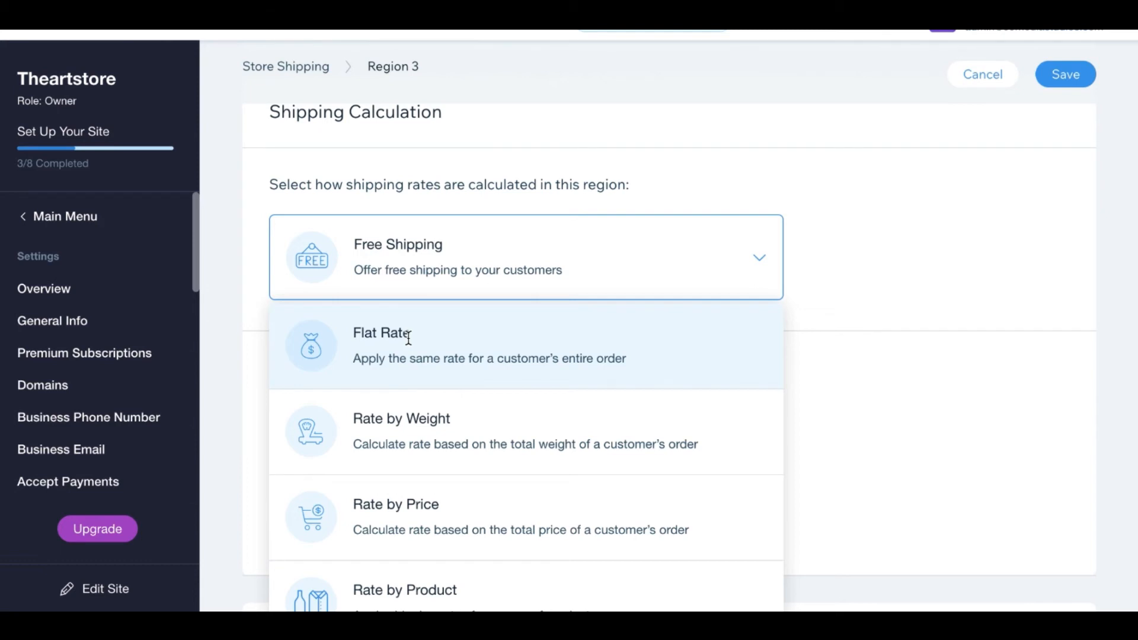
{"action": "scroll", "coordinate": [407, 332], "scroll_direction": "down", "scroll_amount": 1}
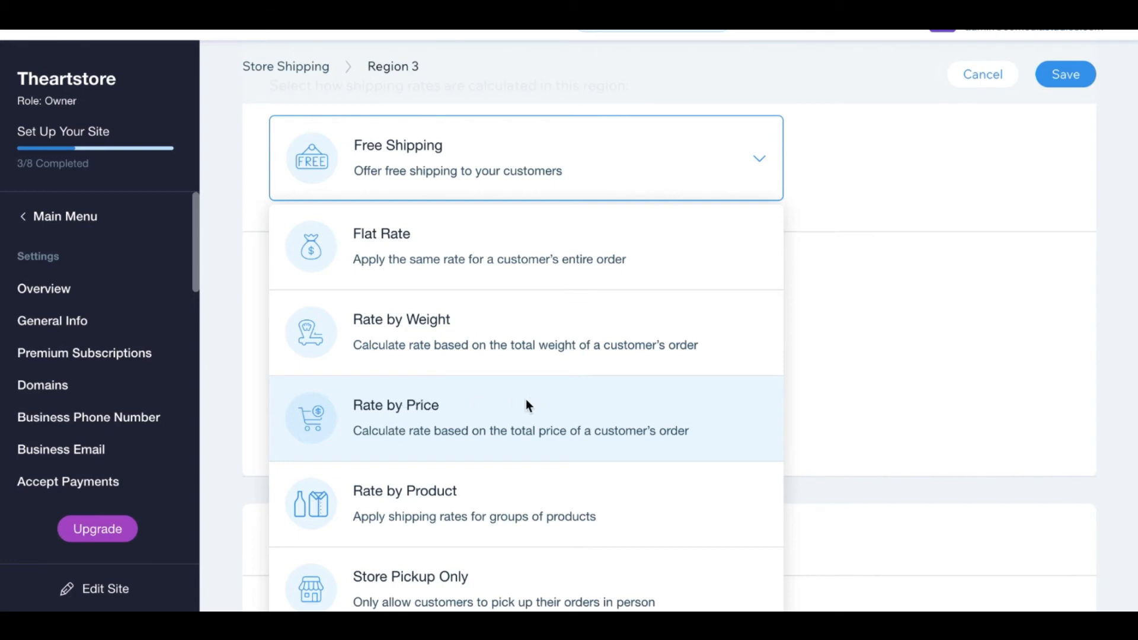
{"action": "left_click", "coordinate": [325, 411]}
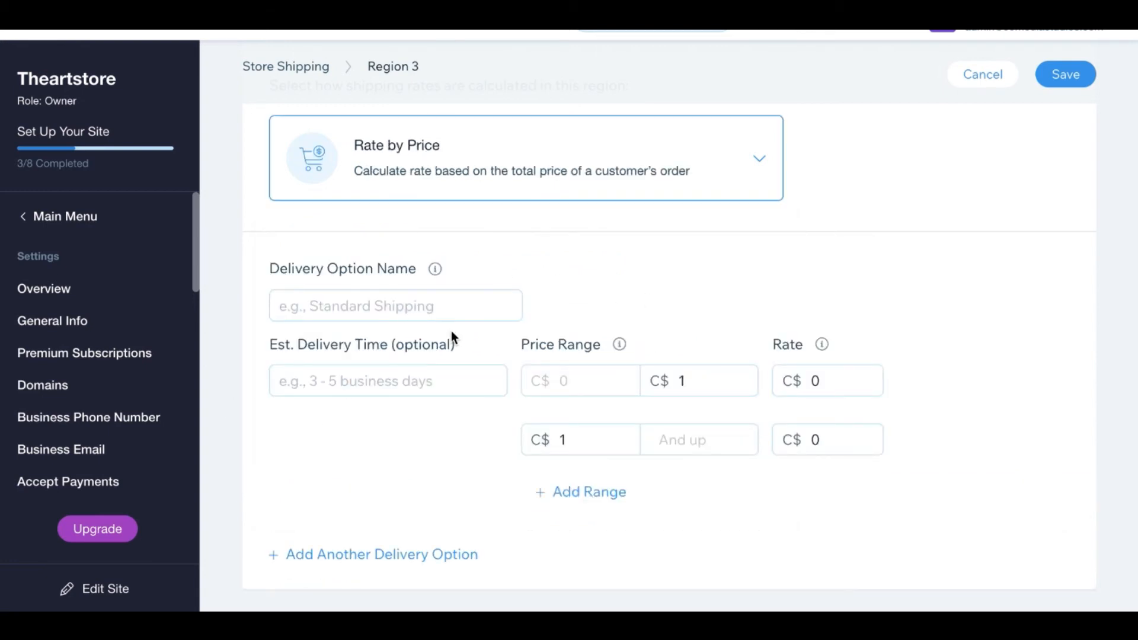
{"action": "left_click", "coordinate": [354, 305]}
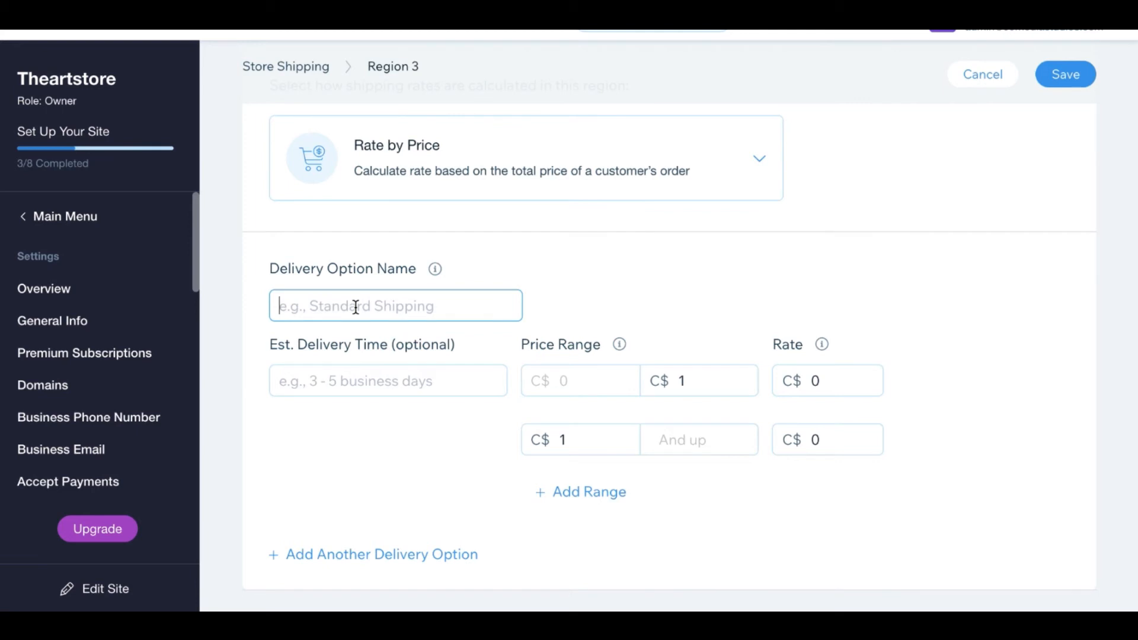
{"action": "type", "text": "Standard"}
{"action": "key", "text": "Tab"}
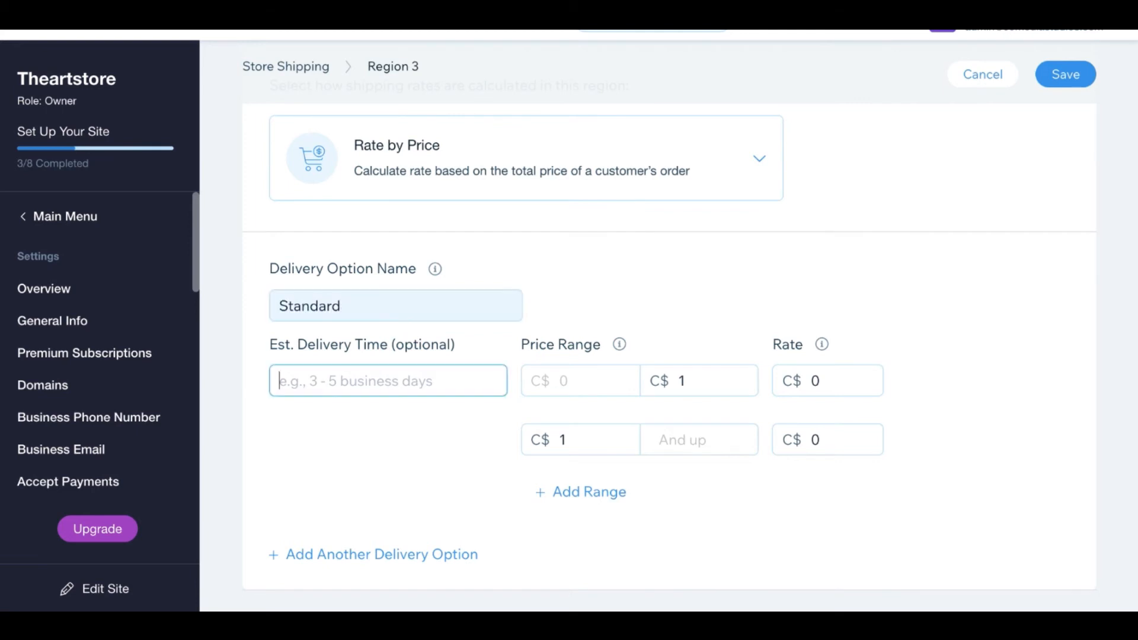
{"action": "type", "text": "5-7 Business Days"}
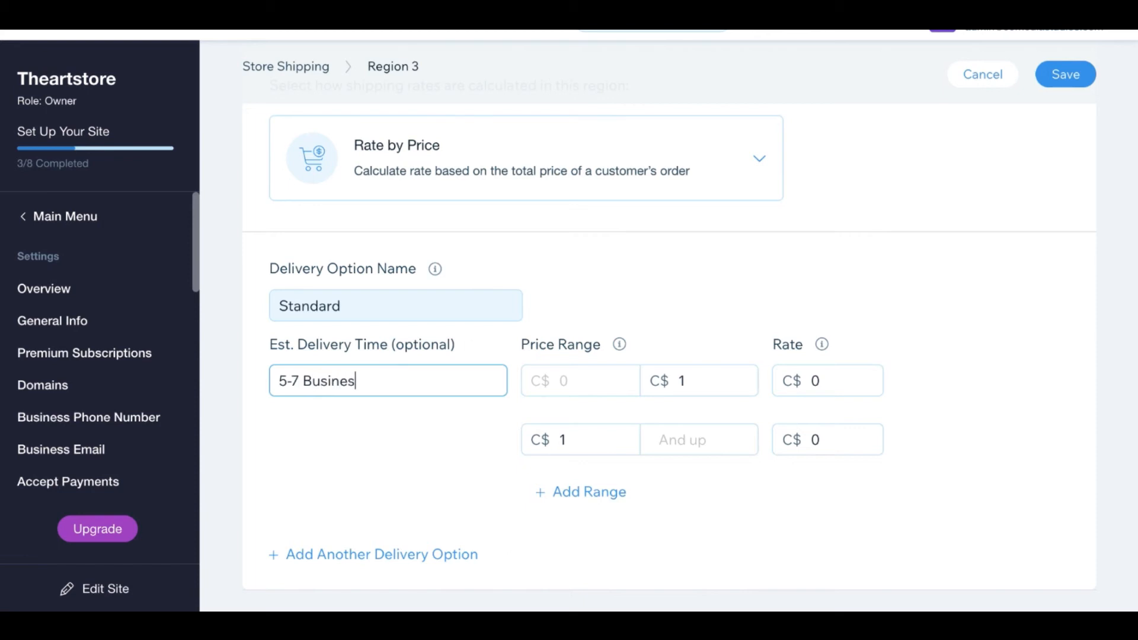
{"action": "triple_click", "coordinate": [356, 379]}
{"action": "key", "text": "BackSpace"}
{"action": "left_click", "coordinate": [589, 386]}
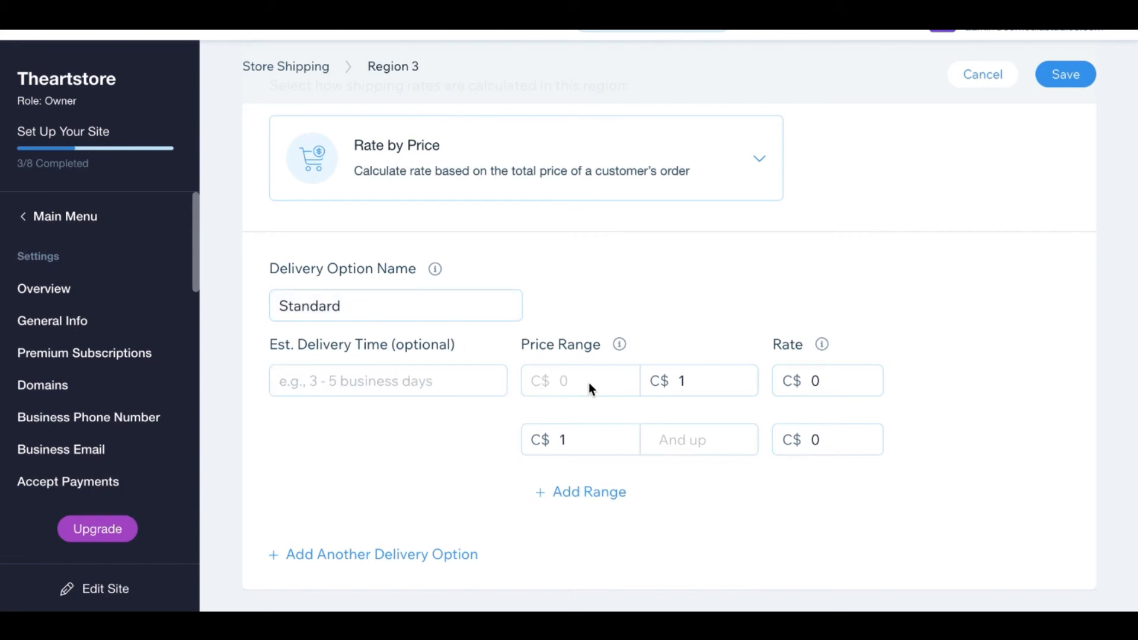
Step: Set the first price range to end at C$49 with a shipping rate of C$3
{"action": "left_click", "coordinate": [717, 380]}
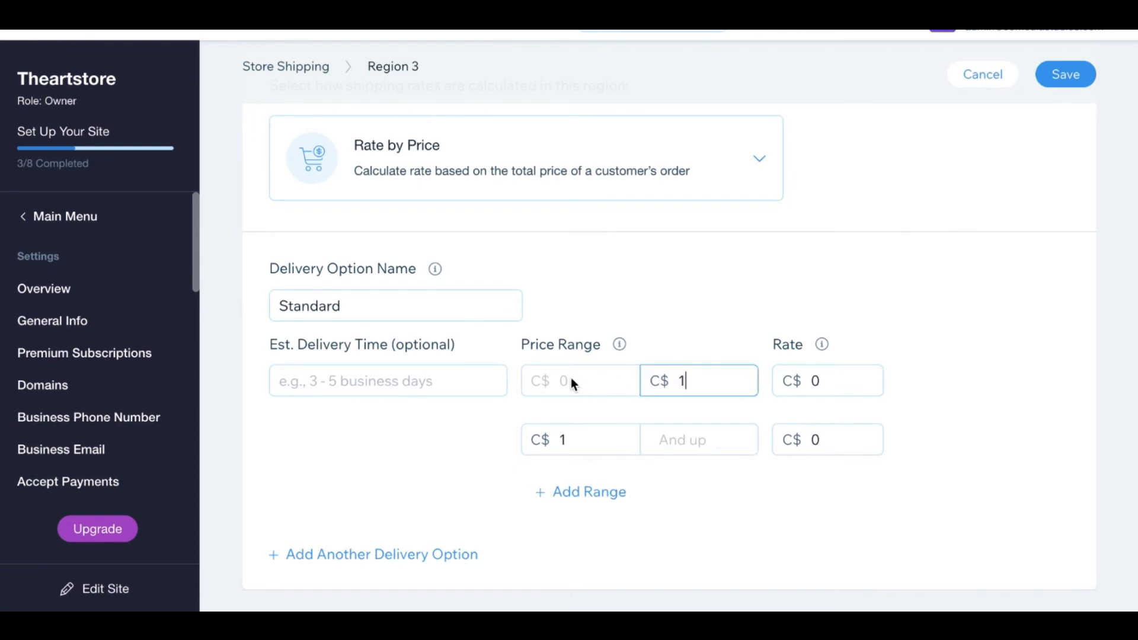
{"action": "key", "text": "BackSpace"}
{"action": "type", "text": "49"}
{"action": "left_click", "coordinate": [821, 380]}
{"action": "key", "text": "BackSpace"}
{"action": "type", "text": "3"}
{"action": "left_click", "coordinate": [973, 340]}
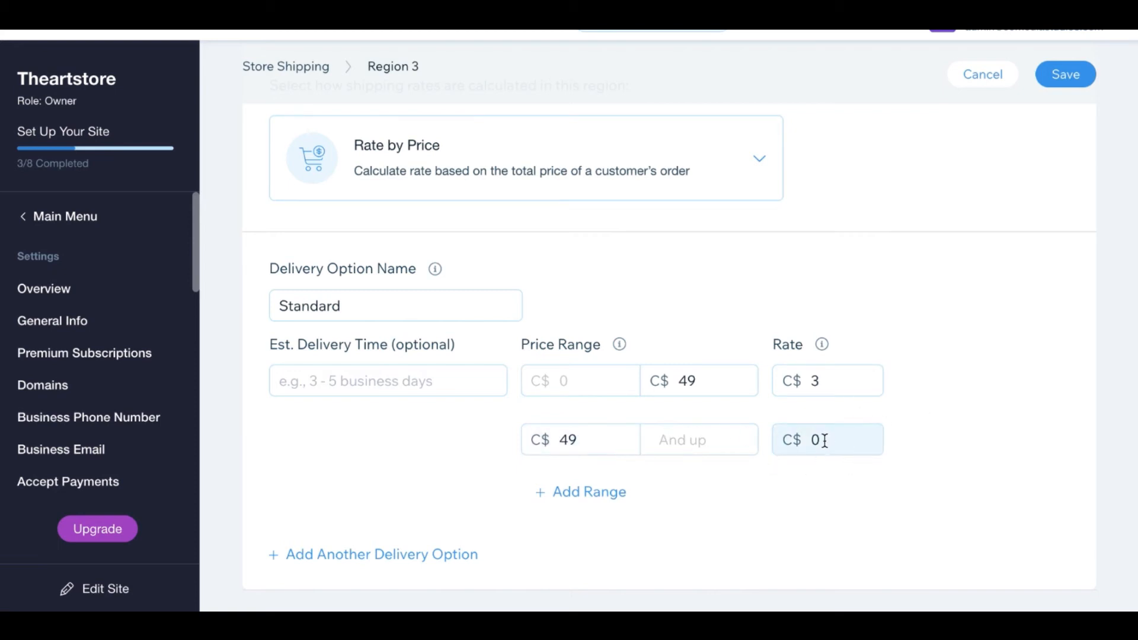
Step: Check the region's rates and advanced settings, then save the region and dismiss the setup progress notice
{"action": "mouse_move", "coordinate": [765, 554]}
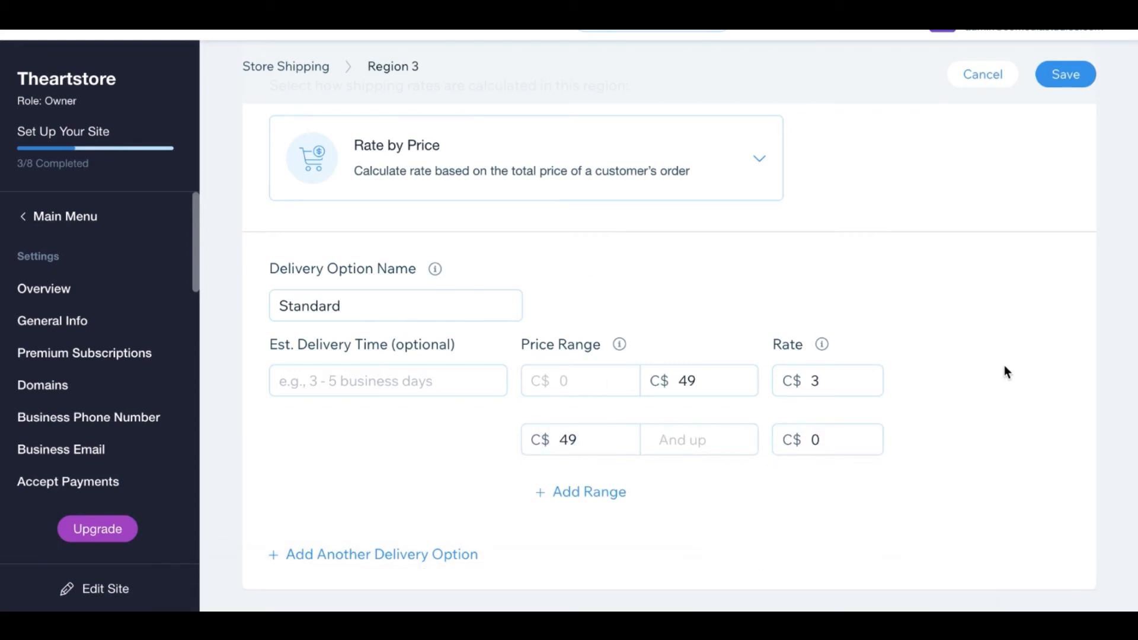
{"action": "left_click", "coordinate": [537, 442]}
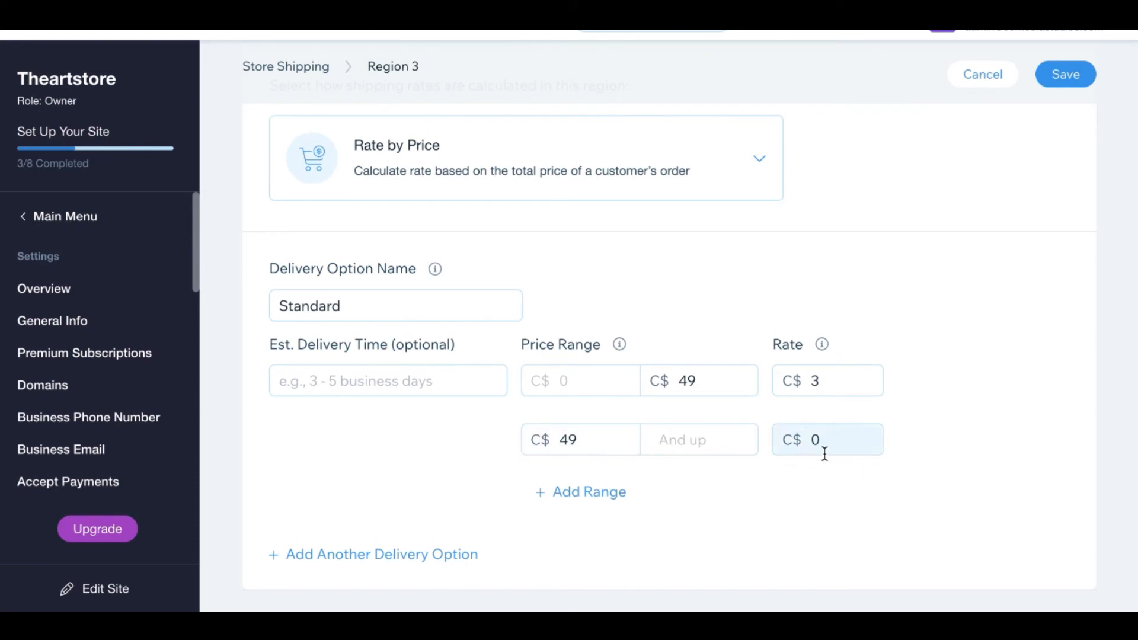
{"action": "scroll", "coordinate": [824, 454], "scroll_direction": "up", "scroll_amount": 1}
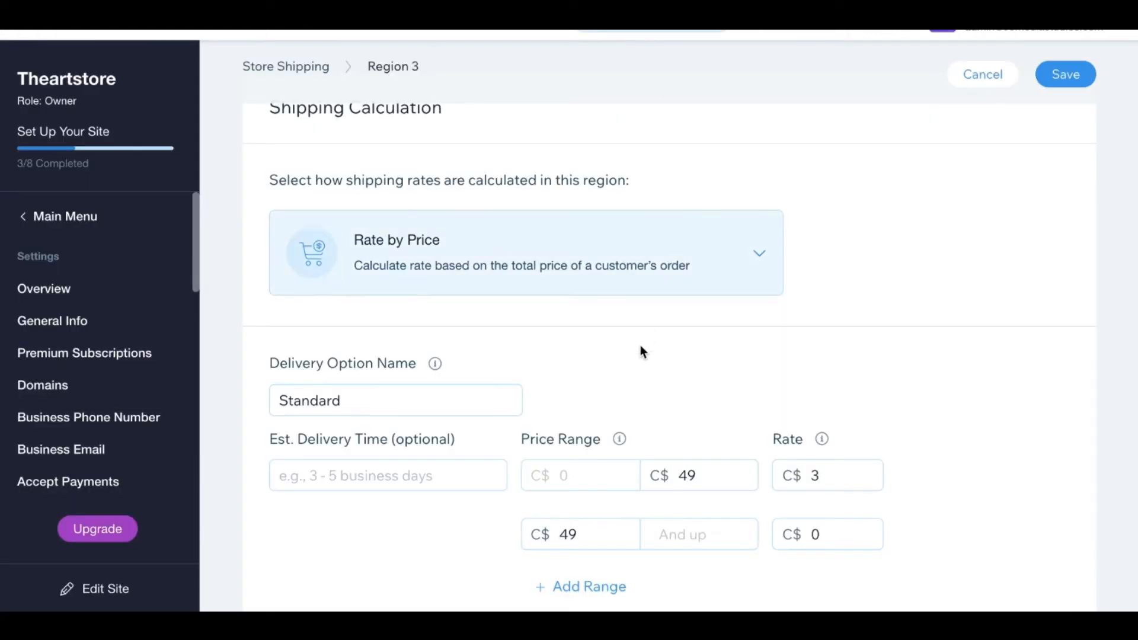
{"action": "scroll", "coordinate": [640, 345], "scroll_direction": "down", "scroll_amount": 7}
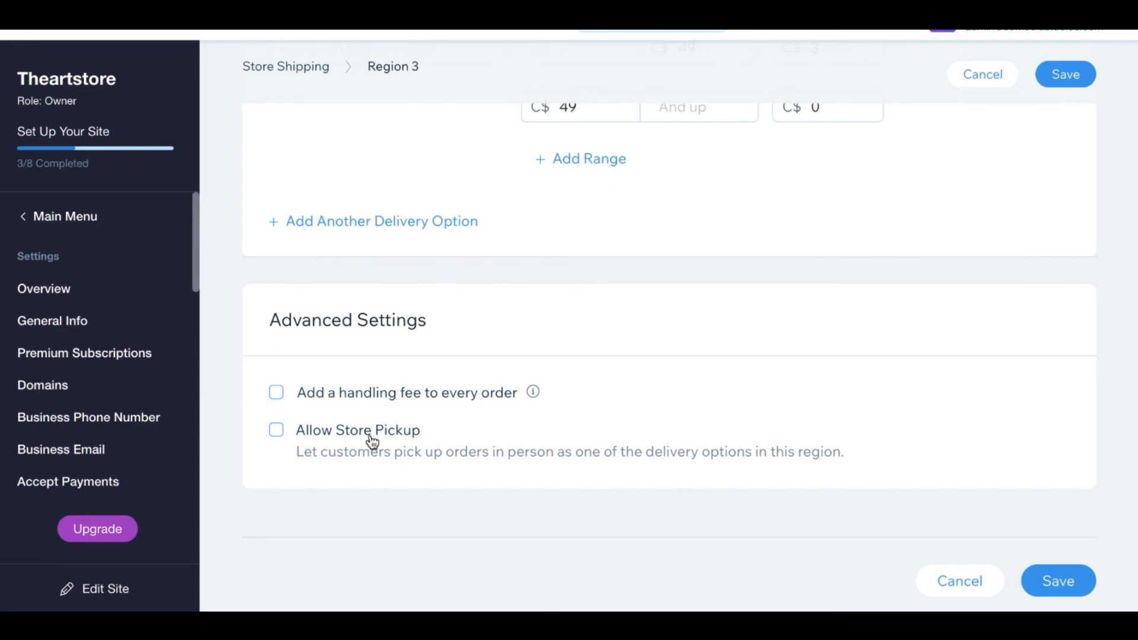
{"action": "scroll", "coordinate": [1020, 184], "scroll_direction": "up", "scroll_amount": 15}
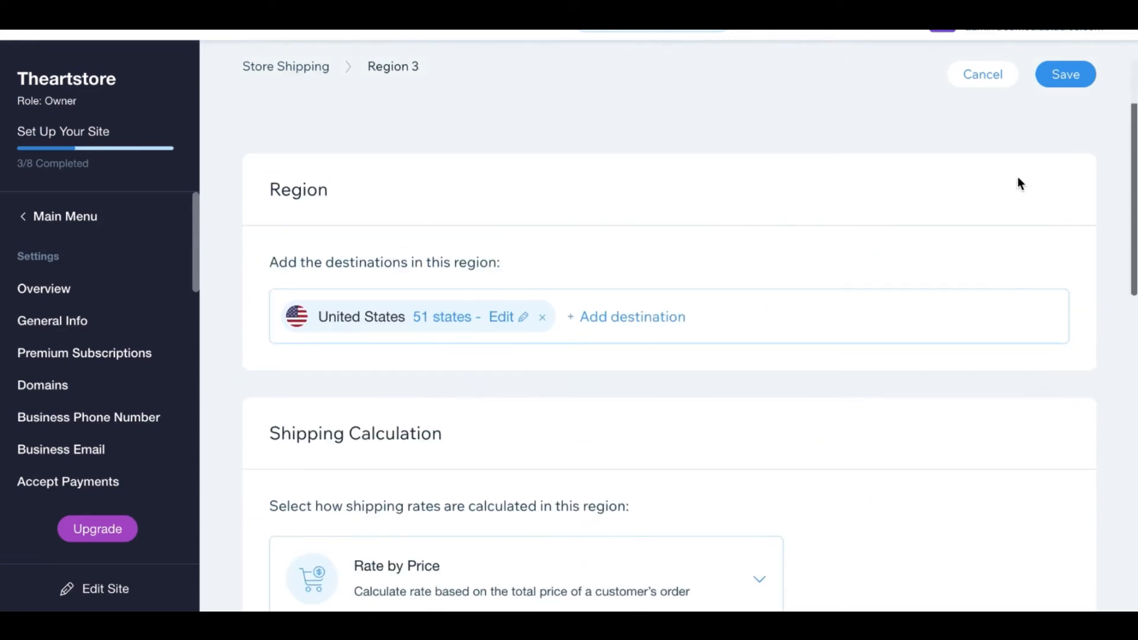
{"action": "left_click", "coordinate": [1073, 76]}
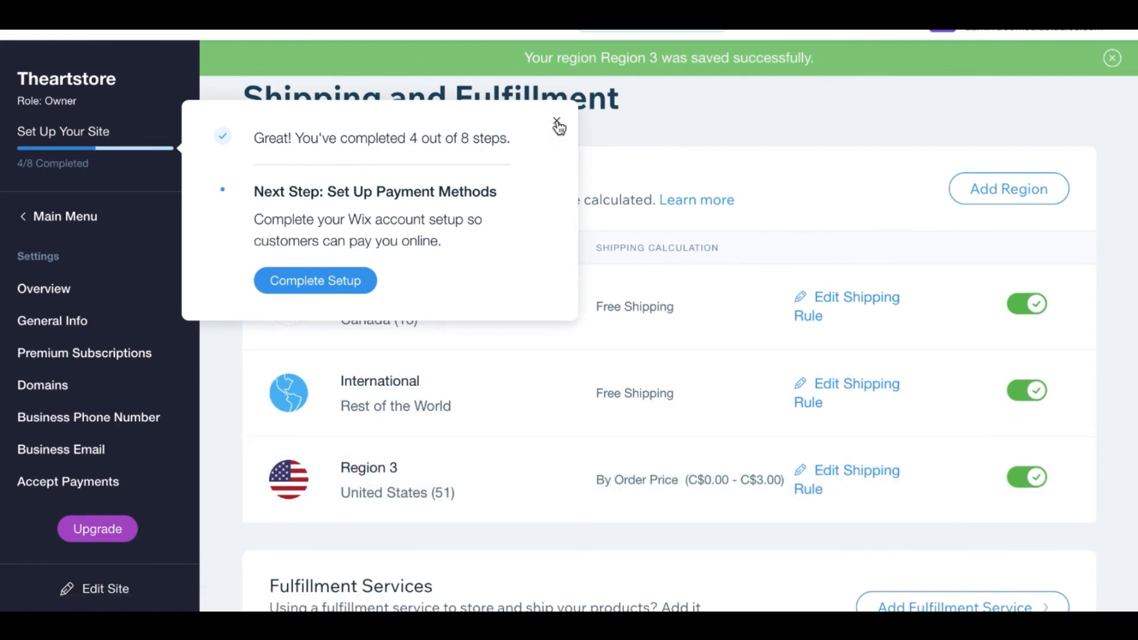
{"action": "left_click", "coordinate": [558, 126]}
Step: Look over the Shipping and Fulfillment page with its list of shipping regions
{"action": "scroll", "coordinate": [491, 347], "scroll_direction": "down", "scroll_amount": 2}
{"action": "scroll", "coordinate": [490, 346], "scroll_direction": "up", "scroll_amount": 2}
{"action": "scroll", "coordinate": [490, 347], "scroll_direction": "down", "scroll_amount": 1}
{"action": "scroll", "coordinate": [490, 347], "scroll_direction": "up", "scroll_amount": 1}
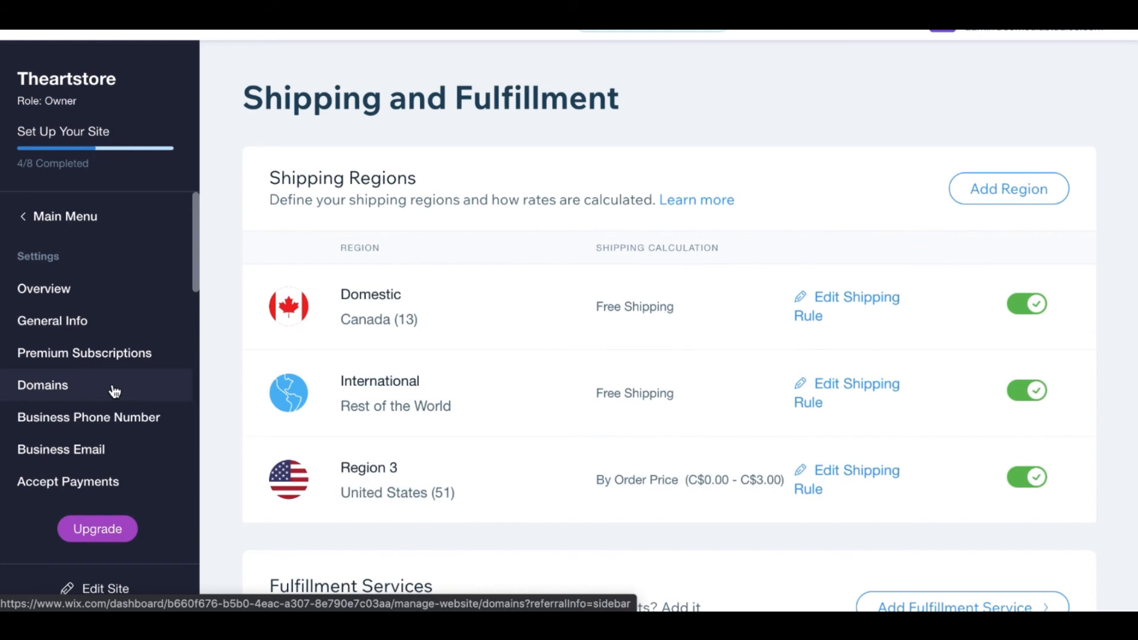
Step: Open the SEO settings and start the SEO Wiz from Get Found on Google
{"action": "scroll", "coordinate": [112, 388], "scroll_direction": "down", "scroll_amount": 5}
{"action": "scroll", "coordinate": [114, 390], "scroll_direction": "up", "scroll_amount": 8}
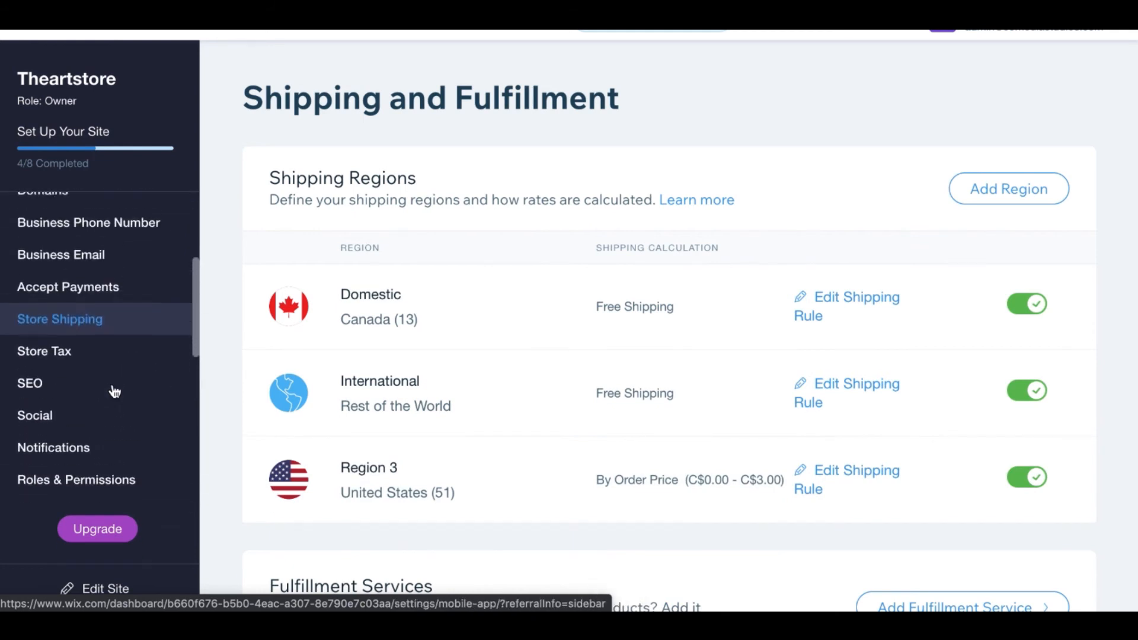
{"action": "scroll", "coordinate": [60, 388], "scroll_direction": "down", "scroll_amount": 1}
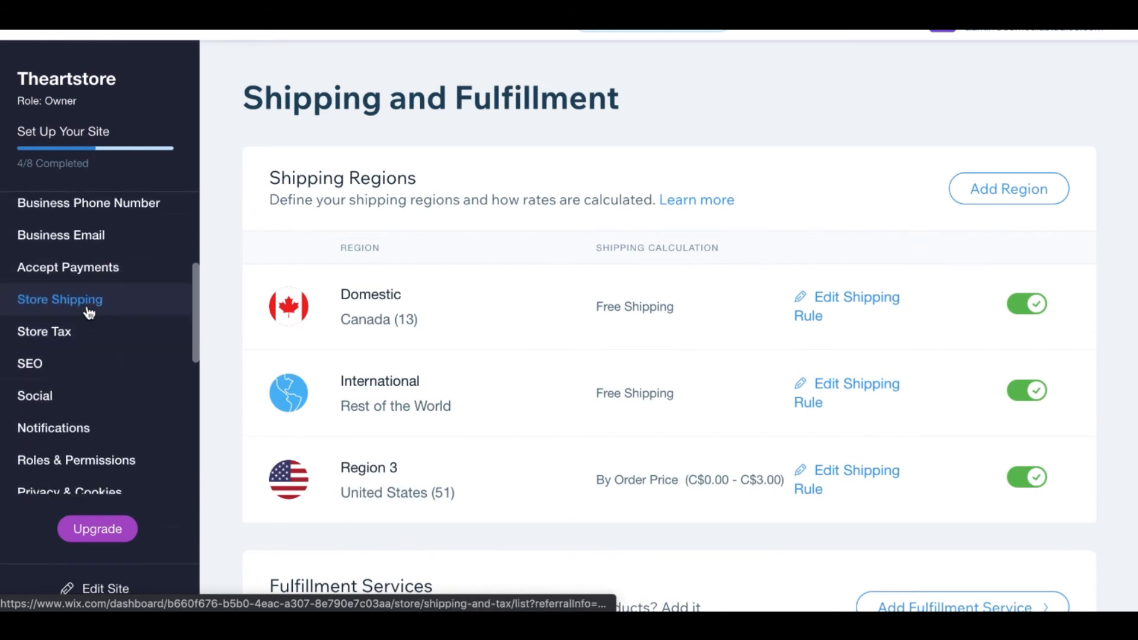
{"action": "left_click", "coordinate": [53, 365]}
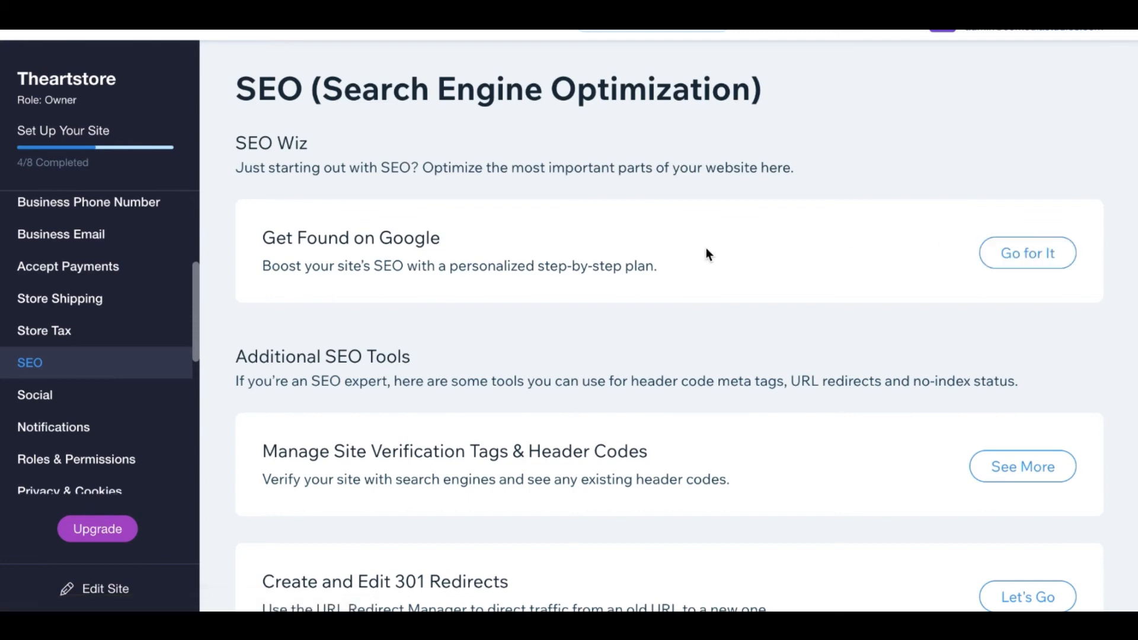
{"action": "scroll", "coordinate": [707, 253], "scroll_direction": "down", "scroll_amount": 1}
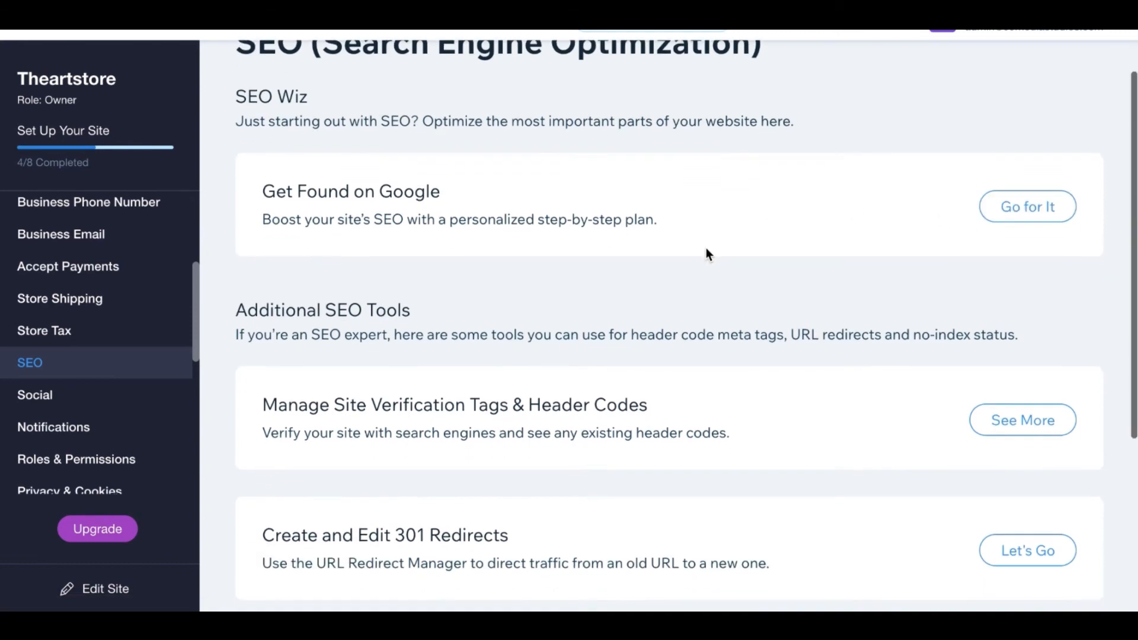
{"action": "left_click", "coordinate": [1020, 226]}
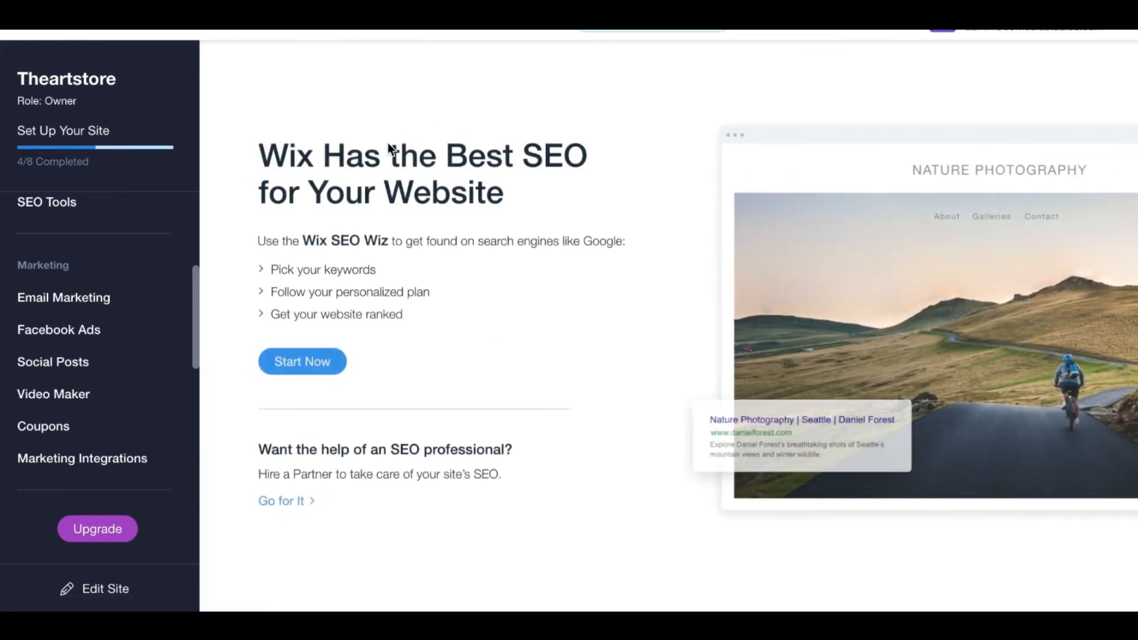
{"action": "left_click", "coordinate": [313, 361]}
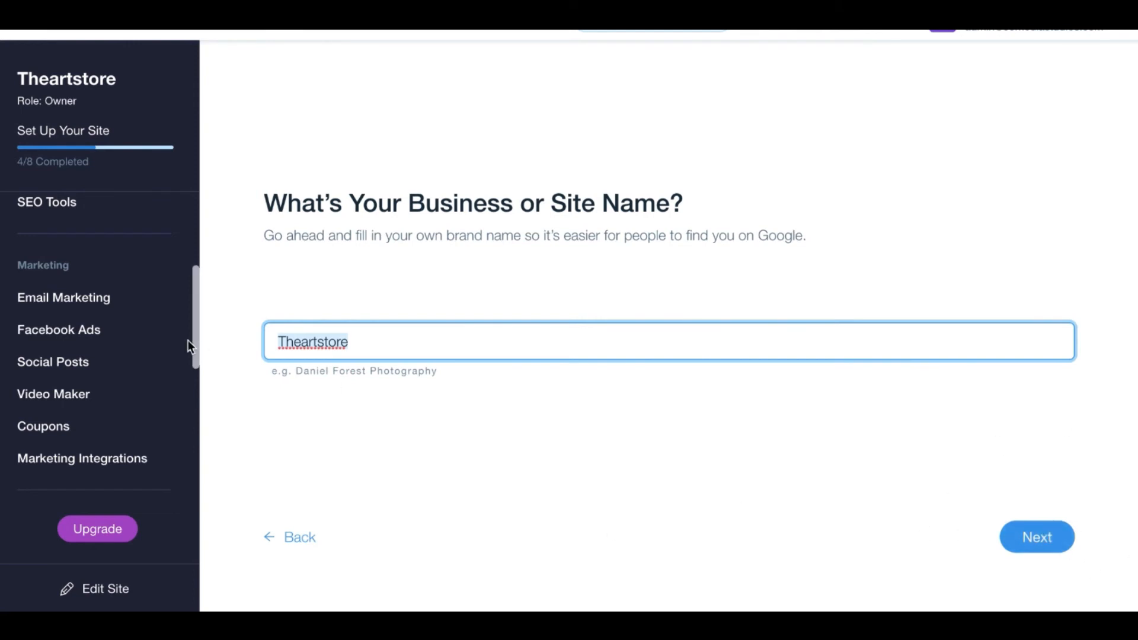
Step: Return to the main dashboard menu and view the Analytics & Reports and Finances options
{"action": "scroll", "coordinate": [148, 349], "scroll_direction": "up", "scroll_amount": 3}
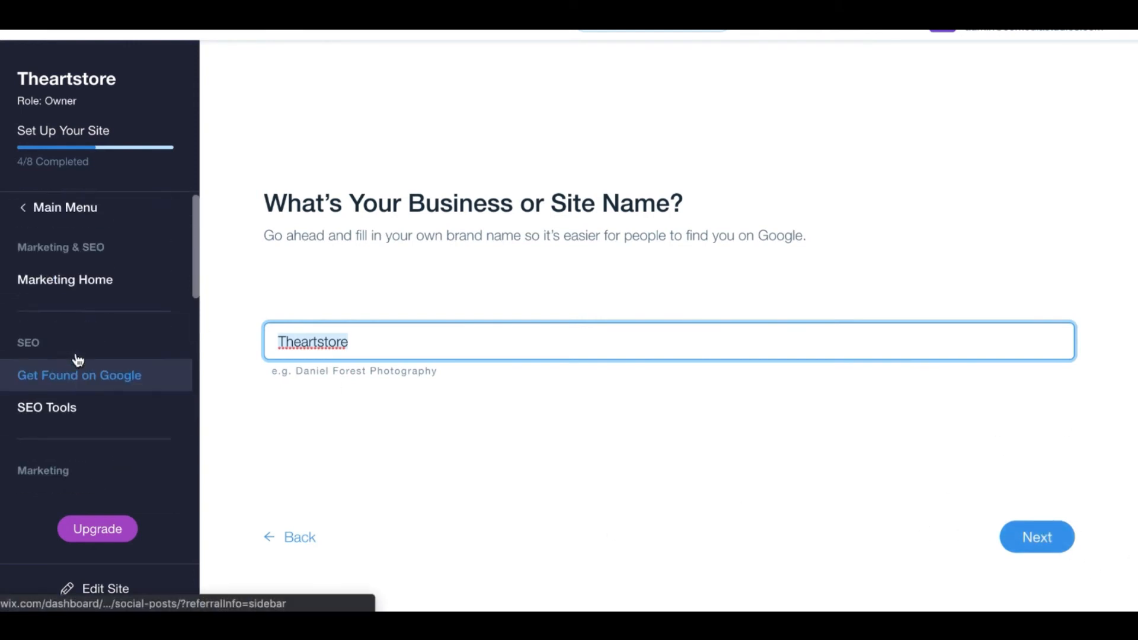
{"action": "left_click", "coordinate": [57, 217]}
{"action": "scroll", "coordinate": [107, 419], "scroll_direction": "down", "scroll_amount": 1}
{"action": "scroll", "coordinate": [110, 418], "scroll_direction": "down", "scroll_amount": 2}
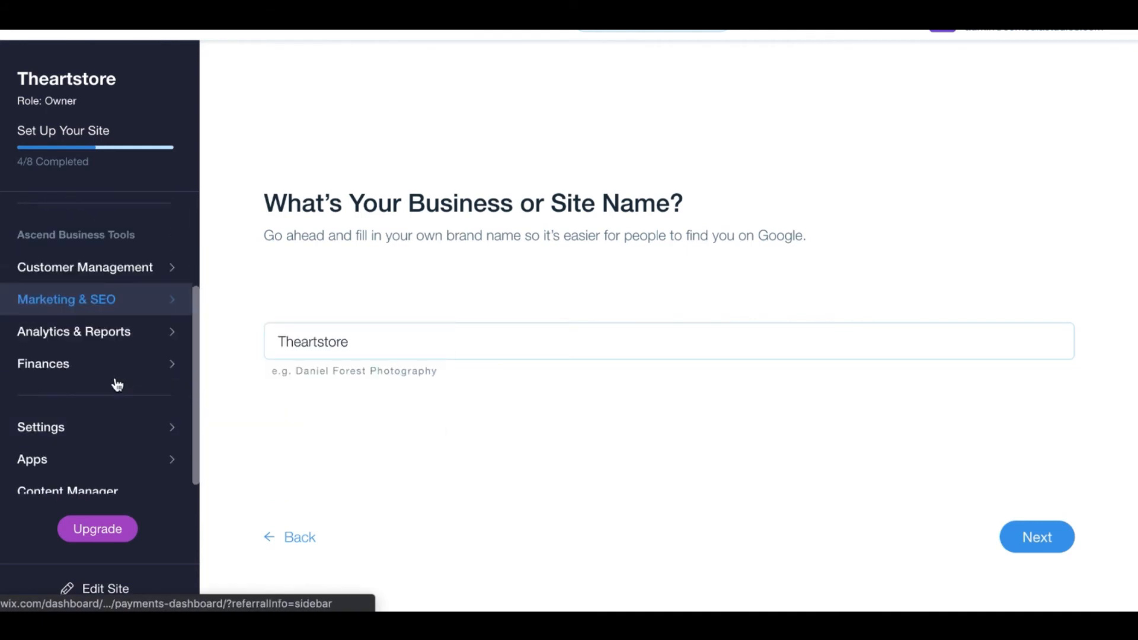
{"action": "mouse_move", "coordinate": [93, 336]}
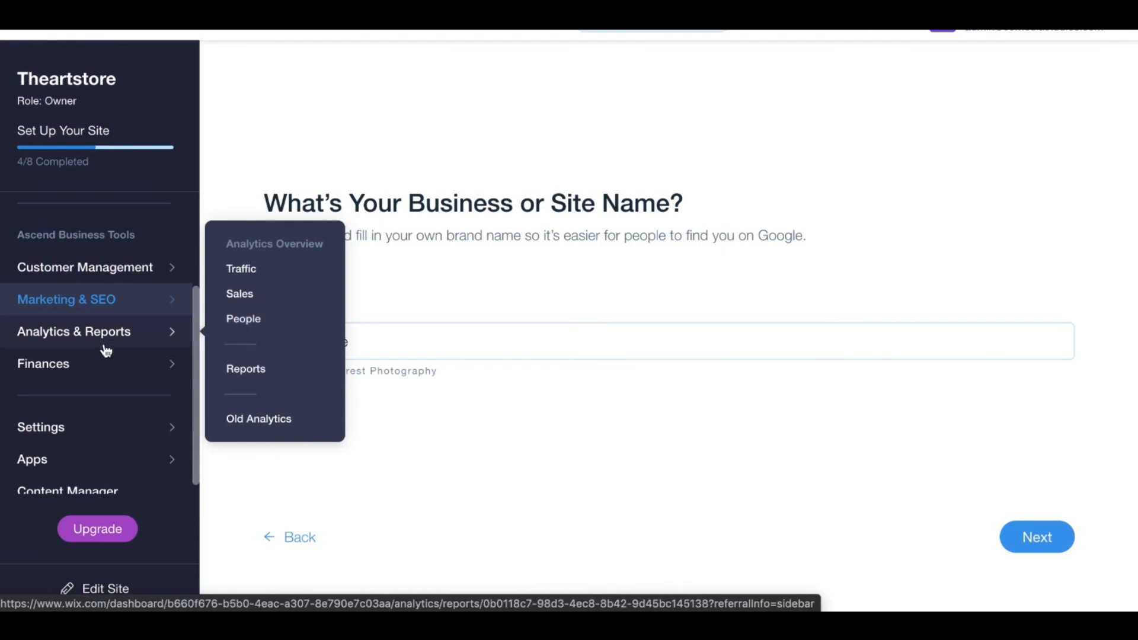
{"action": "mouse_move", "coordinate": [93, 370]}
{"action": "scroll", "coordinate": [98, 366], "scroll_direction": "down", "scroll_amount": 1}
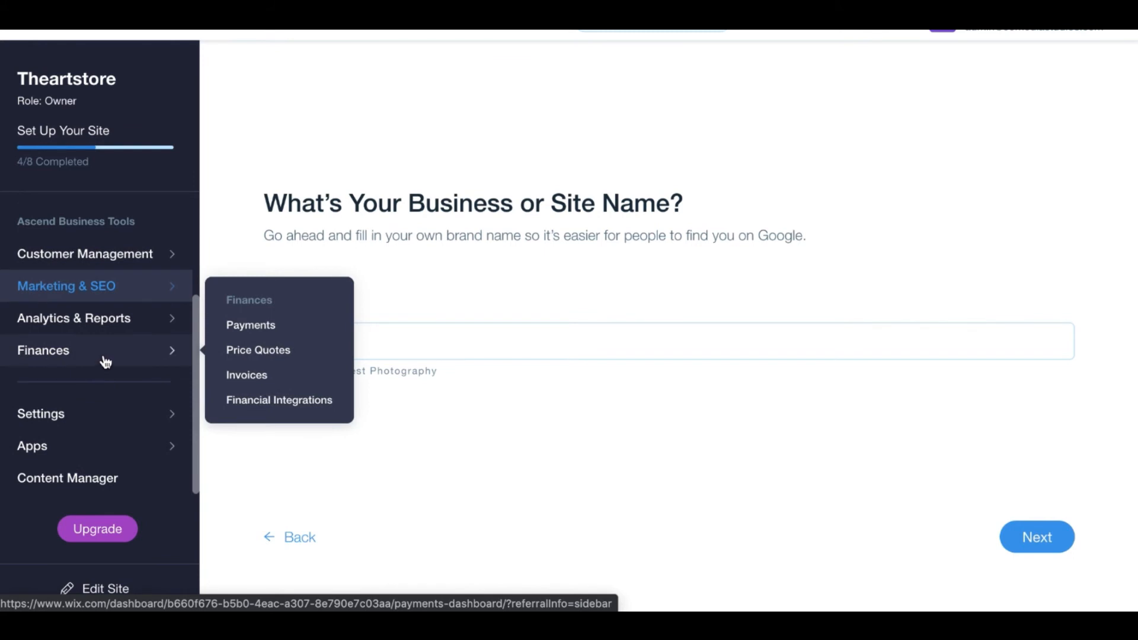
Step: Go back to the site settings and open the Social Share page
{"action": "left_click", "coordinate": [97, 414]}
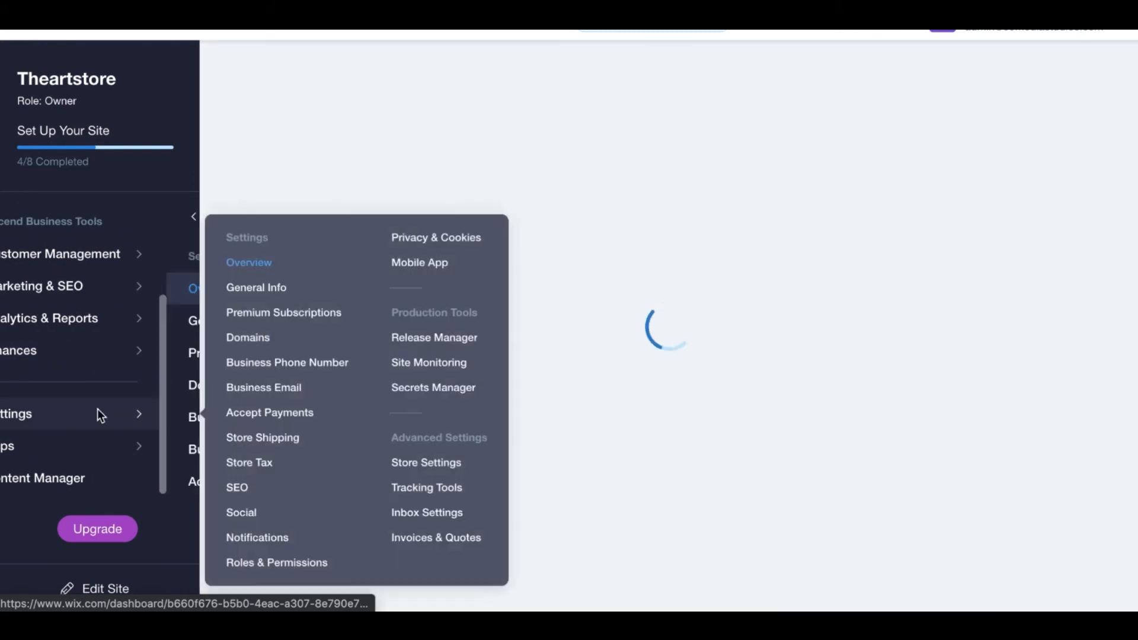
{"action": "scroll", "coordinate": [98, 415], "scroll_direction": "down", "scroll_amount": 5}
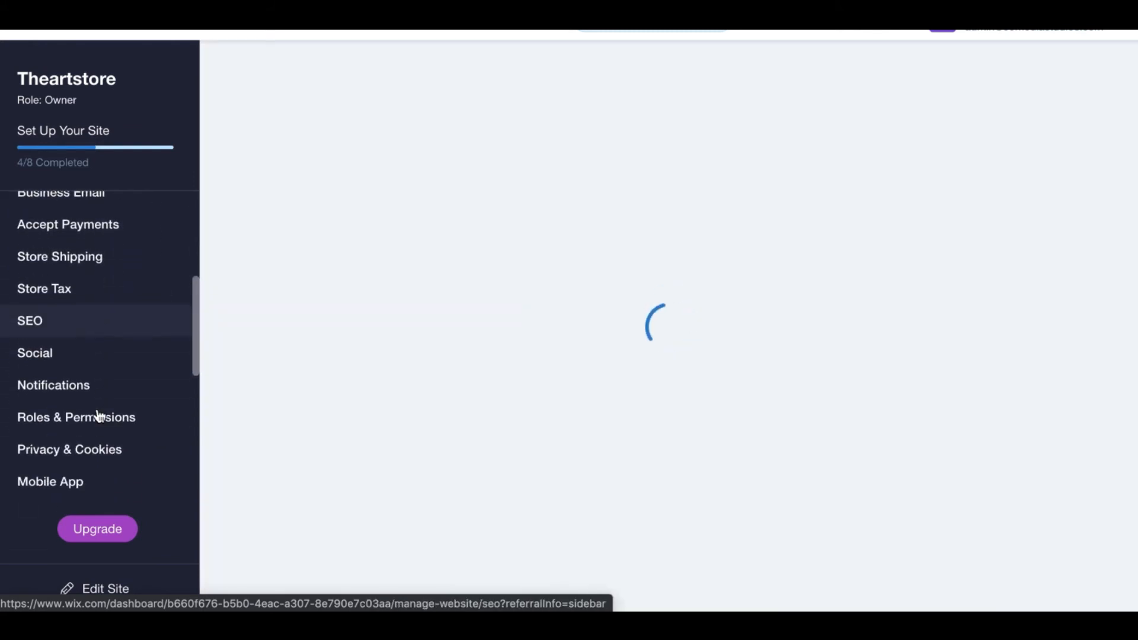
{"action": "left_click", "coordinate": [54, 360]}
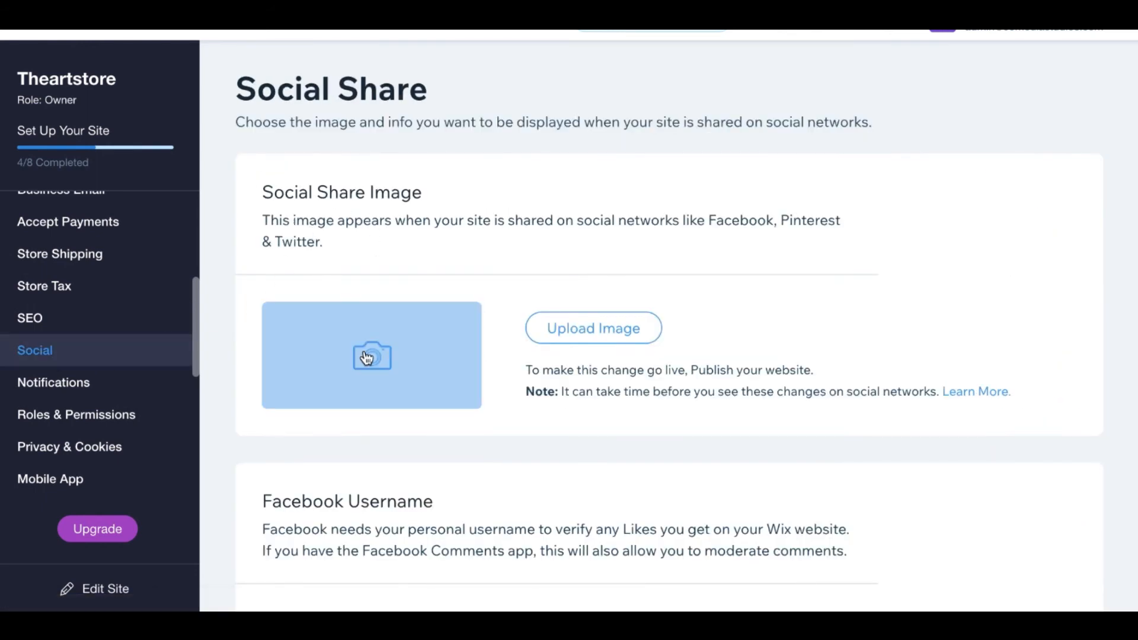
Step: Check the Facebook Username section of the social settings, then open Notifications and review its site, desktop and channel options
{"action": "scroll", "coordinate": [367, 357], "scroll_direction": "down", "scroll_amount": 3}
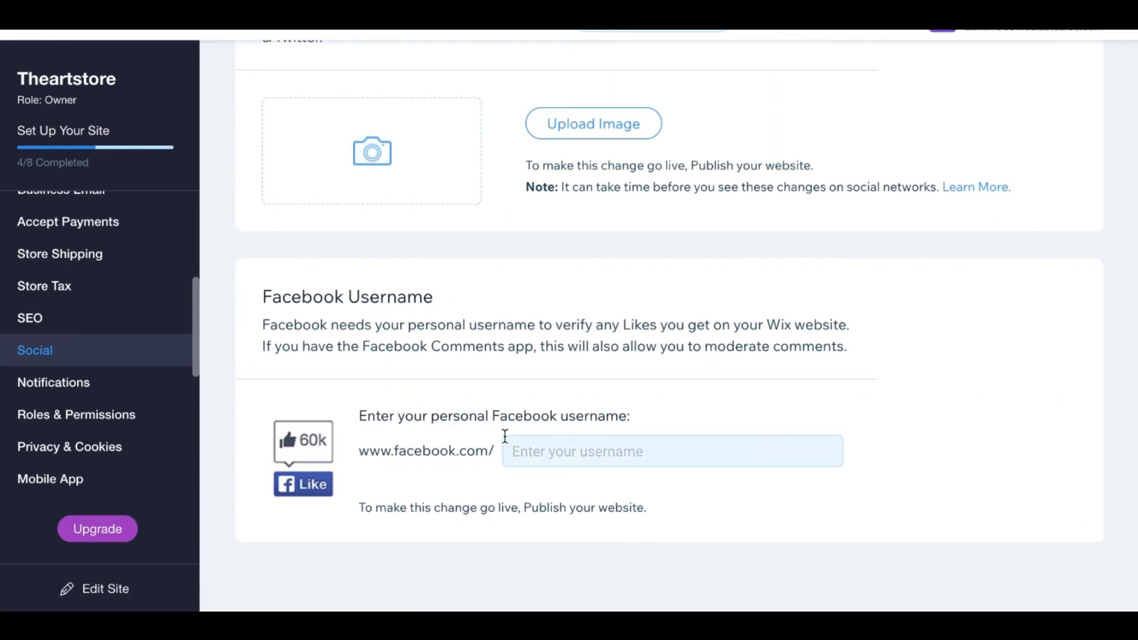
{"action": "left_click", "coordinate": [80, 385]}
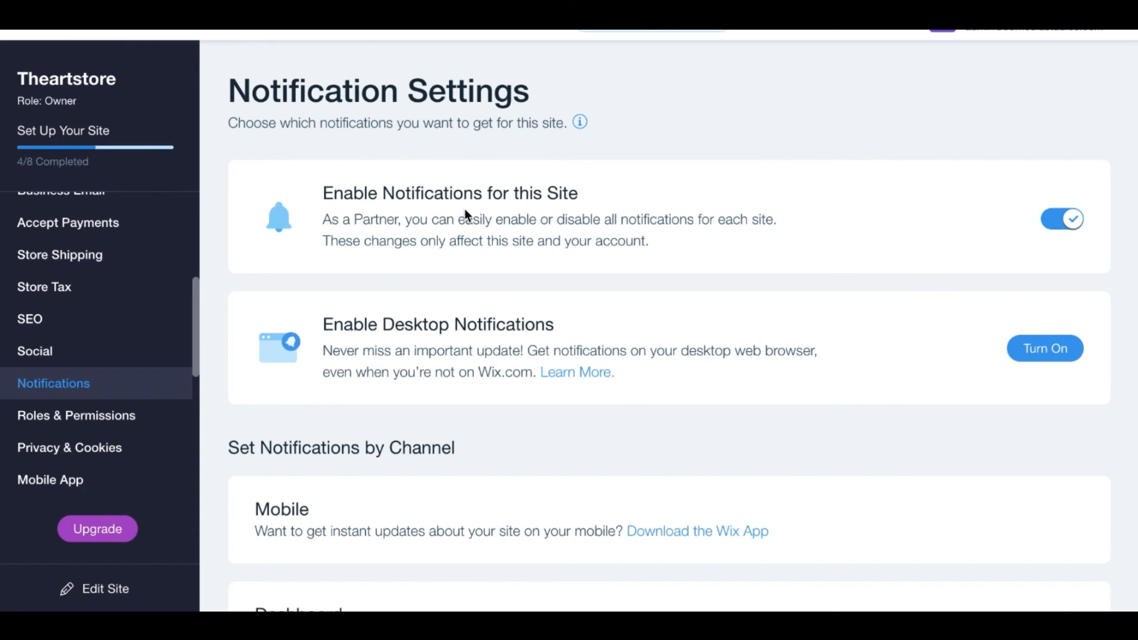
{"action": "scroll", "coordinate": [728, 363], "scroll_direction": "down", "scroll_amount": 1}
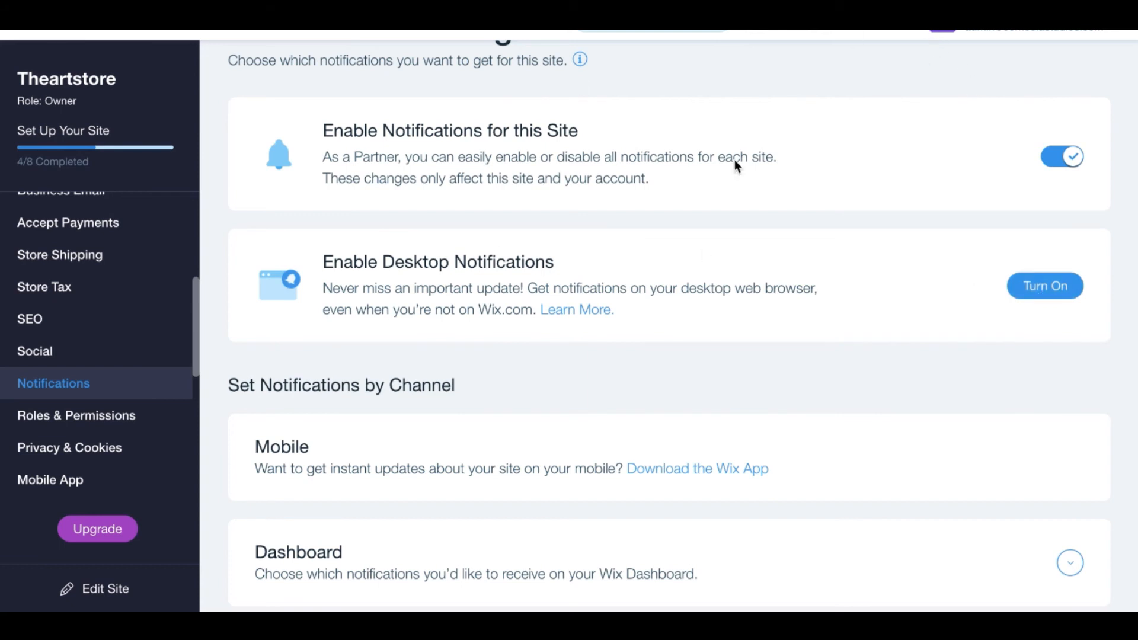
{"action": "scroll", "coordinate": [445, 380], "scroll_direction": "down", "scroll_amount": 2}
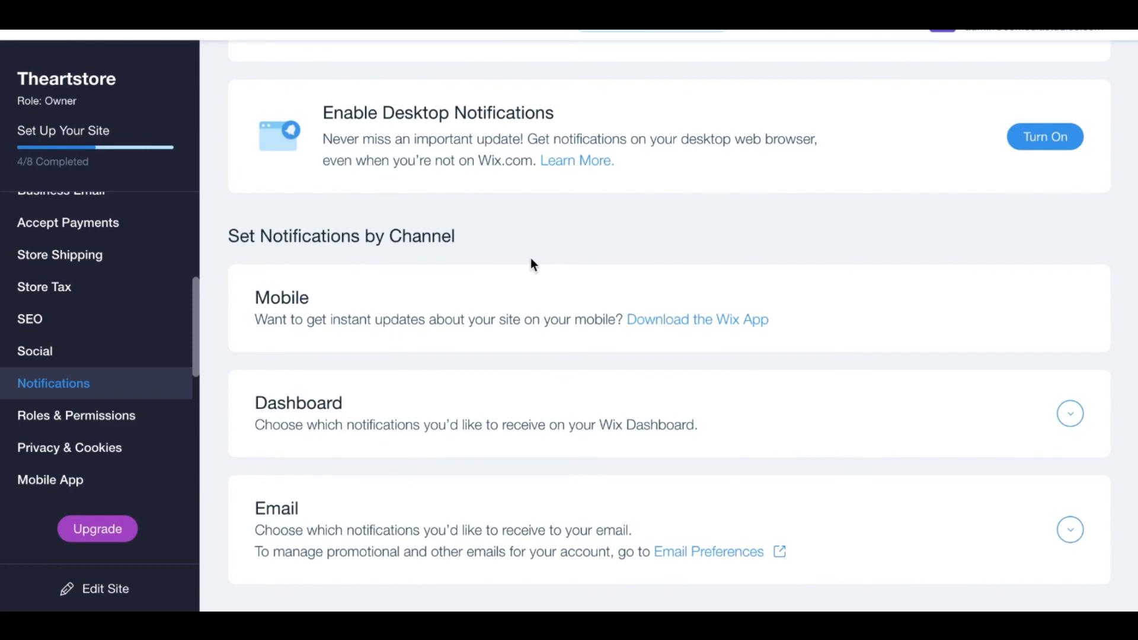
{"action": "scroll", "coordinate": [539, 337], "scroll_direction": "up", "scroll_amount": 3}
{"action": "scroll", "coordinate": [391, 406], "scroll_direction": "down", "scroll_amount": 3}
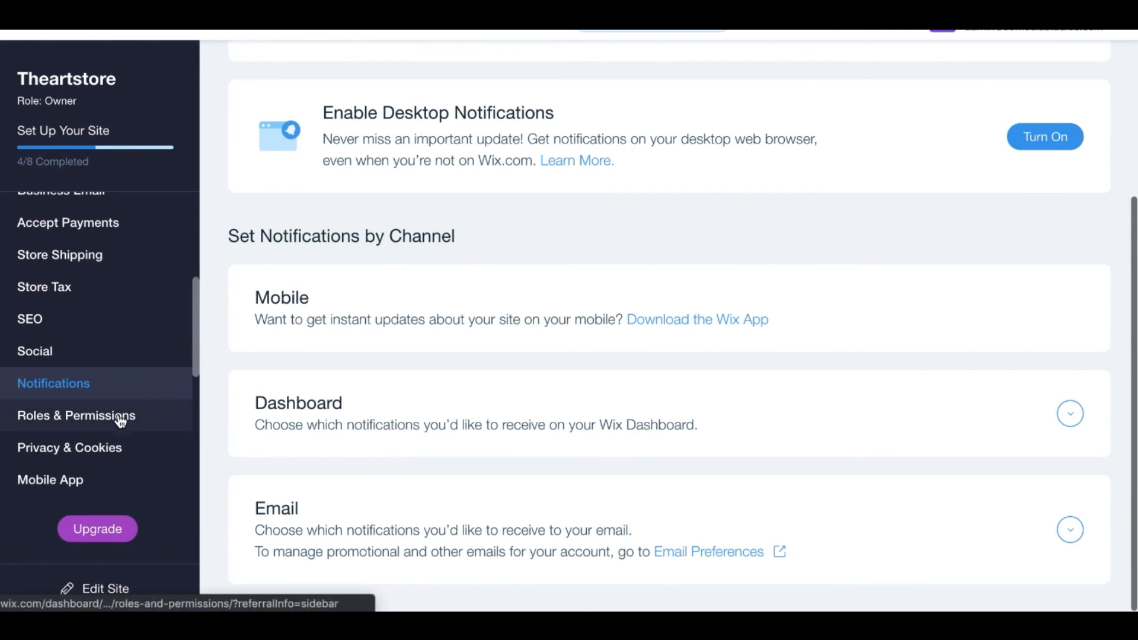
Step: Open Roles & Permissions, review the roles offered when inviting people to the site, and cancel the invitation
{"action": "left_click", "coordinate": [88, 426]}
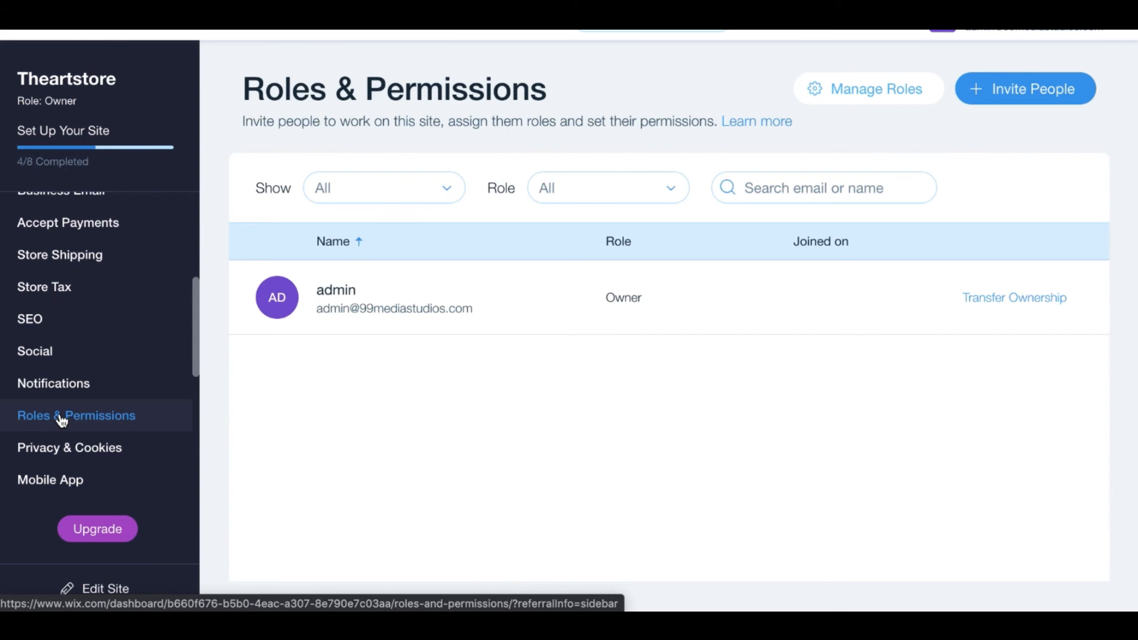
{"action": "left_click", "coordinate": [961, 84]}
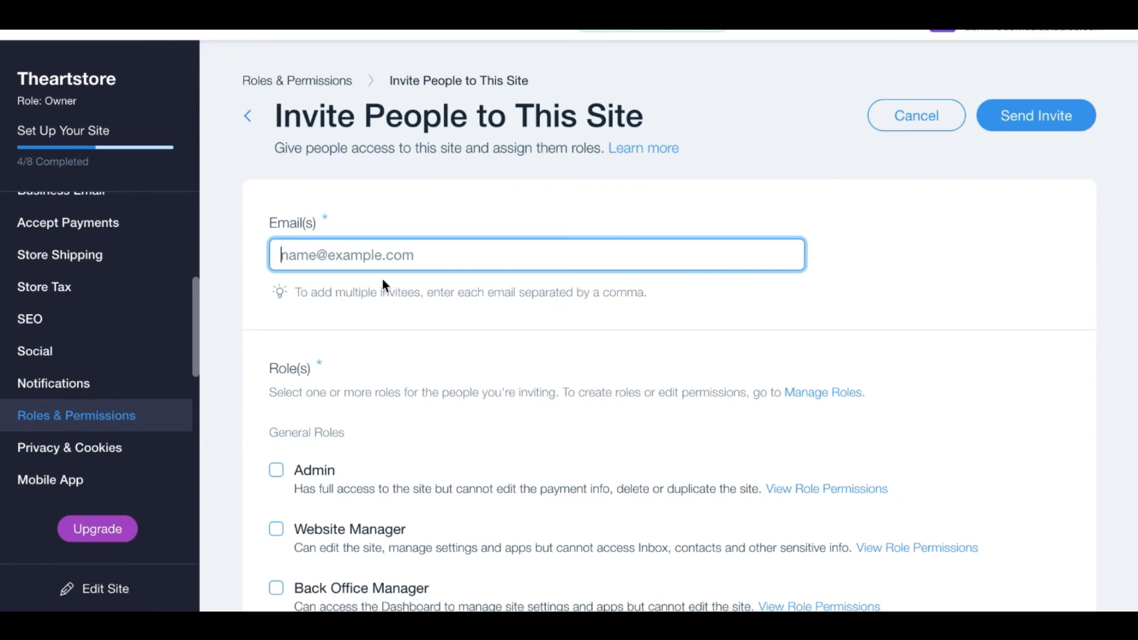
{"action": "scroll", "coordinate": [382, 285], "scroll_direction": "down", "scroll_amount": 10}
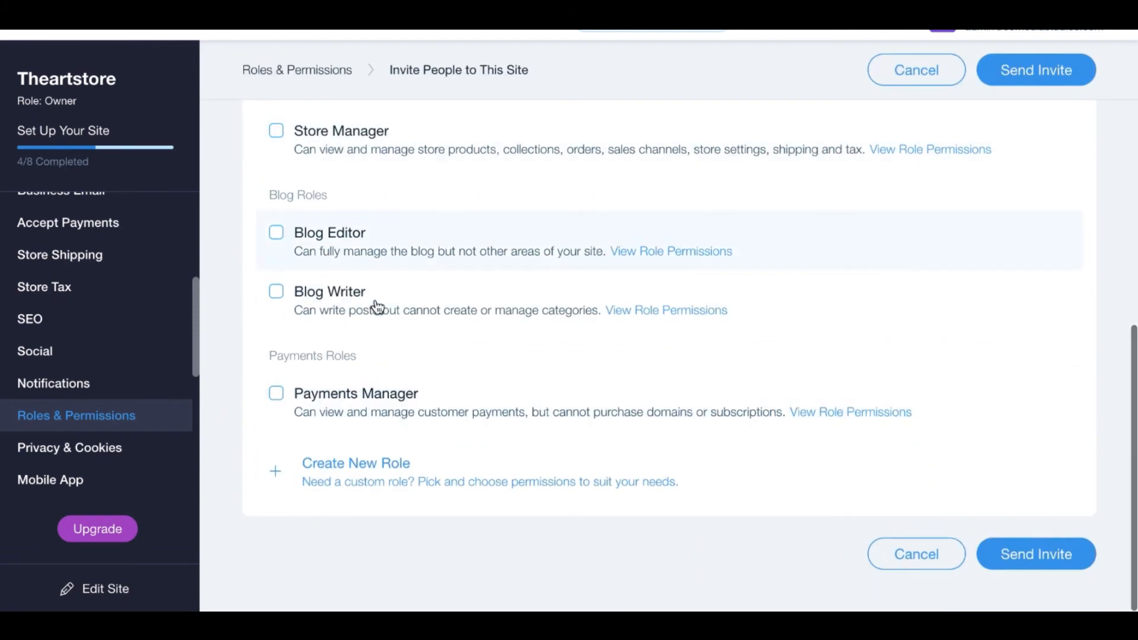
{"action": "scroll", "coordinate": [378, 251], "scroll_direction": "up", "scroll_amount": 2}
{"action": "scroll", "coordinate": [363, 330], "scroll_direction": "up", "scroll_amount": 5}
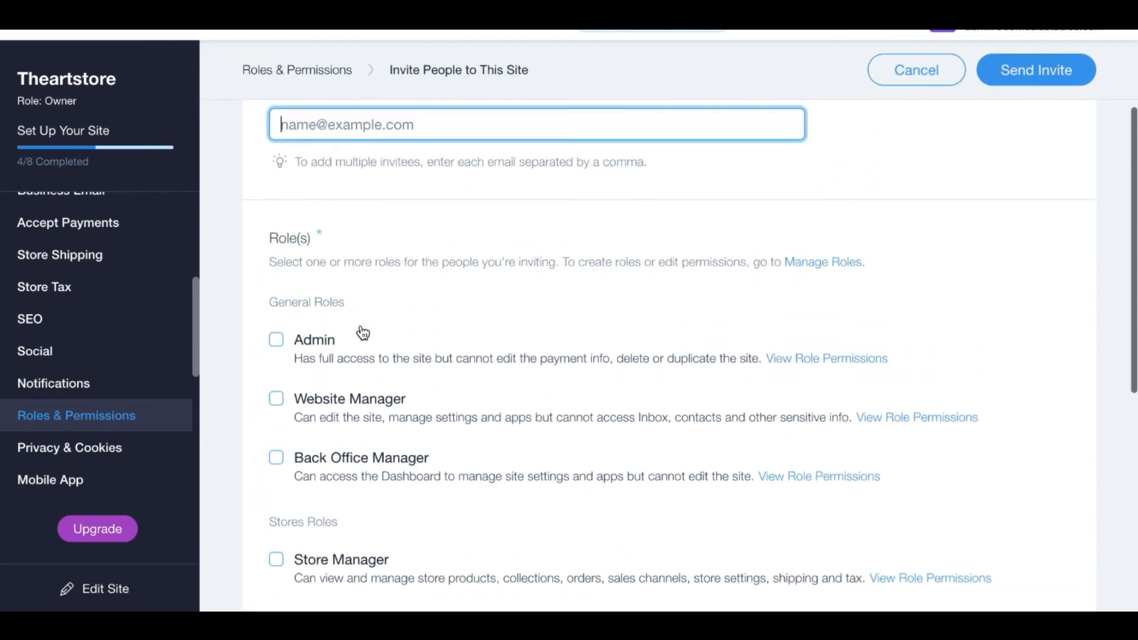
{"action": "scroll", "coordinate": [386, 356], "scroll_direction": "down", "scroll_amount": 6}
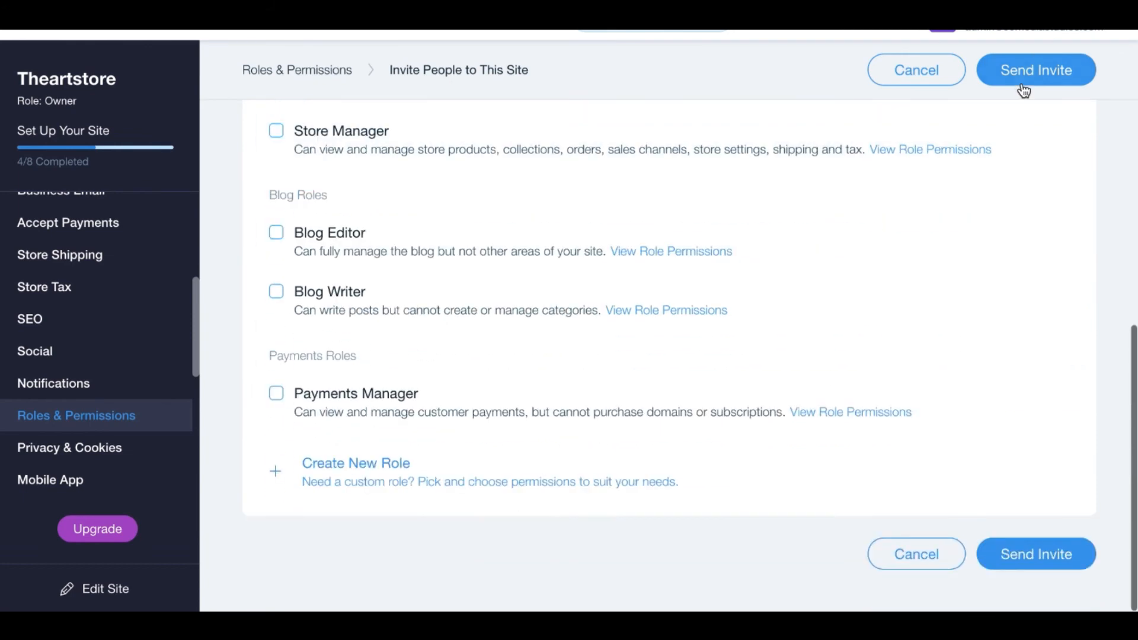
{"action": "left_click", "coordinate": [932, 553]}
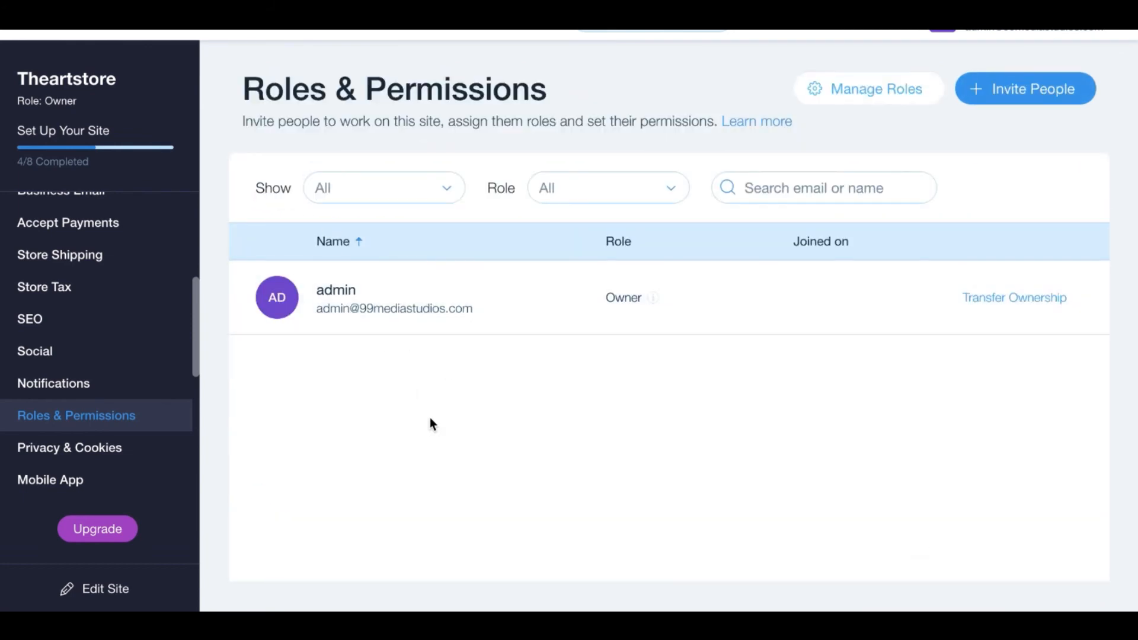
Step: Open Privacy & Cookies and review the tools for cookie consent, privacy policy and the 'Do Not Sell Data' link
{"action": "left_click", "coordinate": [102, 440]}
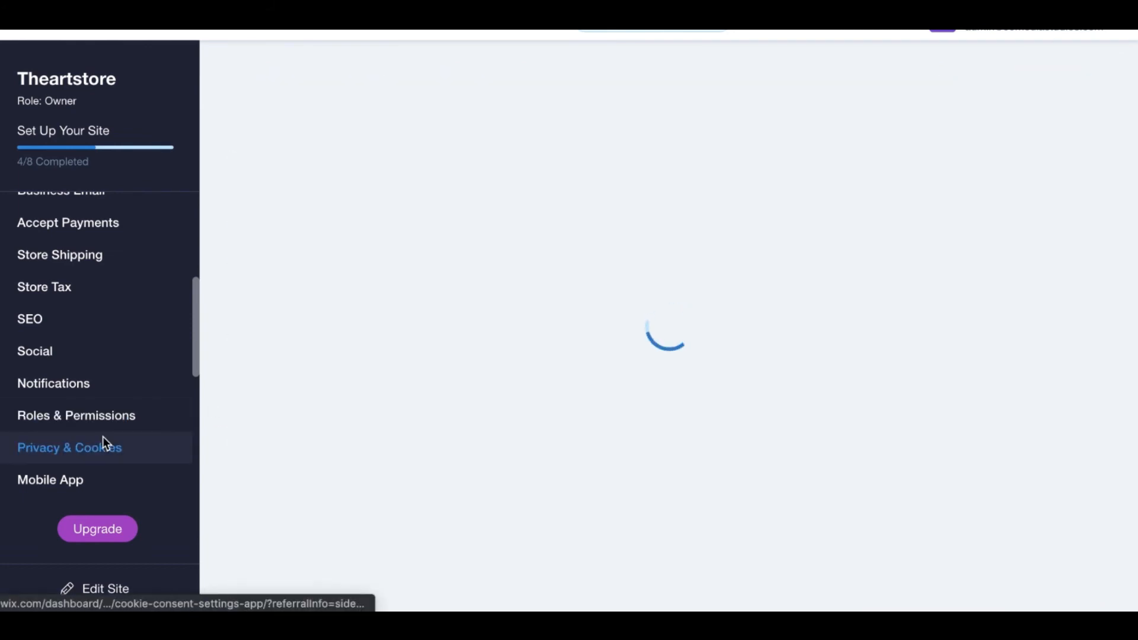
{"action": "scroll", "coordinate": [344, 329], "scroll_direction": "down", "scroll_amount": 2}
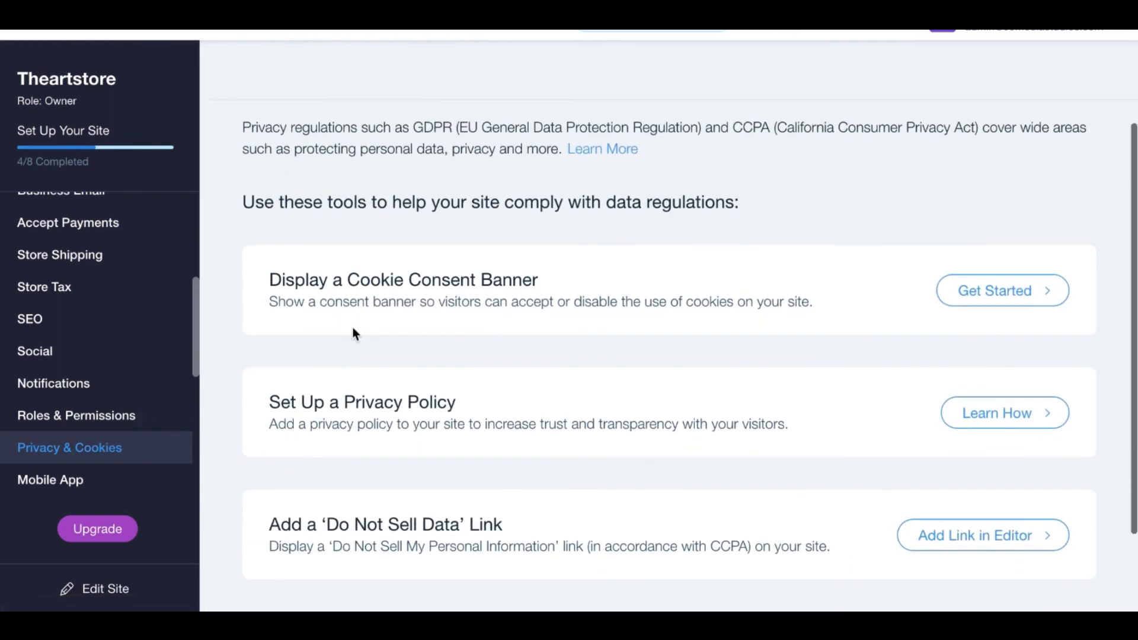
{"action": "scroll", "coordinate": [354, 332], "scroll_direction": "down", "scroll_amount": 2}
{"action": "scroll", "coordinate": [354, 332], "scroll_direction": "up", "scroll_amount": 4}
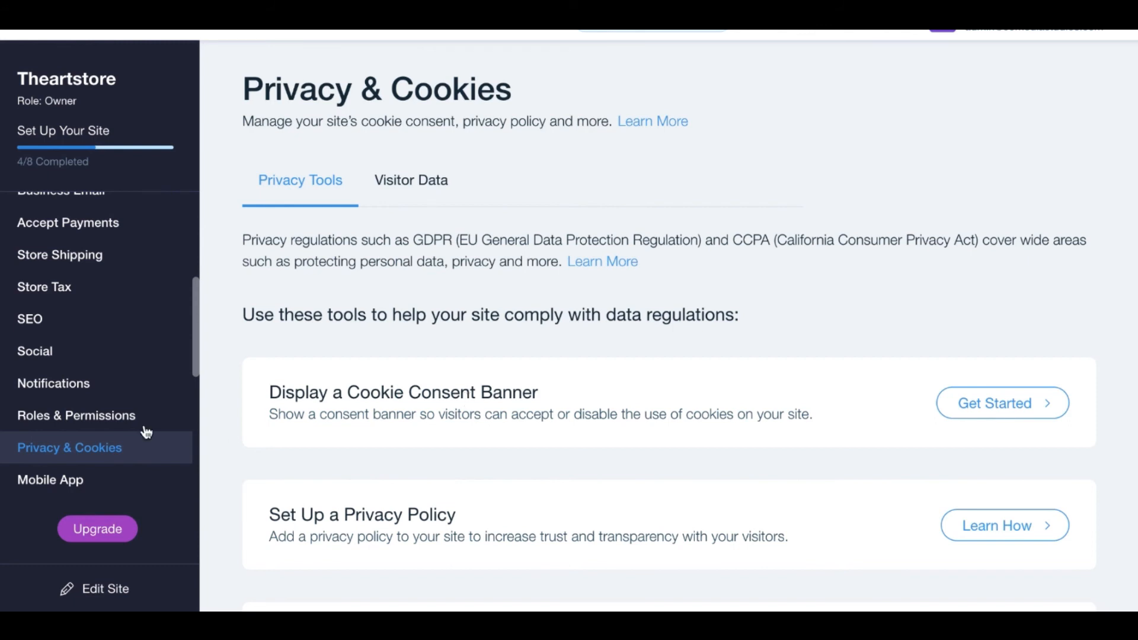
Step: Open the Mobile App page, expand Download the Wix Mobile App and look through the setup steps
{"action": "scroll", "coordinate": [101, 409], "scroll_direction": "down", "scroll_amount": 2}
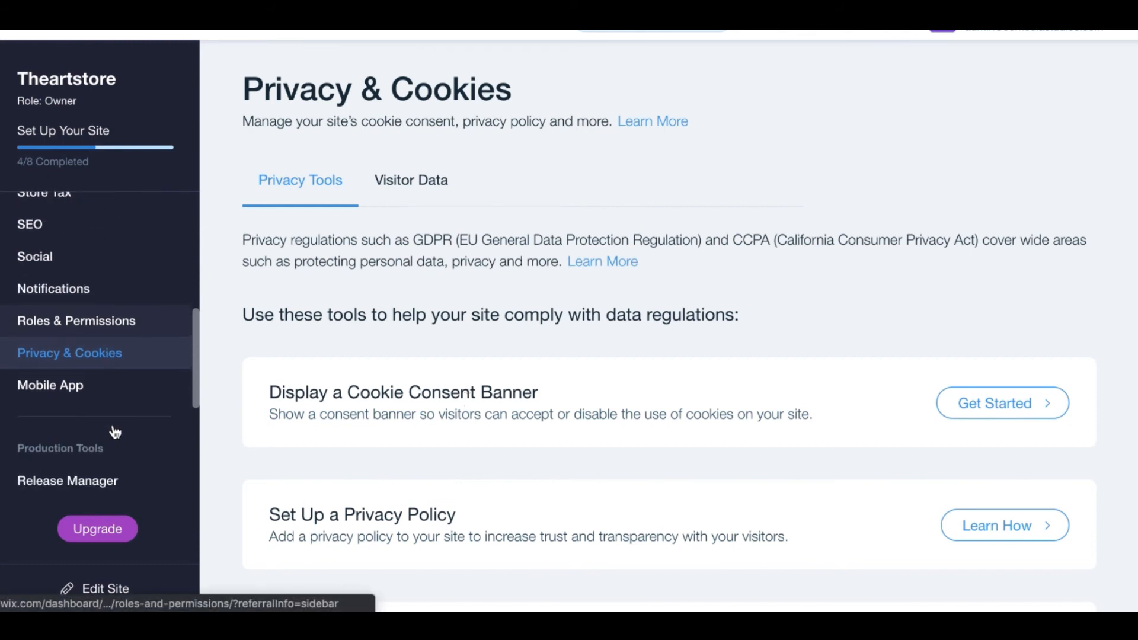
{"action": "left_click", "coordinate": [76, 396]}
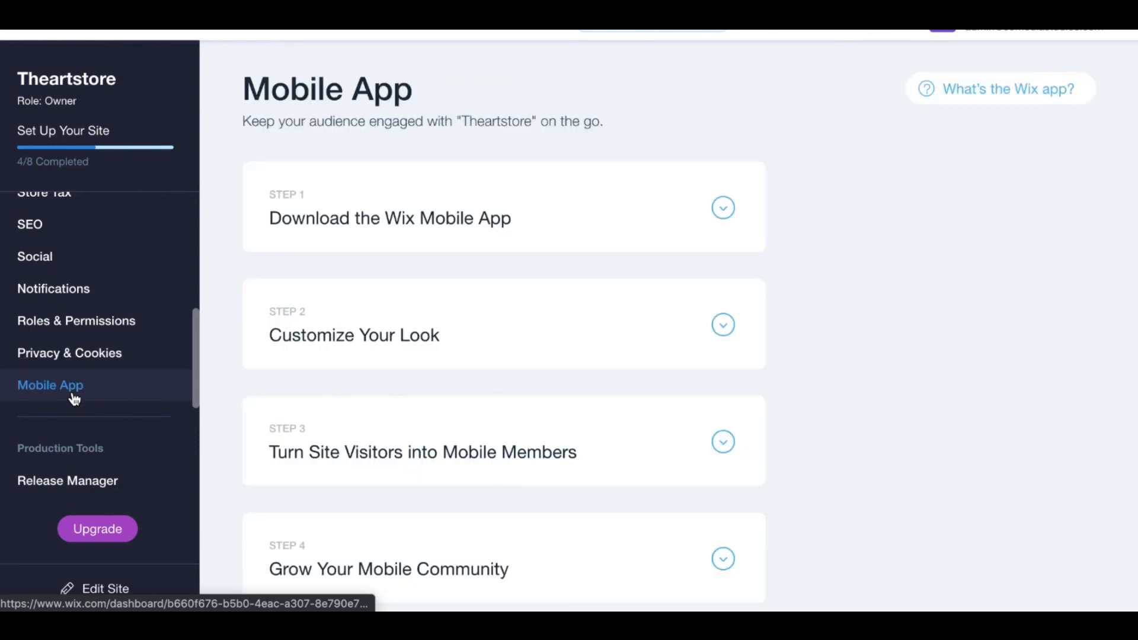
{"action": "left_click", "coordinate": [364, 171]}
{"action": "scroll", "coordinate": [365, 342], "scroll_direction": "down", "scroll_amount": 5}
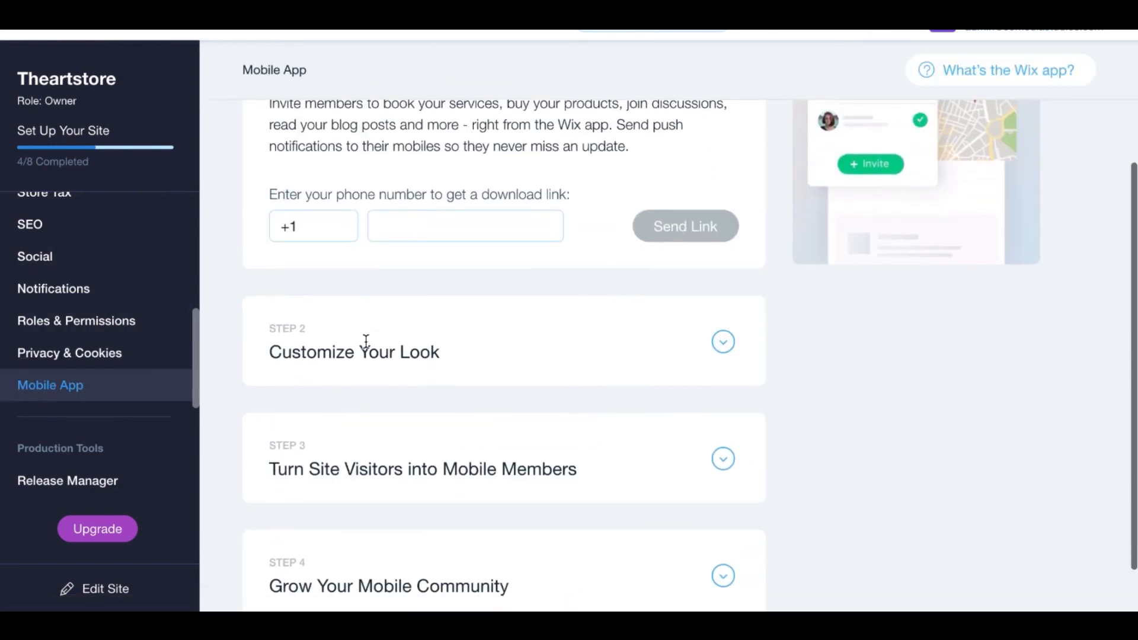
Step: Open Store Settings under the advanced settings and view the Orders and Store Policies sections
{"action": "scroll", "coordinate": [121, 389], "scroll_direction": "down", "scroll_amount": 3}
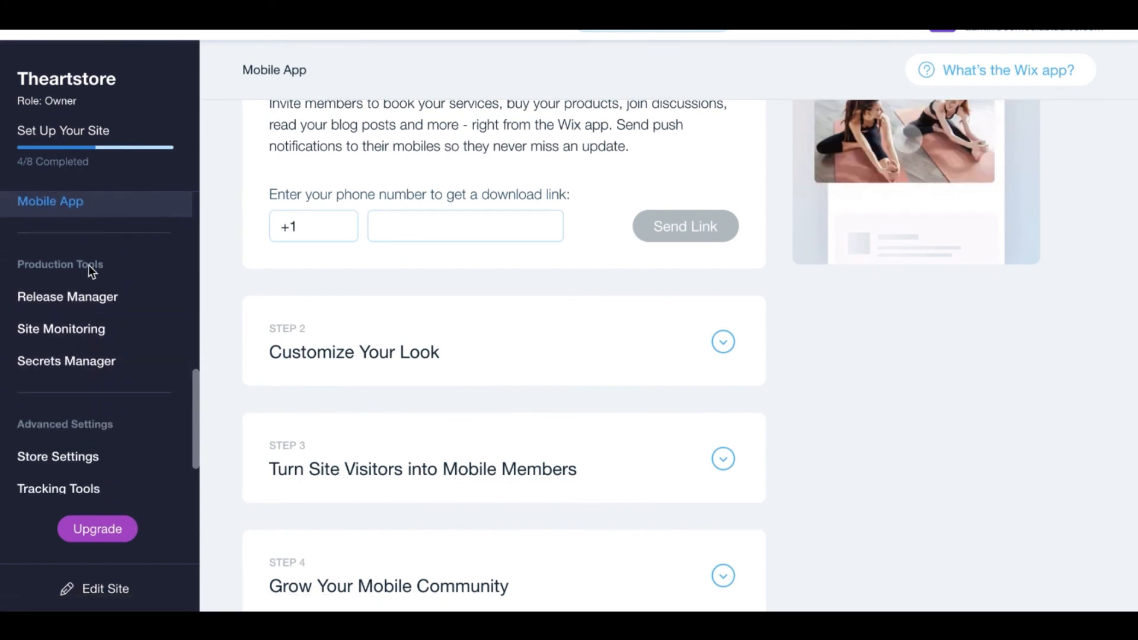
{"action": "scroll", "coordinate": [107, 308], "scroll_direction": "down", "scroll_amount": 1}
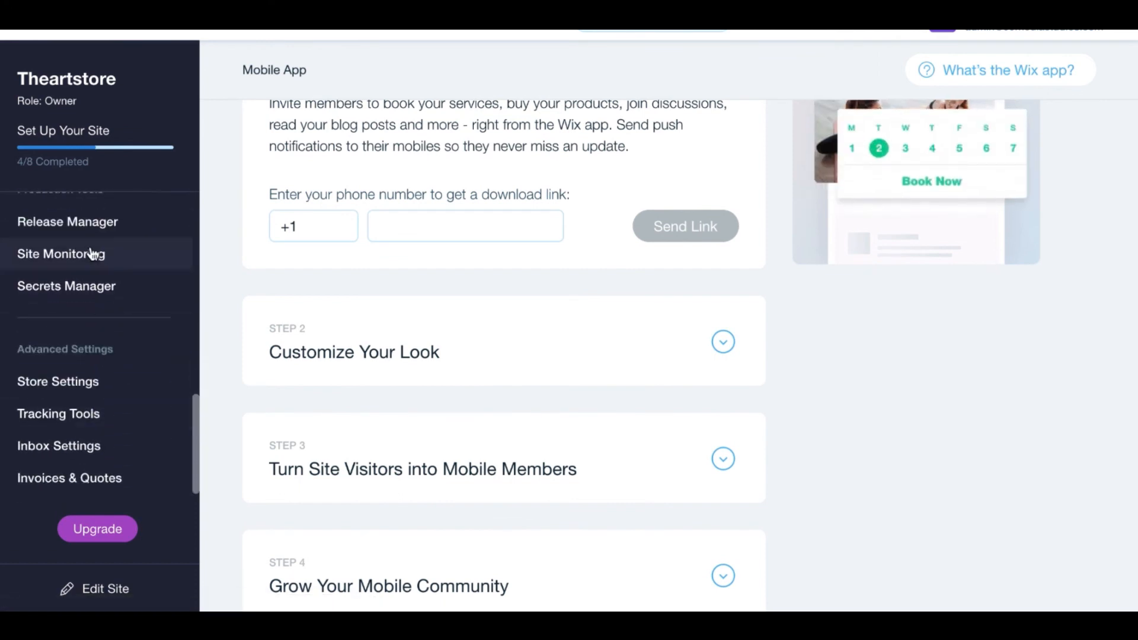
{"action": "left_click", "coordinate": [86, 382]}
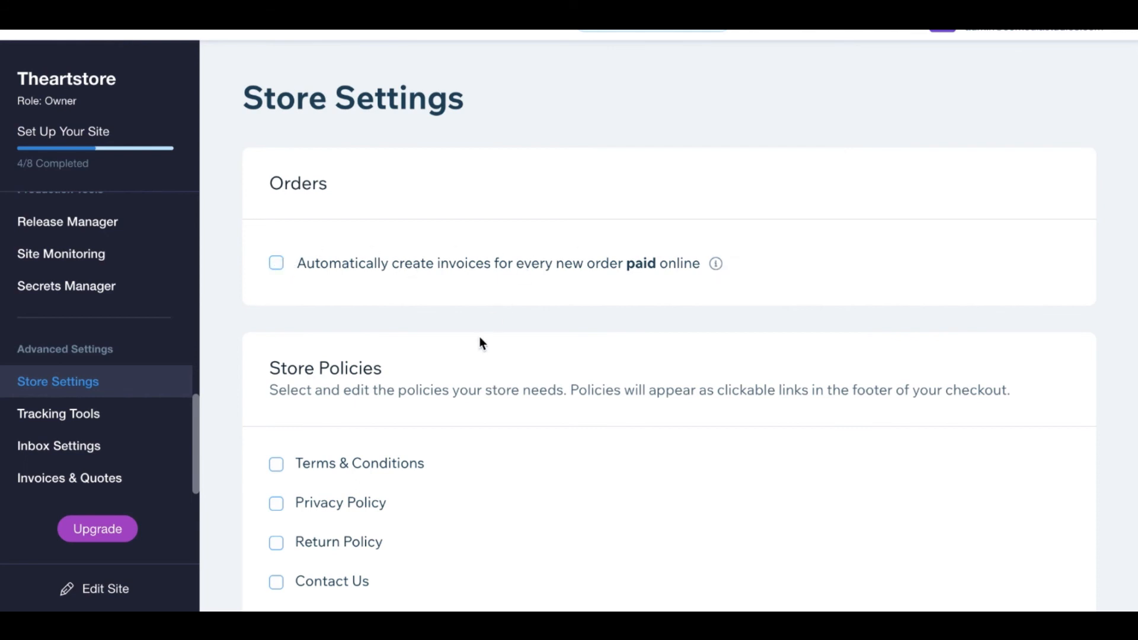
{"action": "scroll", "coordinate": [414, 324], "scroll_direction": "down", "scroll_amount": 3}
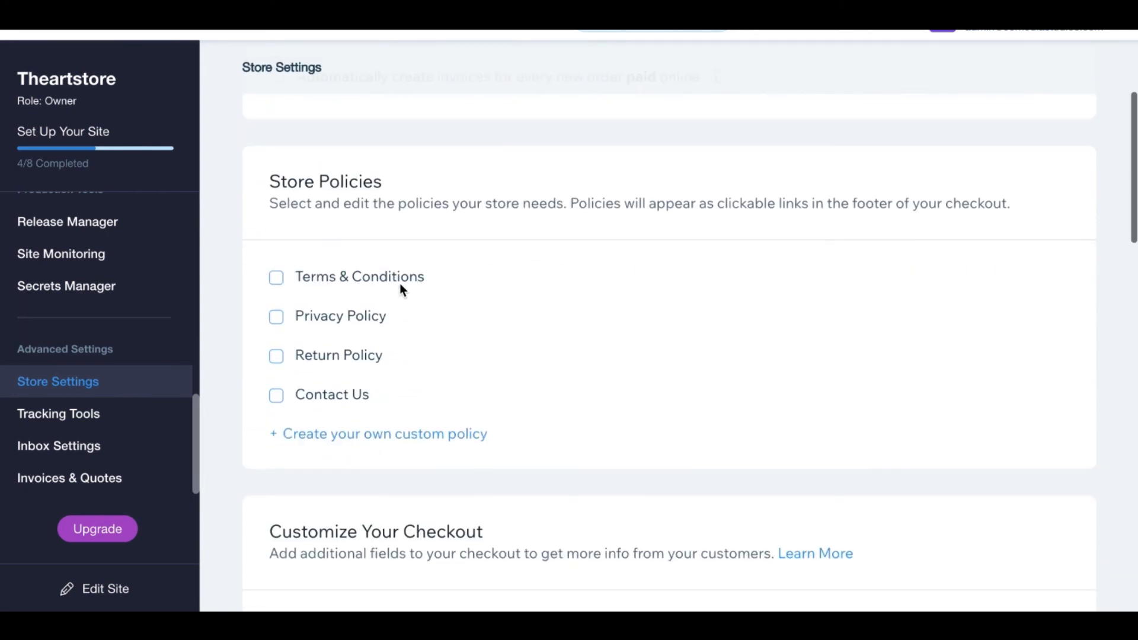
Step: Try out the Terms & Conditions and Privacy Policy options in Store Policies, leaving both unselected
{"action": "left_click", "coordinate": [399, 283]}
{"action": "left_click", "coordinate": [321, 397]}
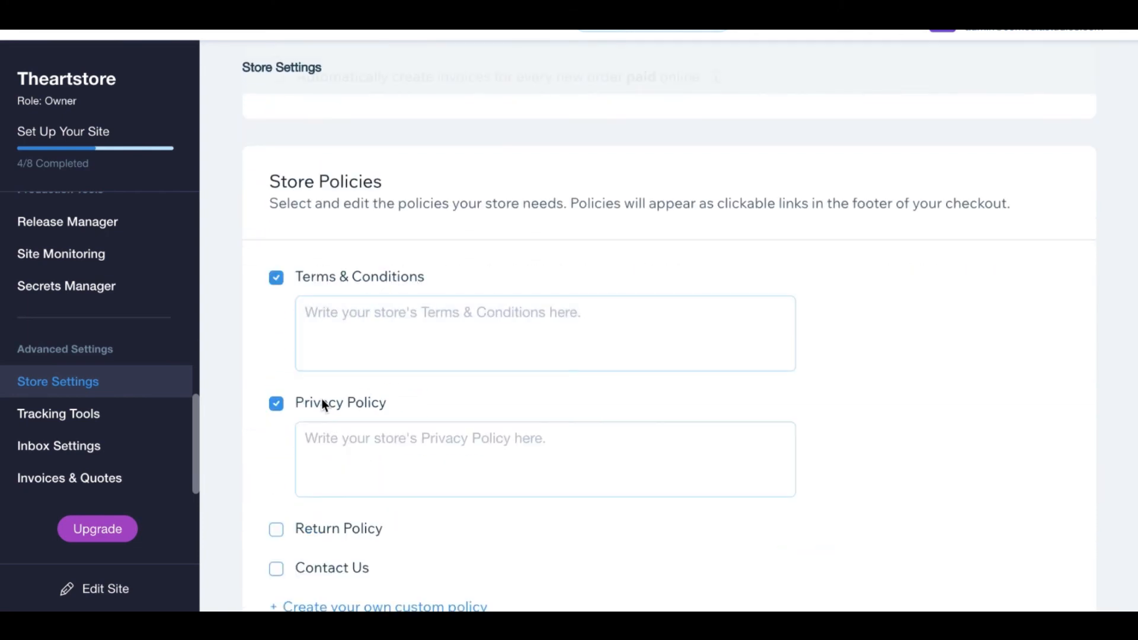
{"action": "left_click", "coordinate": [322, 399]}
{"action": "left_click", "coordinate": [327, 277]}
{"action": "left_click", "coordinate": [327, 276]}
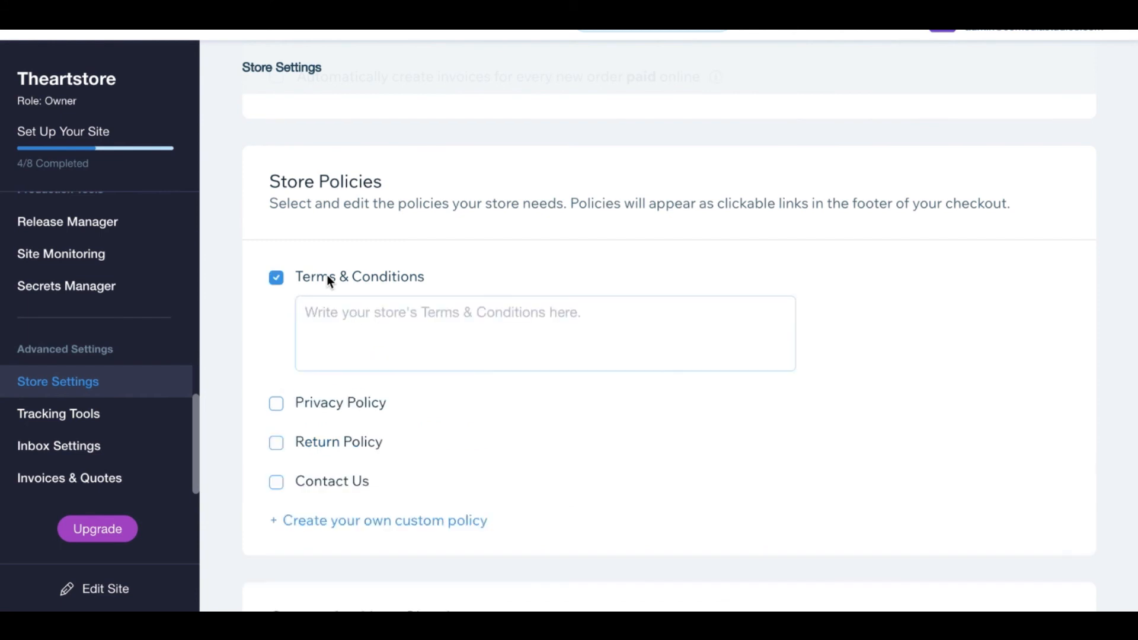
{"action": "left_click", "coordinate": [338, 397]}
{"action": "left_click", "coordinate": [338, 397]}
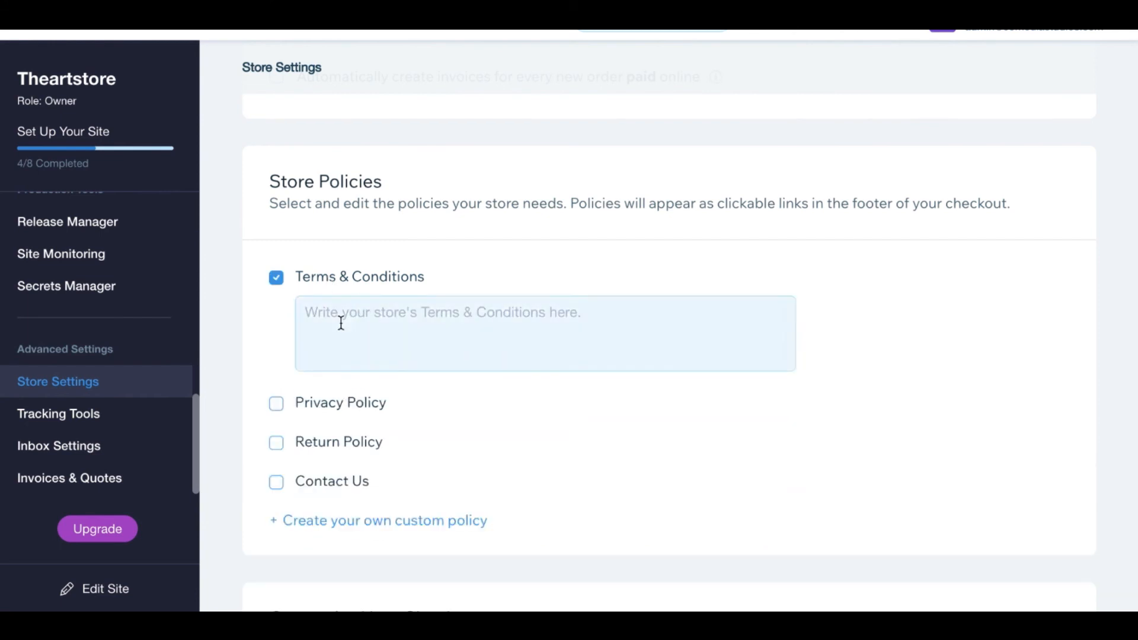
{"action": "left_click", "coordinate": [351, 277]}
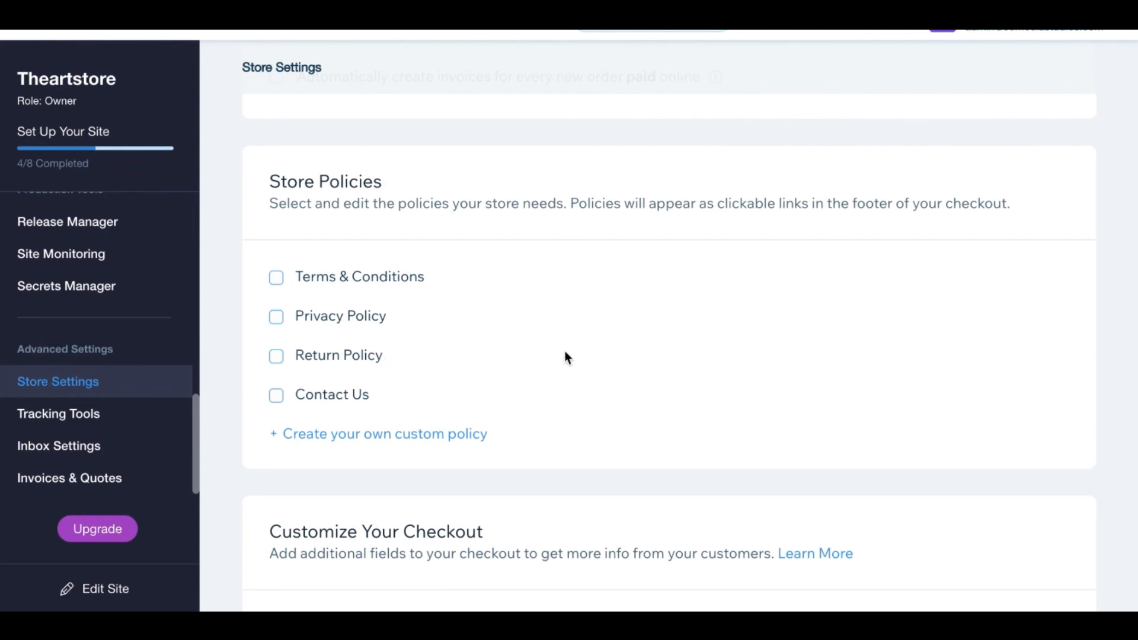
Step: Review the optional fields and email subscription option under Customize Your Checkout
{"action": "scroll", "coordinate": [394, 326], "scroll_direction": "down", "scroll_amount": 5}
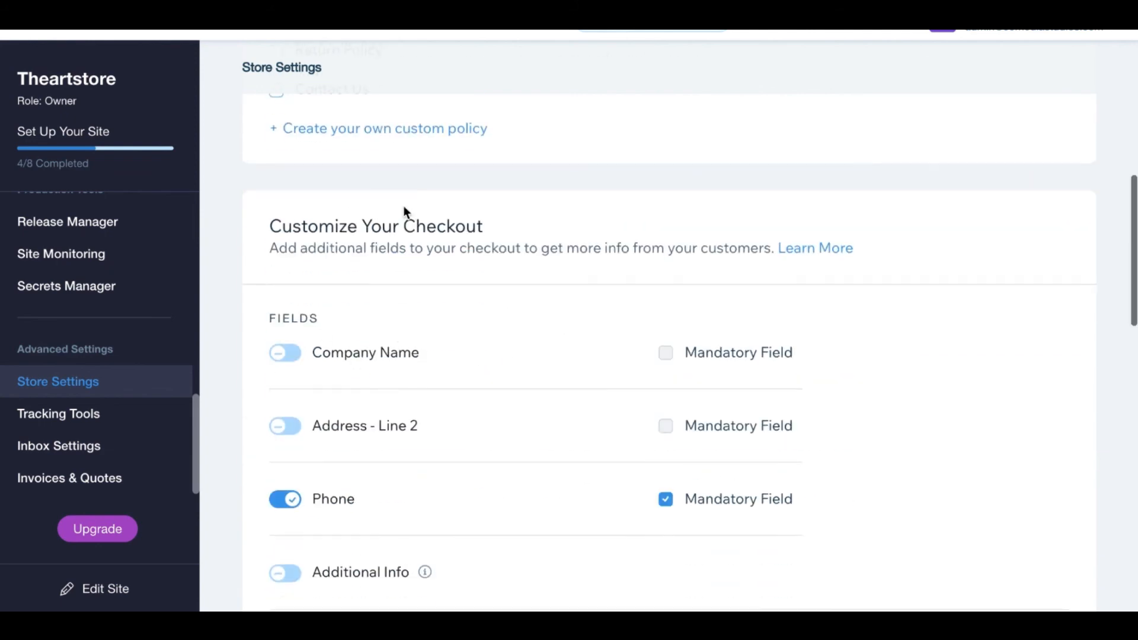
{"action": "scroll", "coordinate": [402, 223], "scroll_direction": "up", "scroll_amount": 4}
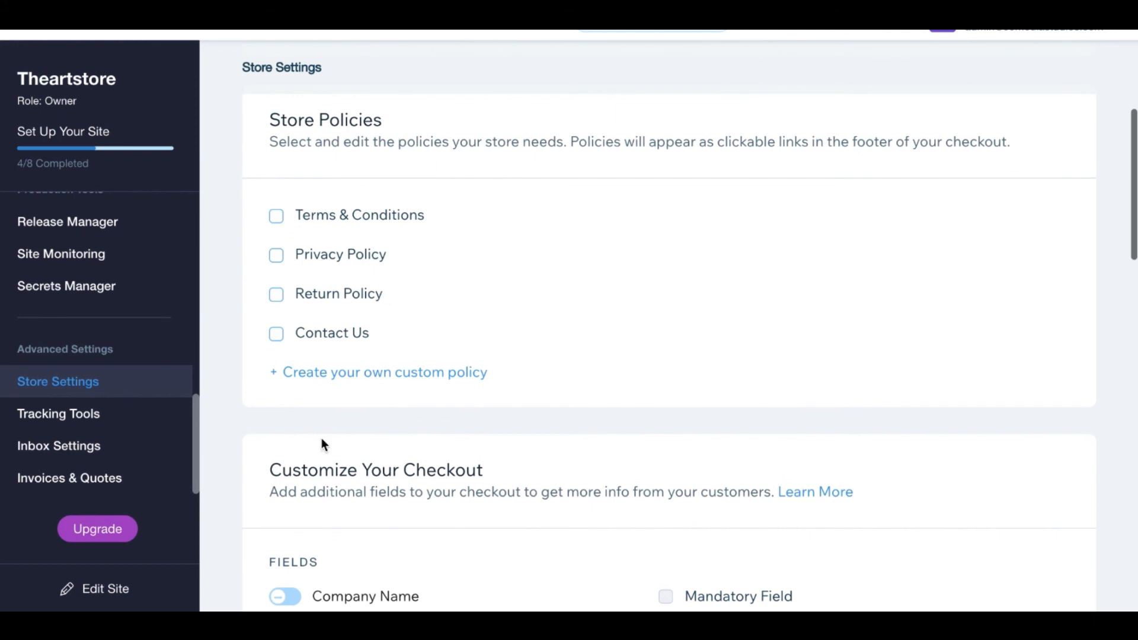
{"action": "scroll", "coordinate": [322, 442], "scroll_direction": "down", "scroll_amount": 5}
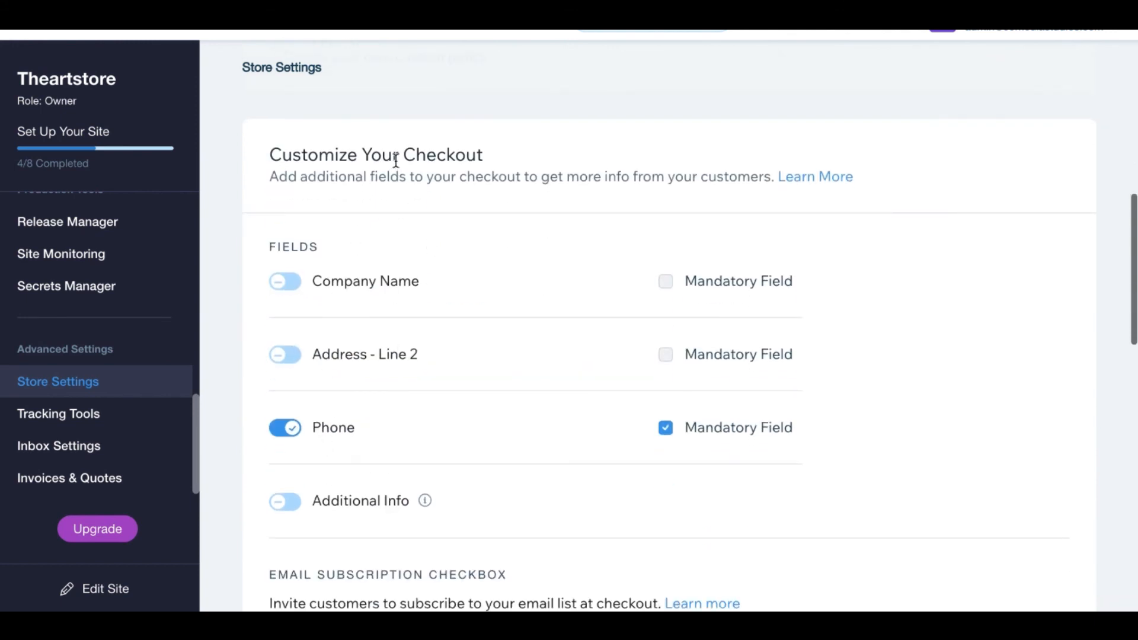
{"action": "scroll", "coordinate": [403, 291], "scroll_direction": "down", "scroll_amount": 1}
{"action": "scroll", "coordinate": [301, 380], "scroll_direction": "down", "scroll_amount": 1}
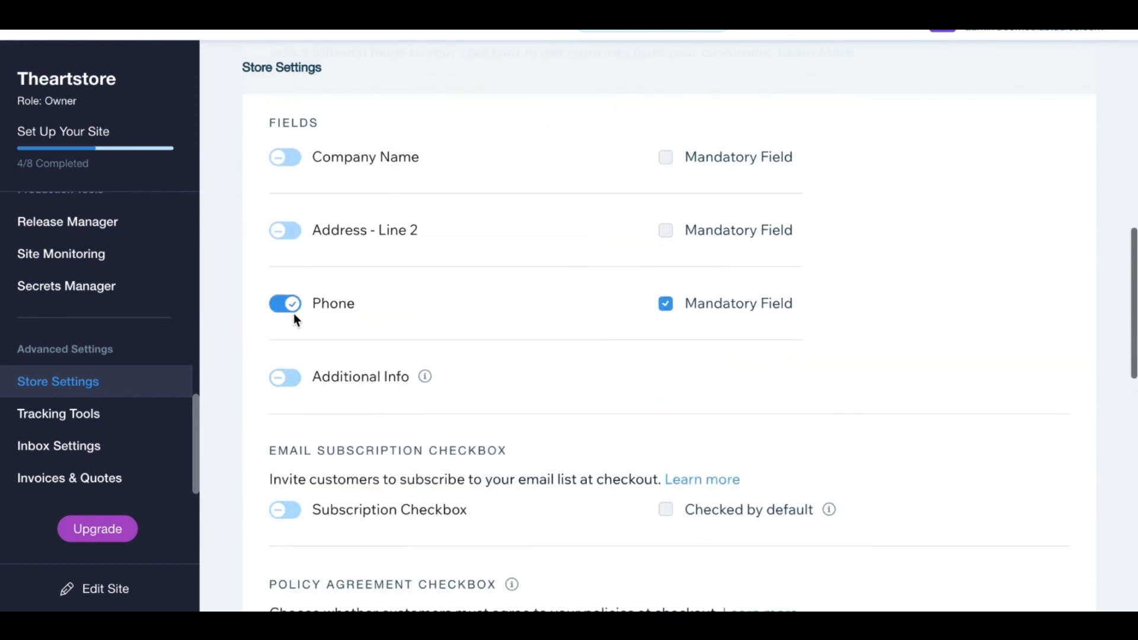
Step: Try toggling the Phone and Company Name checkout fields and Company Name's Mandatory Field option, restoring their original settings
{"action": "left_click", "coordinate": [293, 304]}
{"action": "left_click", "coordinate": [284, 305]}
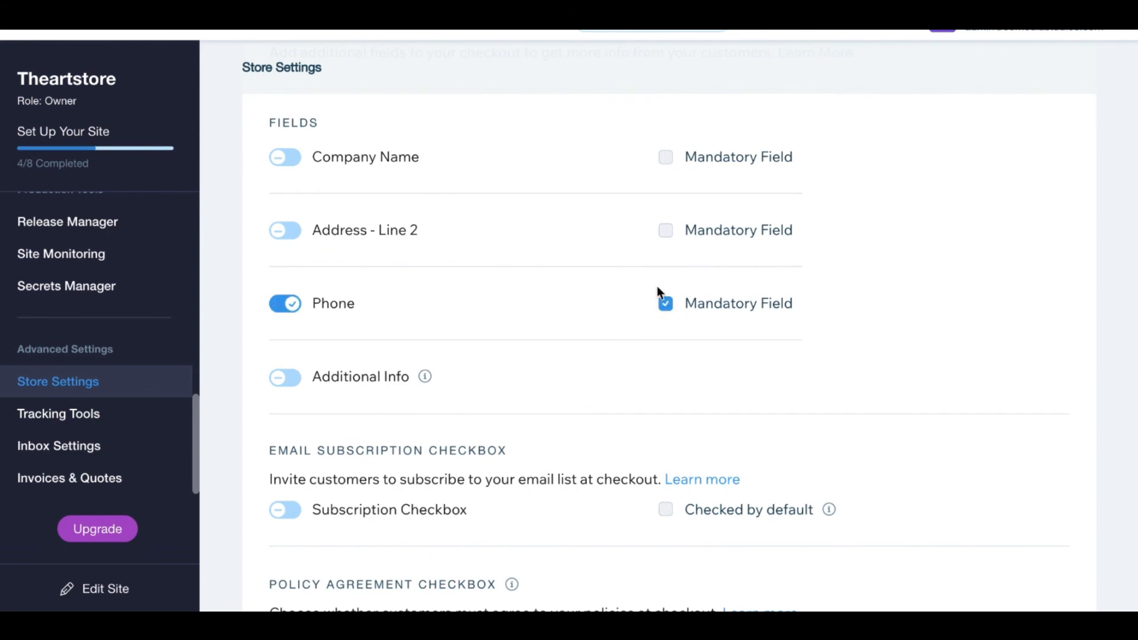
{"action": "scroll", "coordinate": [626, 347], "scroll_direction": "up", "scroll_amount": 1}
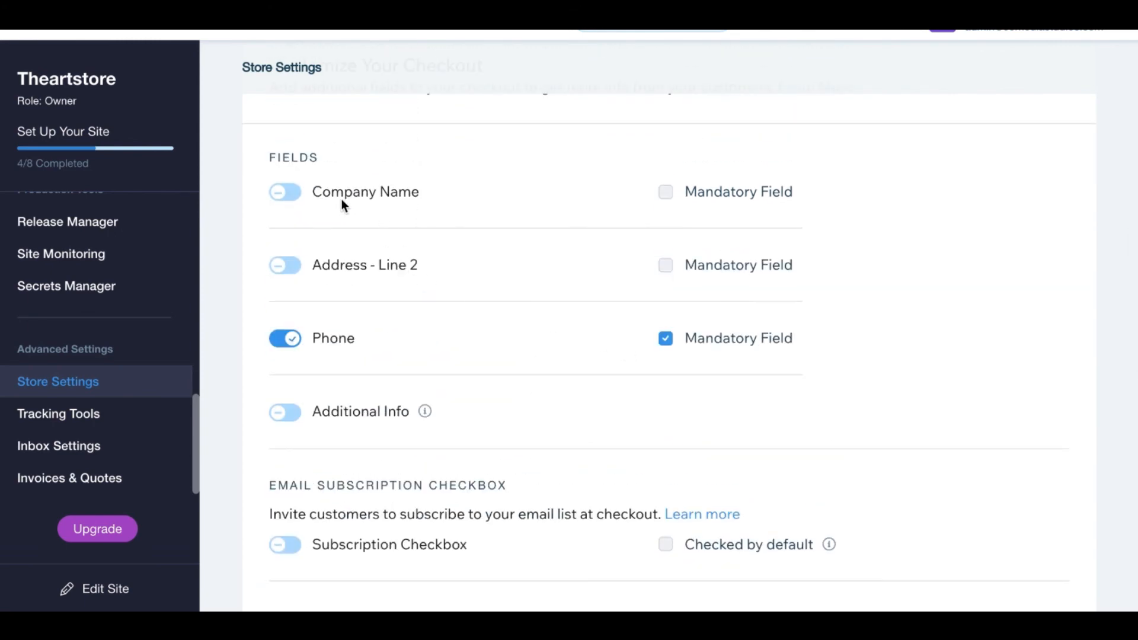
{"action": "left_click", "coordinate": [286, 206]}
{"action": "left_click", "coordinate": [666, 194]}
{"action": "left_click", "coordinate": [665, 193]}
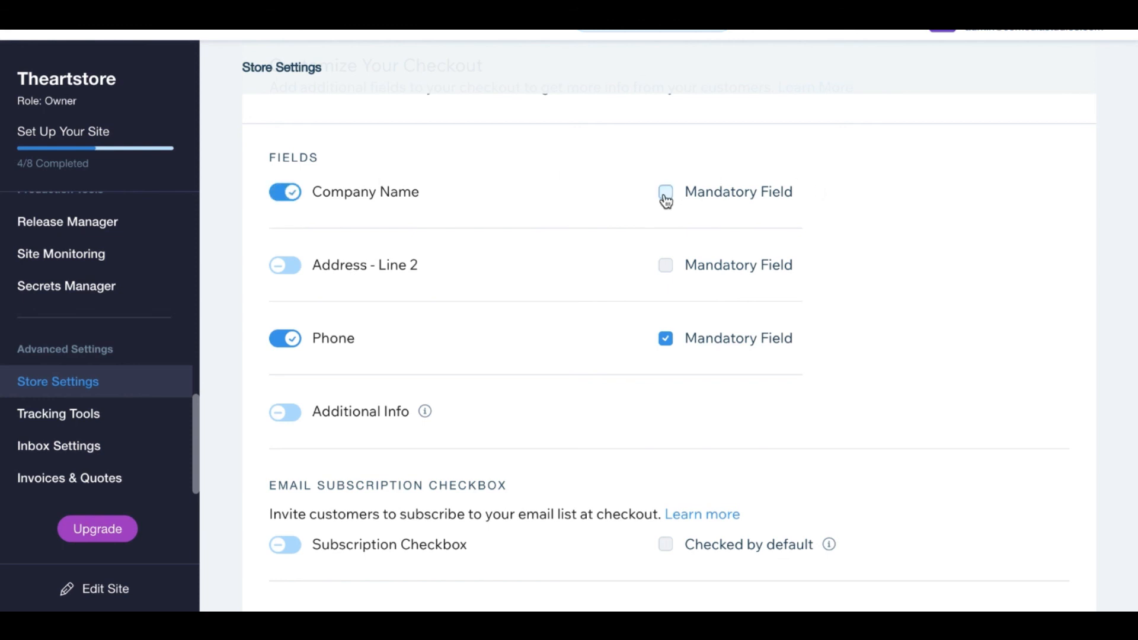
{"action": "left_click", "coordinate": [279, 198]}
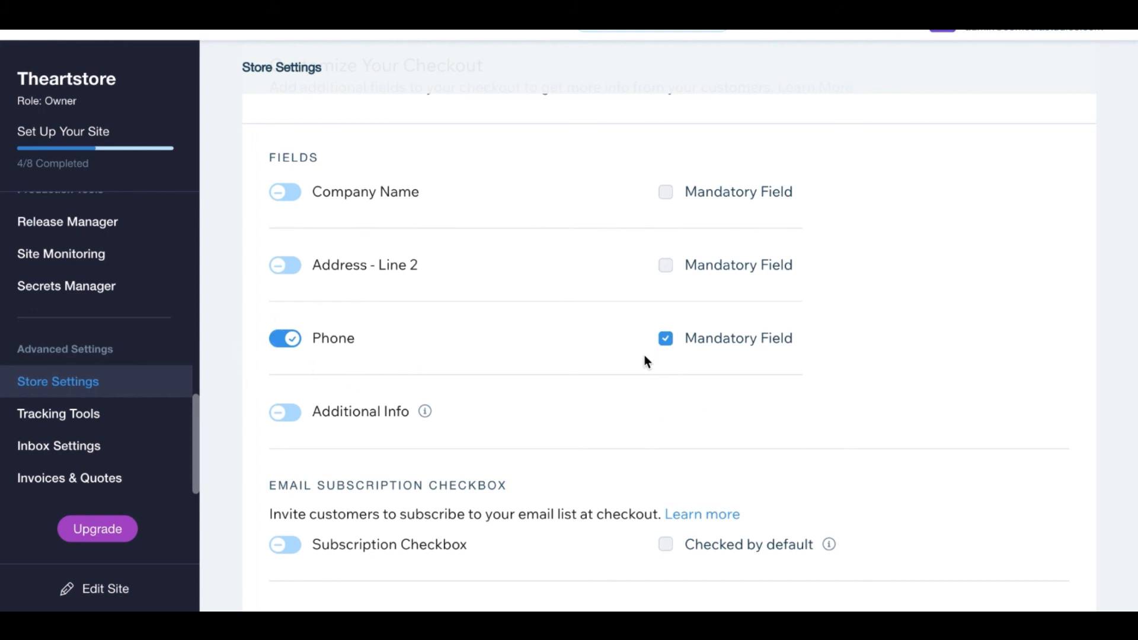
Step: Review the email subscription and policy agreement checkboxes and the Order Email Notifications in Store Settings
{"action": "scroll", "coordinate": [356, 341], "scroll_direction": "down", "scroll_amount": 5}
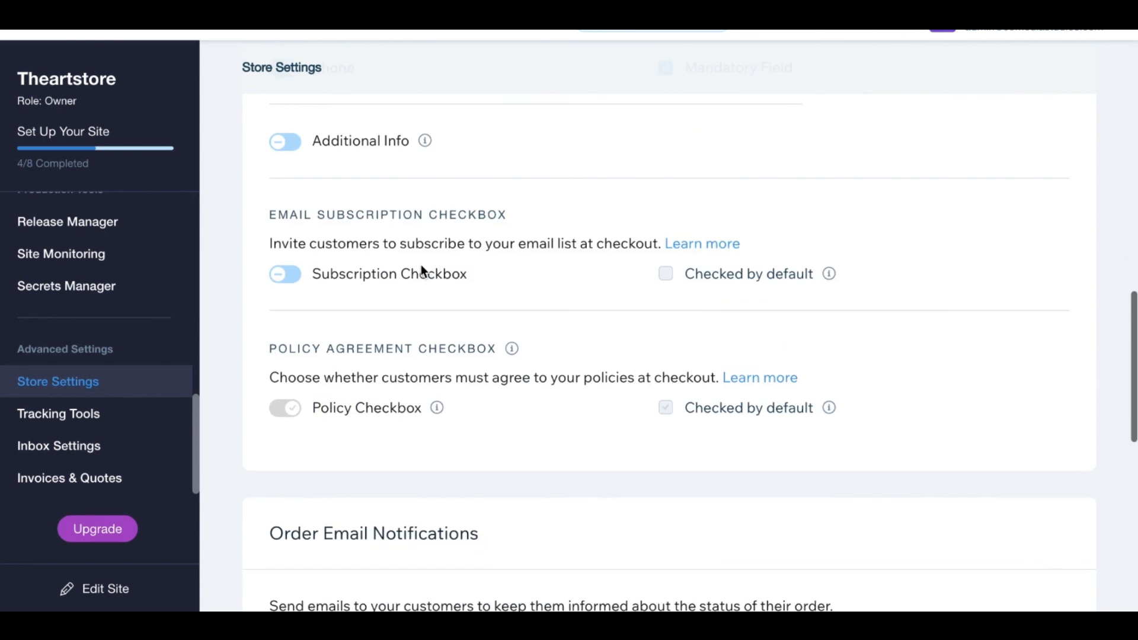
{"action": "scroll", "coordinate": [319, 411], "scroll_direction": "down", "scroll_amount": 8}
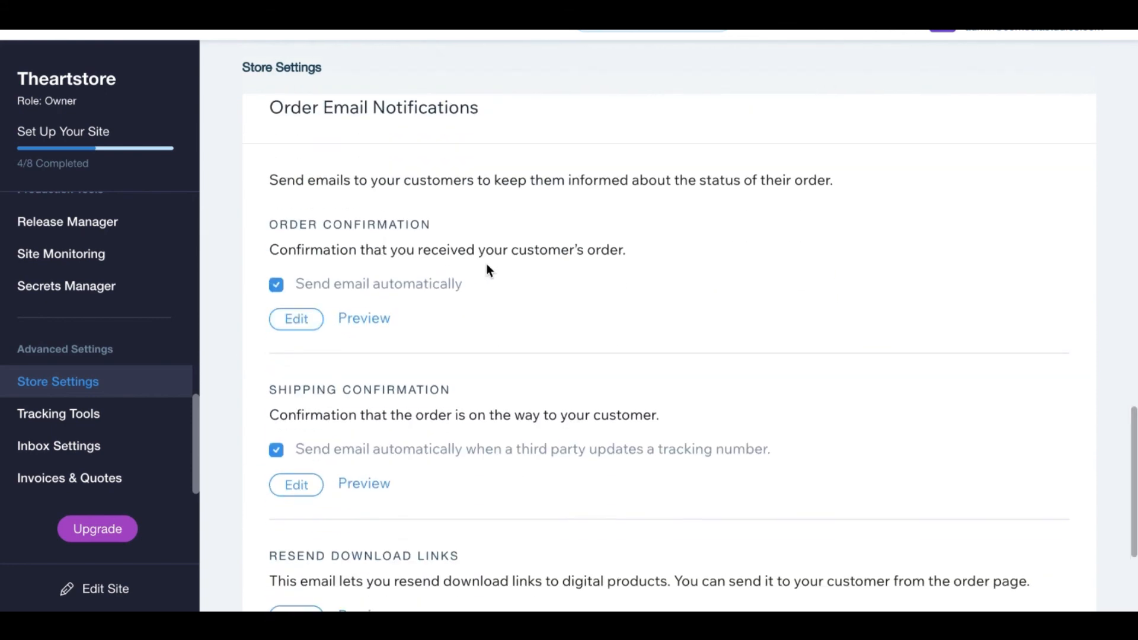
{"action": "scroll", "coordinate": [350, 277], "scroll_direction": "down", "scroll_amount": 4}
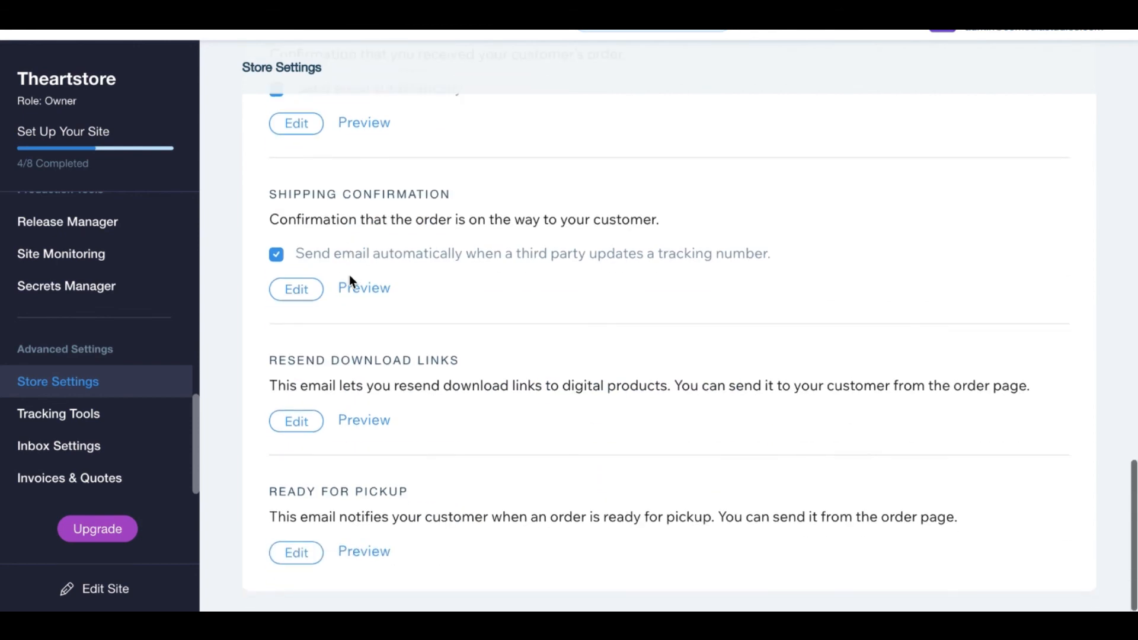
{"action": "scroll", "coordinate": [348, 291], "scroll_direction": "up", "scroll_amount": 15}
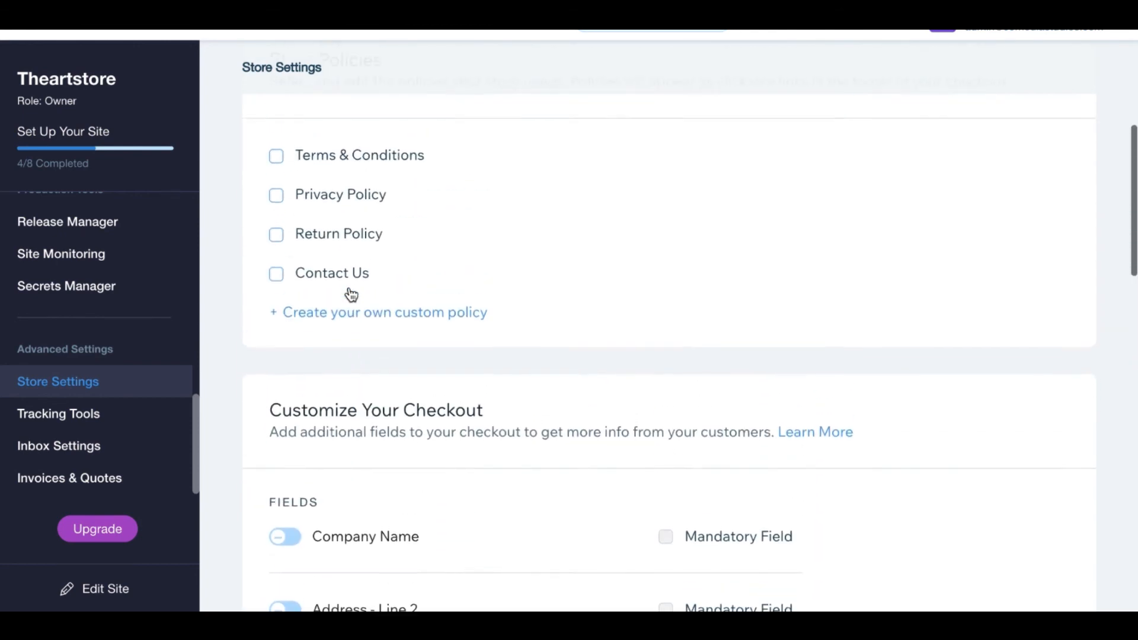
Step: View the Tracking Tools page under the advanced settings and return to the site's main menu
{"action": "left_click", "coordinate": [65, 426]}
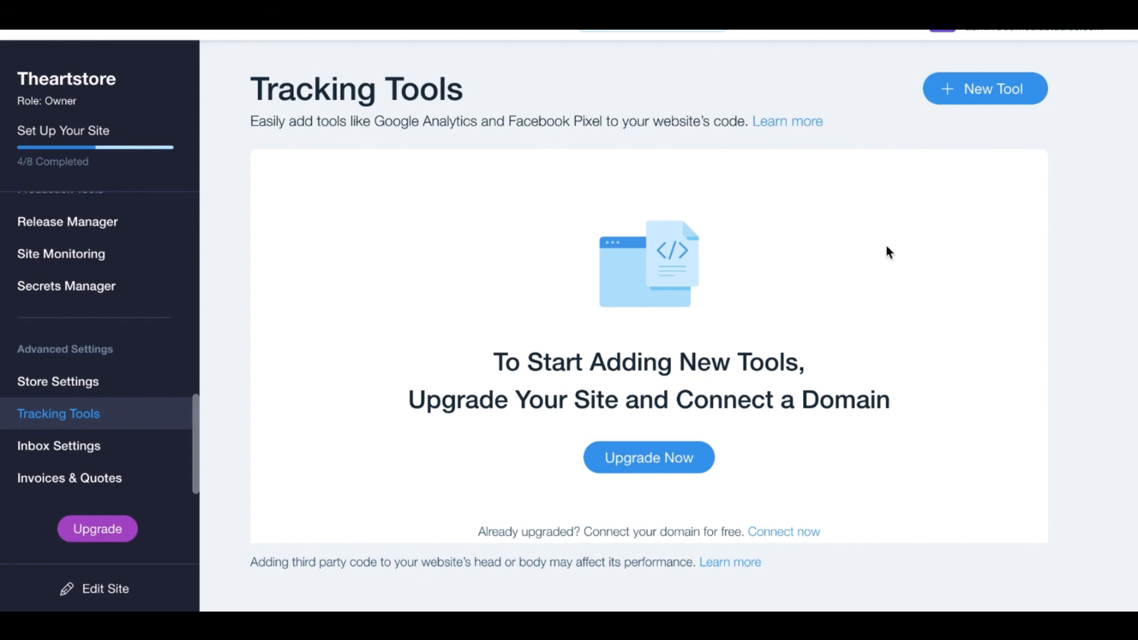
{"action": "scroll", "coordinate": [24, 356], "scroll_direction": "up", "scroll_amount": 5}
{"action": "scroll", "coordinate": [24, 344], "scroll_direction": "up", "scroll_amount": 5}
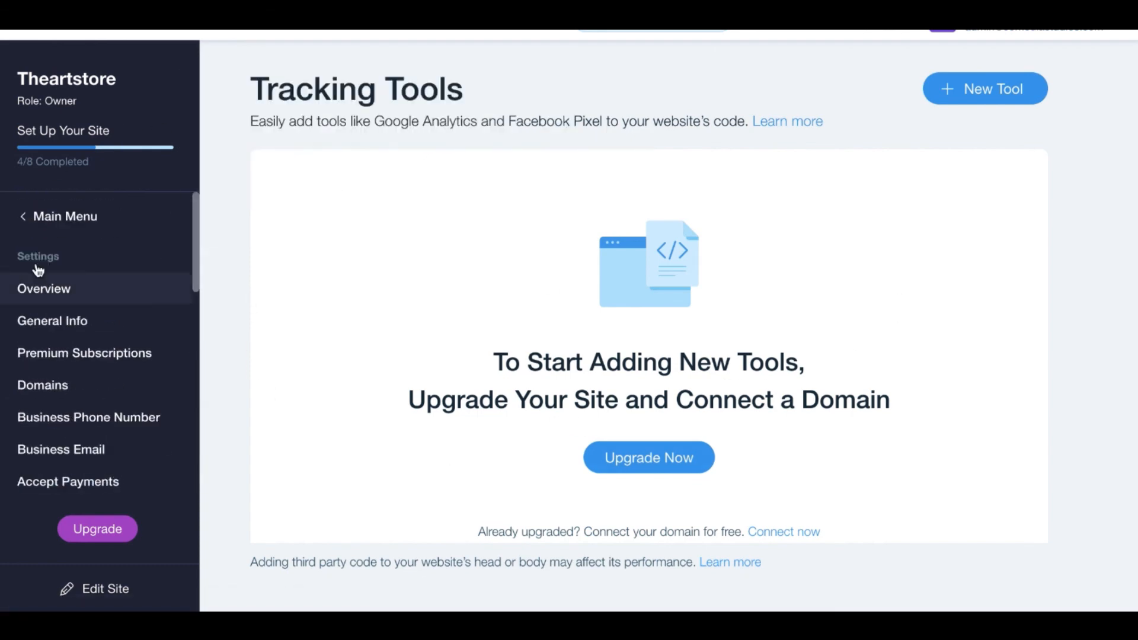
{"action": "left_click", "coordinate": [30, 218]}
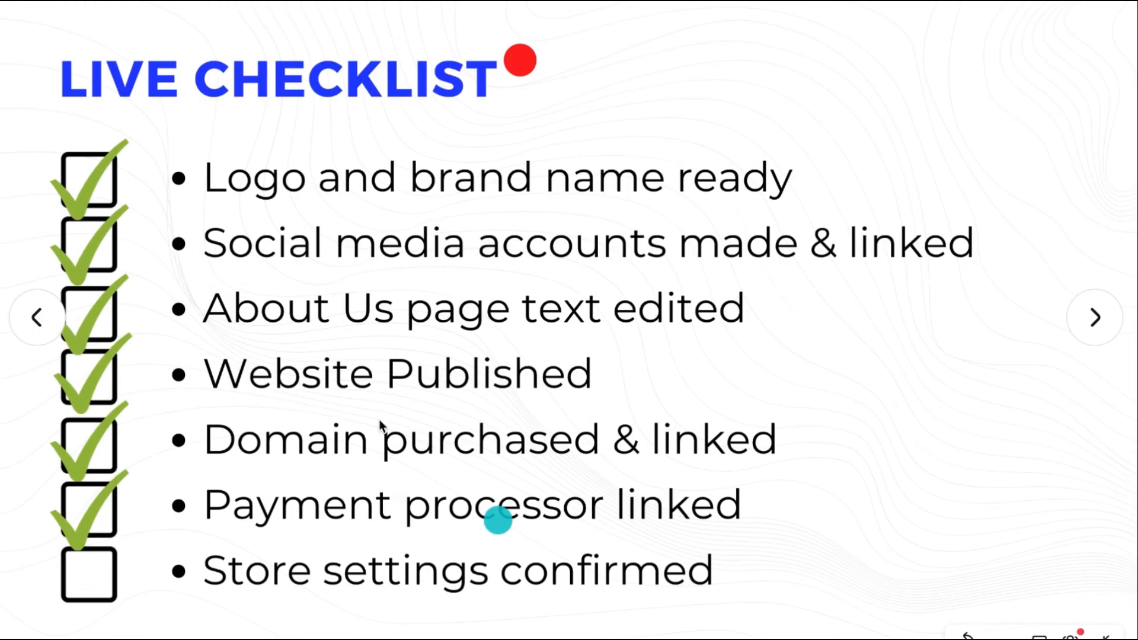
{"action": "left_click", "coordinate": [602, 413]}
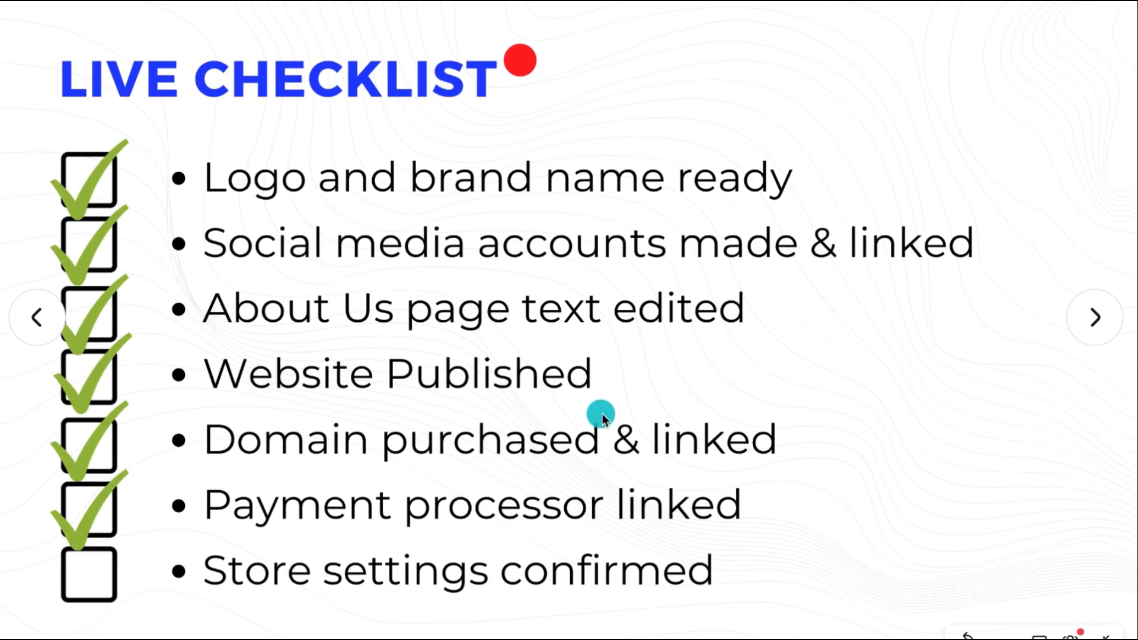